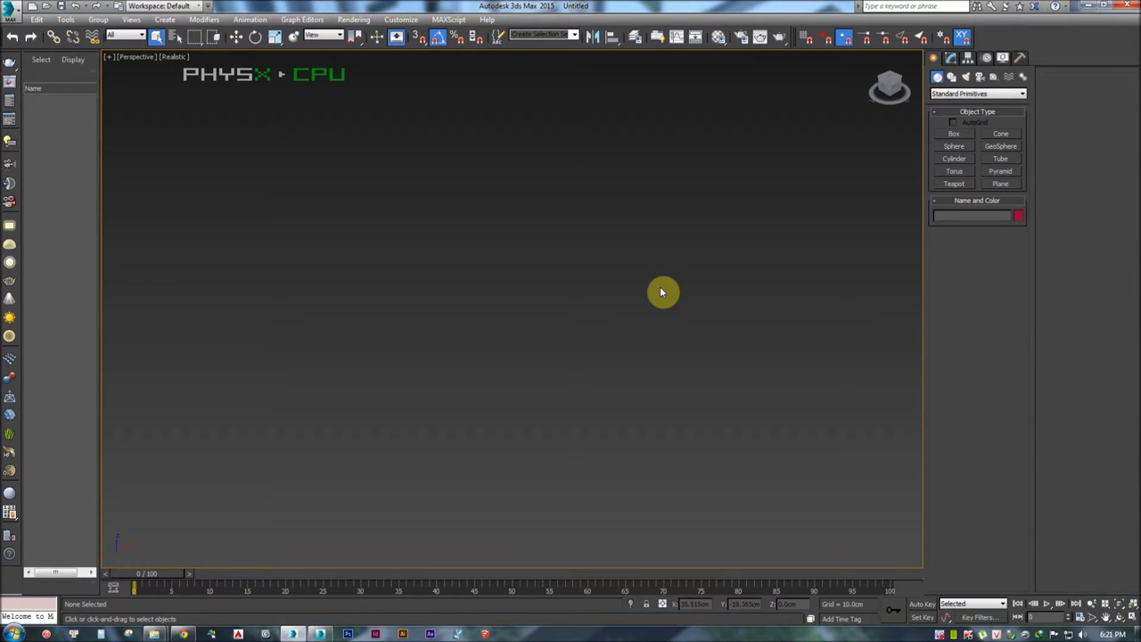
Show taskbar thumbnails of the two open Windows Explorer folder windows
{"action": "left_click", "coordinate": [529, 173]}
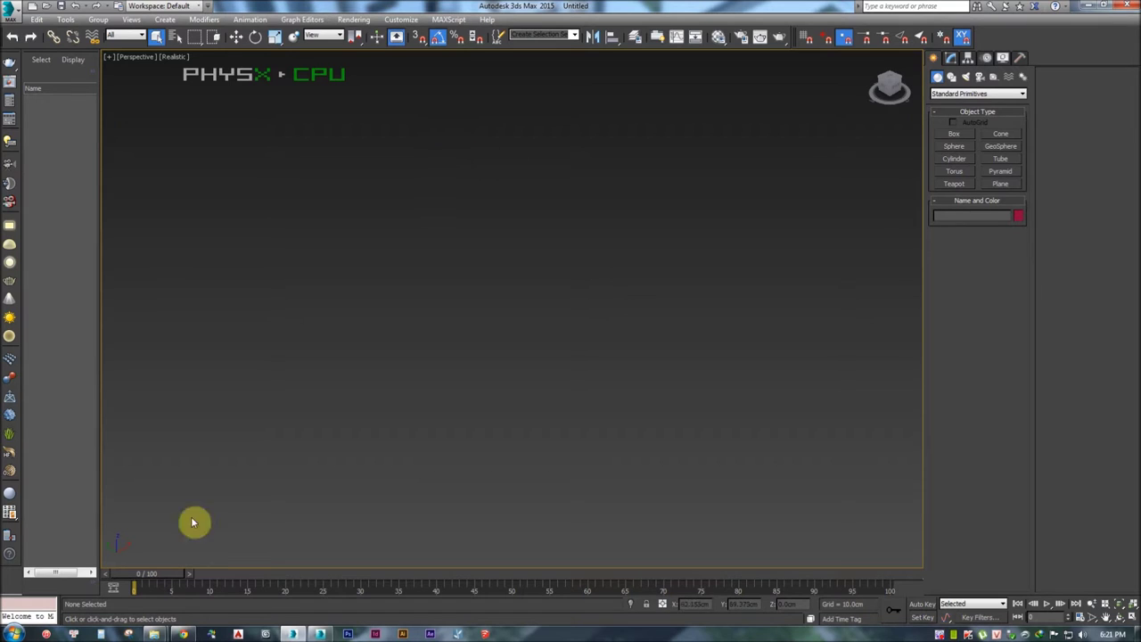
{"action": "left_click", "coordinate": [159, 634]}
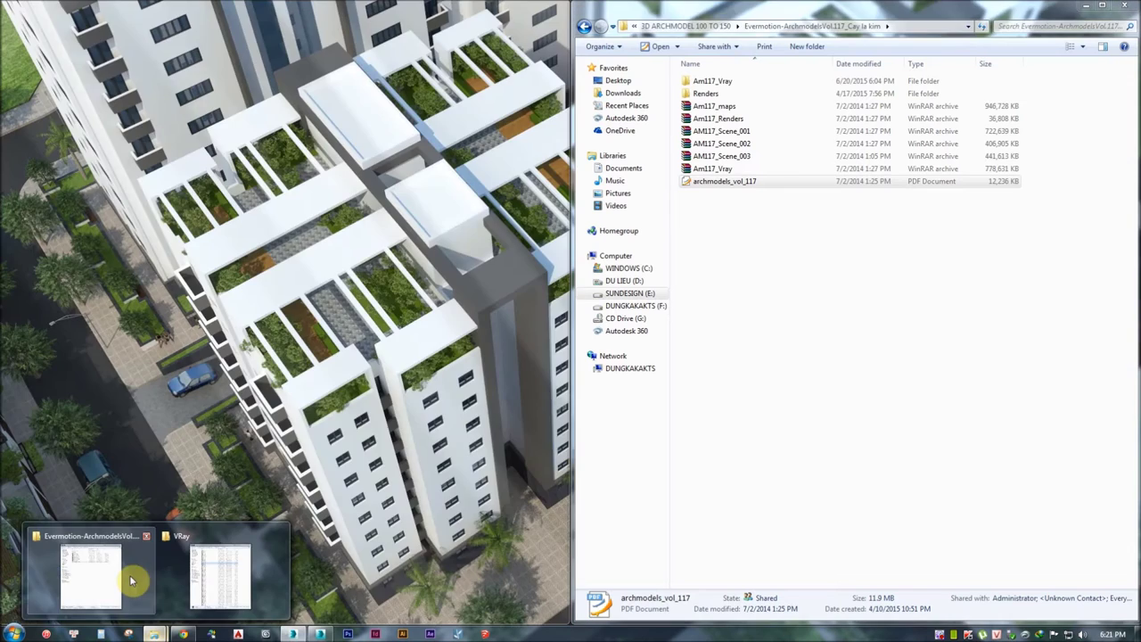
Browse to Am117_Vray › Vray, select 037_Vray, and drag it into the 3ds Max viewport
{"action": "left_click", "coordinate": [131, 581]}
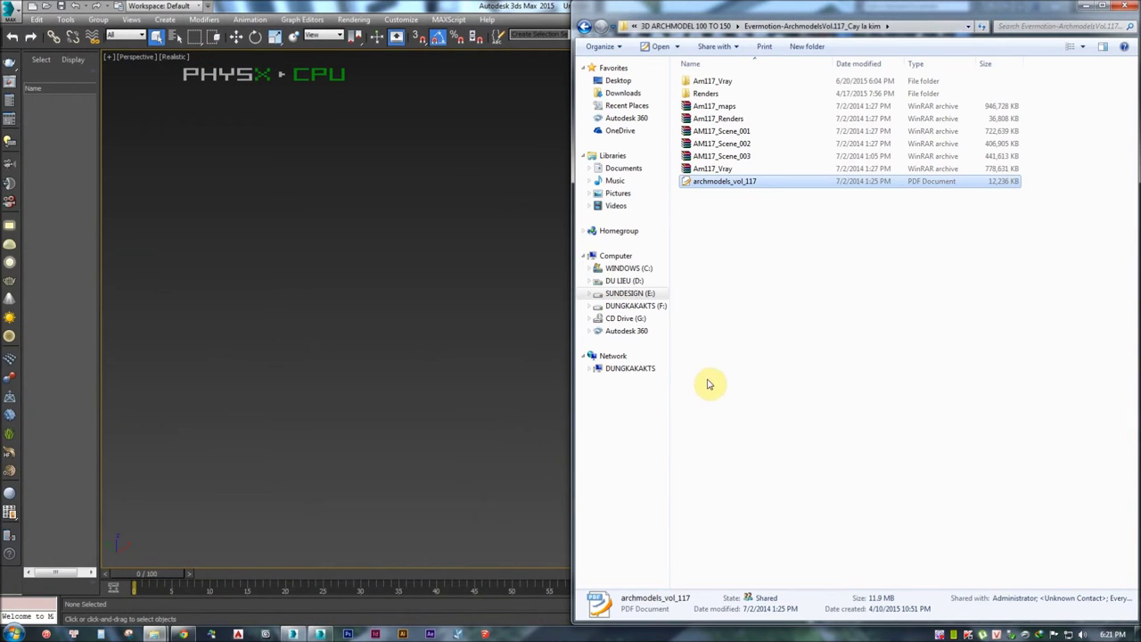
{"action": "left_click", "coordinate": [734, 221]}
{"action": "double_click", "coordinate": [701, 81]}
{"action": "double_click", "coordinate": [704, 81]}
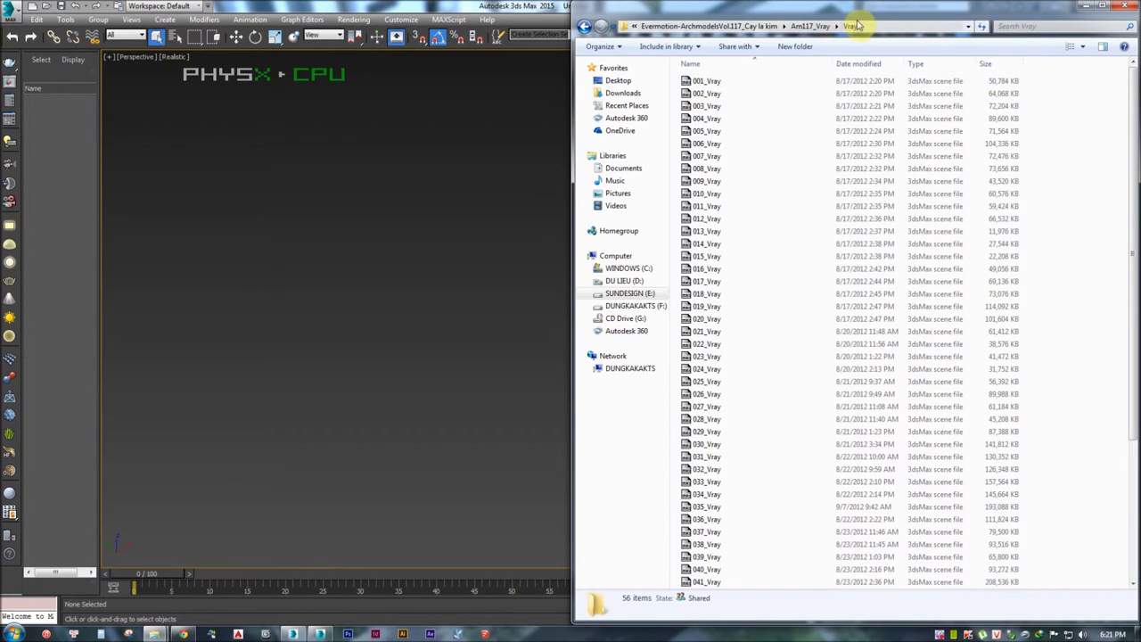
{"action": "scroll", "coordinate": [845, 258], "scroll_direction": "down", "scroll_amount": 5}
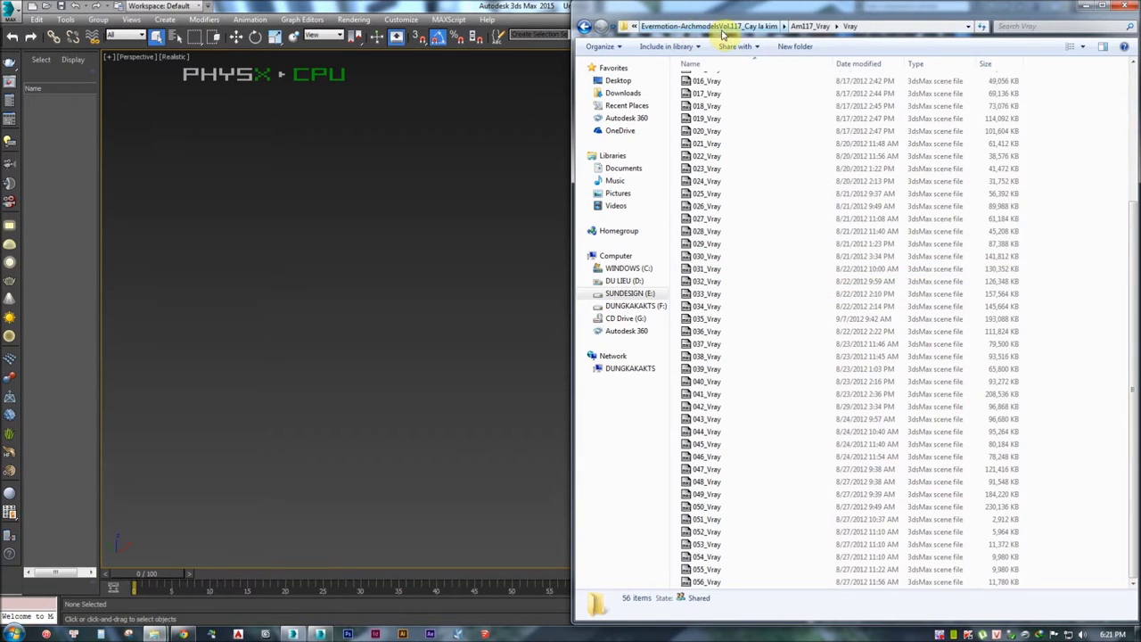
{"action": "left_click", "coordinate": [716, 344]}
{"action": "left_click_drag", "start_coordinate": [653, 356], "coordinate": [381, 348]}
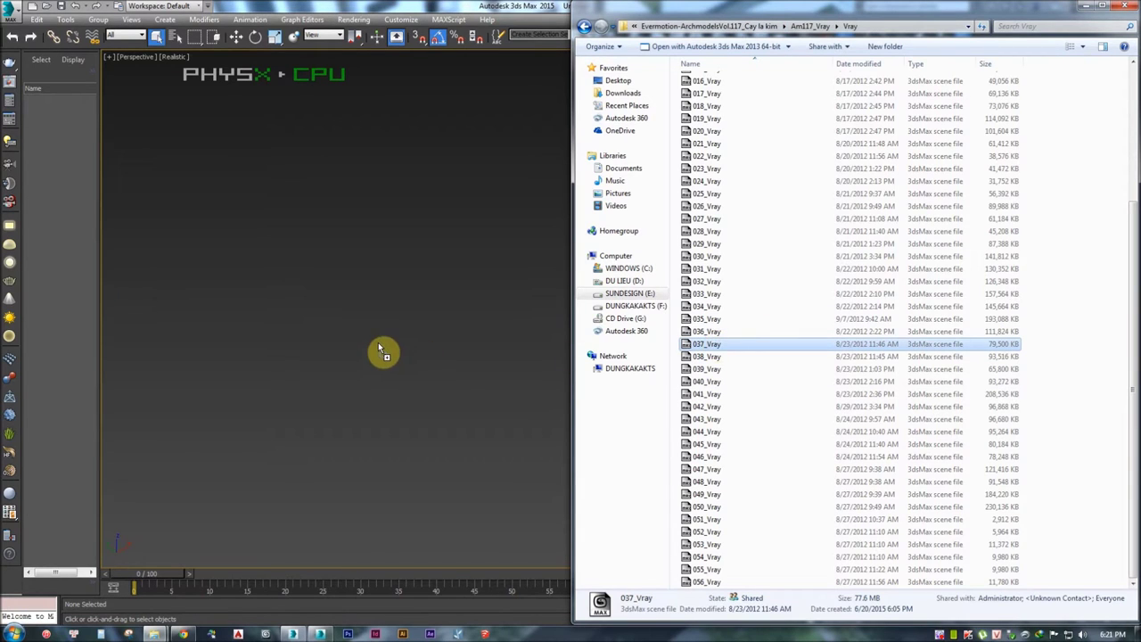
Open the dropped 037_Vray.max scene and move the Missing External Files warning aside
{"action": "left_click", "coordinate": [397, 351]}
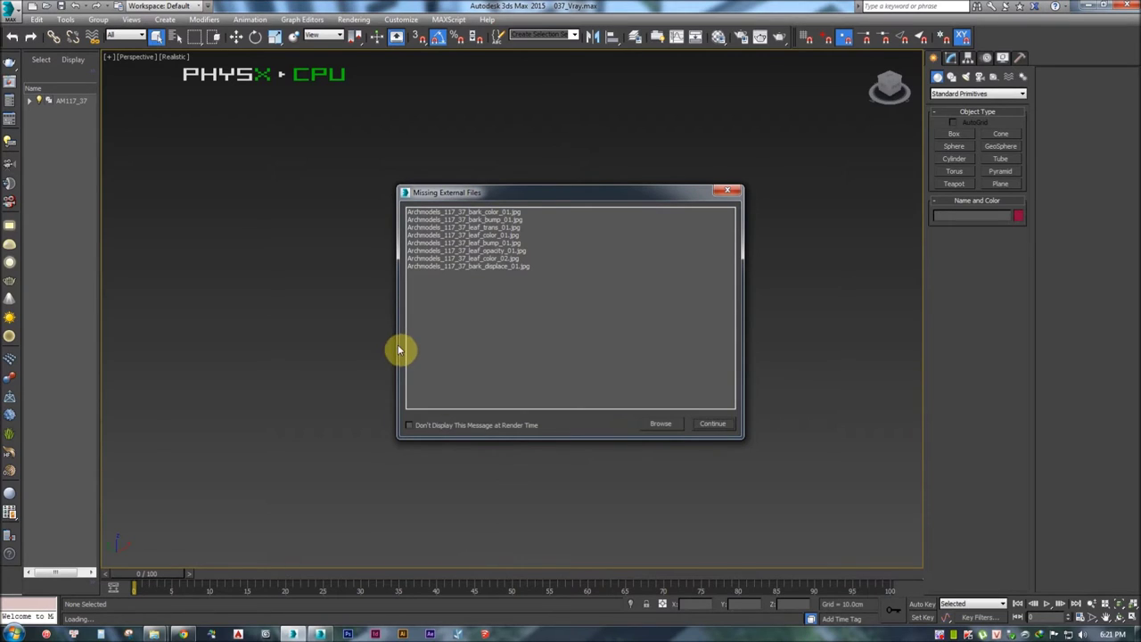
{"action": "left_click_drag", "start_coordinate": [542, 192], "coordinate": [608, 191]}
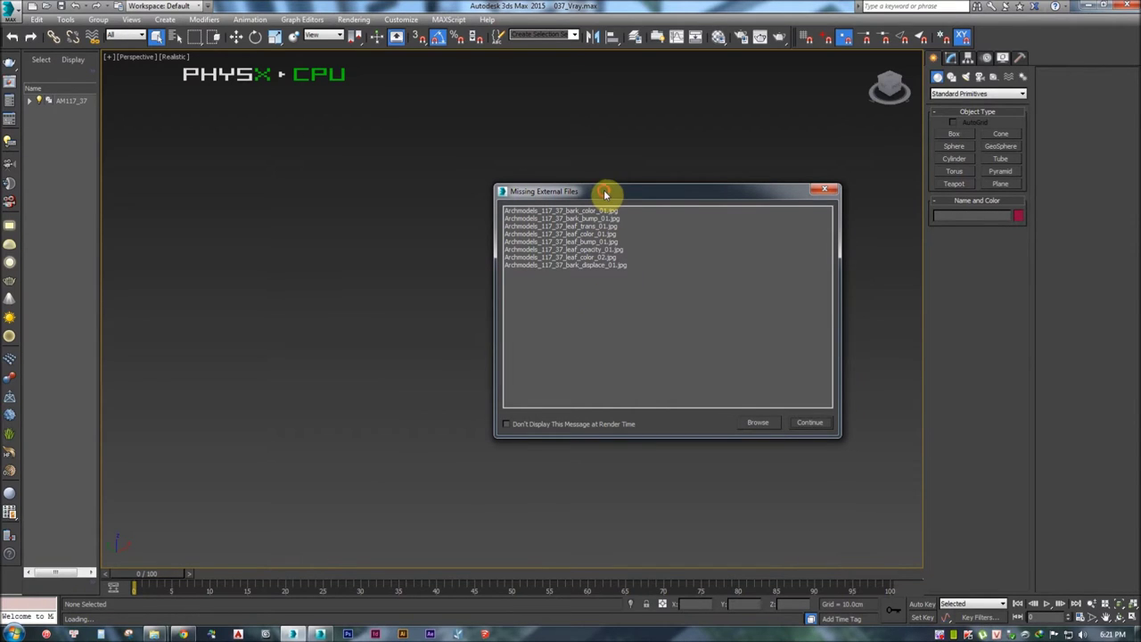
{"action": "left_click_drag", "start_coordinate": [605, 194], "coordinate": [603, 204]}
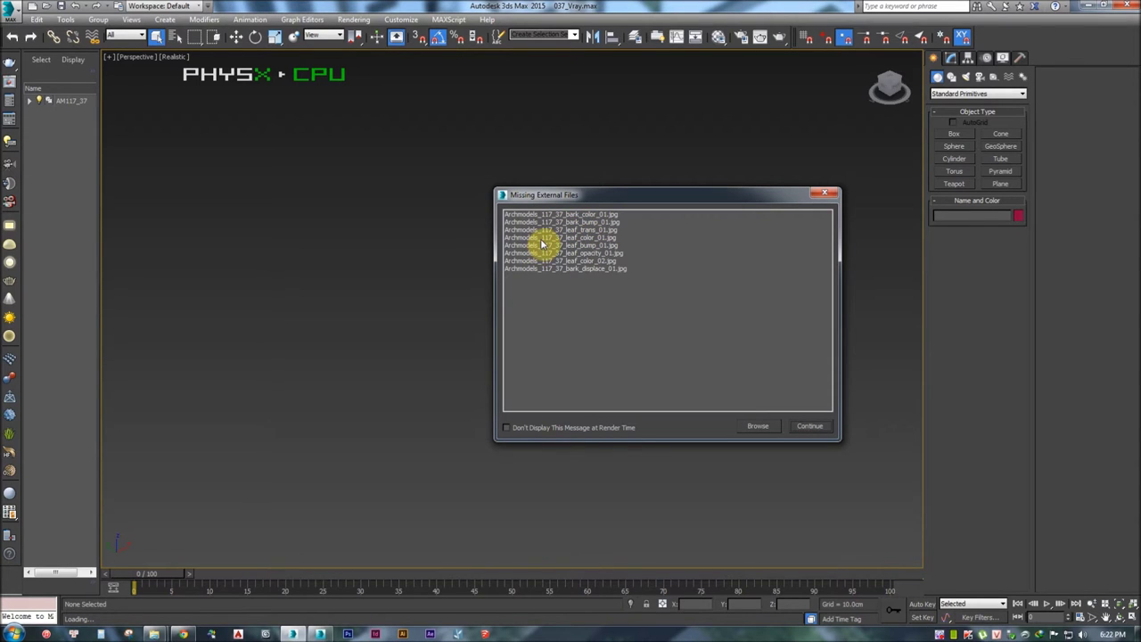
Continue past the eight missing textures and zoom in on the loaded tree
{"action": "left_click", "coordinate": [808, 426]}
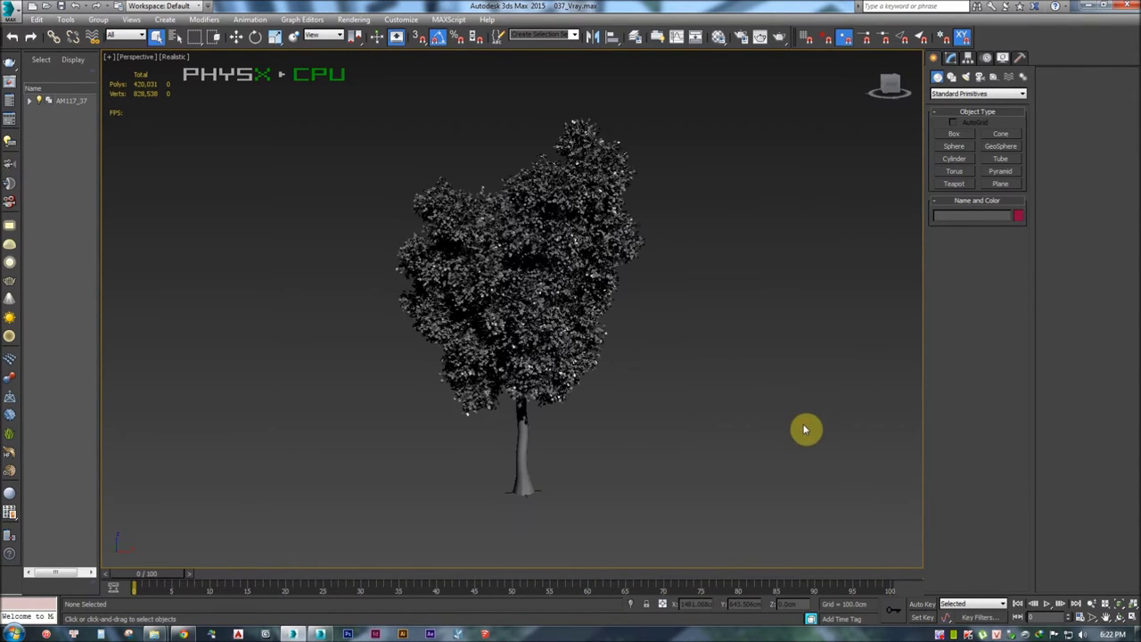
{"action": "scroll", "coordinate": [637, 400], "scroll_direction": "up", "scroll_amount": 1}
{"action": "scroll", "coordinate": [606, 321], "scroll_direction": "up", "scroll_amount": 1}
{"action": "scroll", "coordinate": [561, 312], "scroll_direction": "up", "scroll_amount": 2}
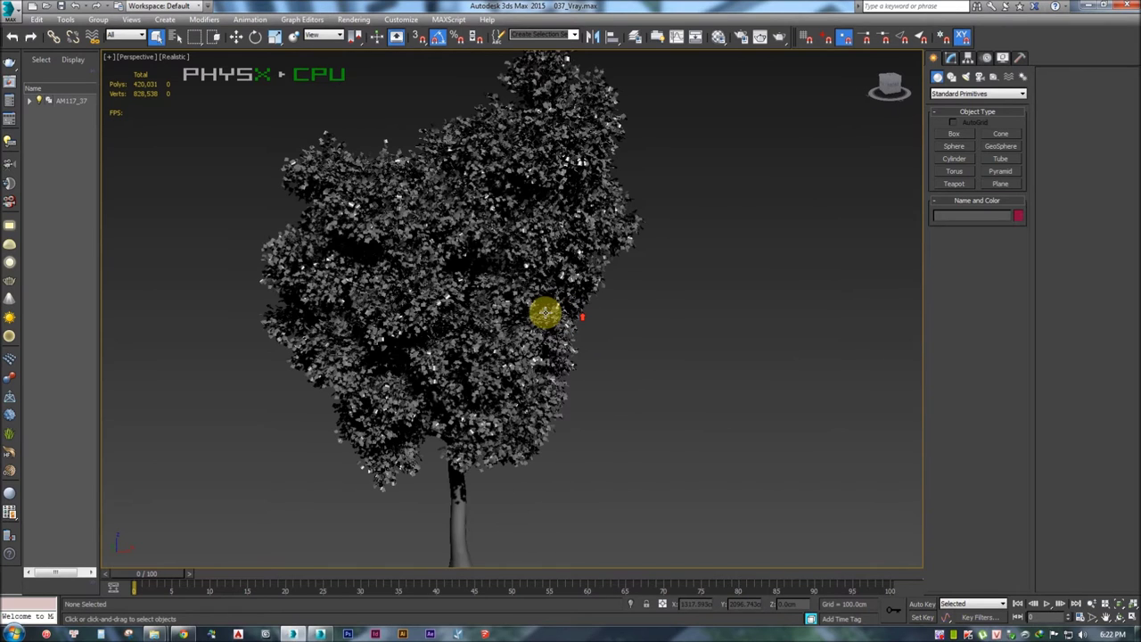
Test-render the tree, inspect the frame buffer zoomed out, and close it
{"action": "key", "text": "shift+q"}
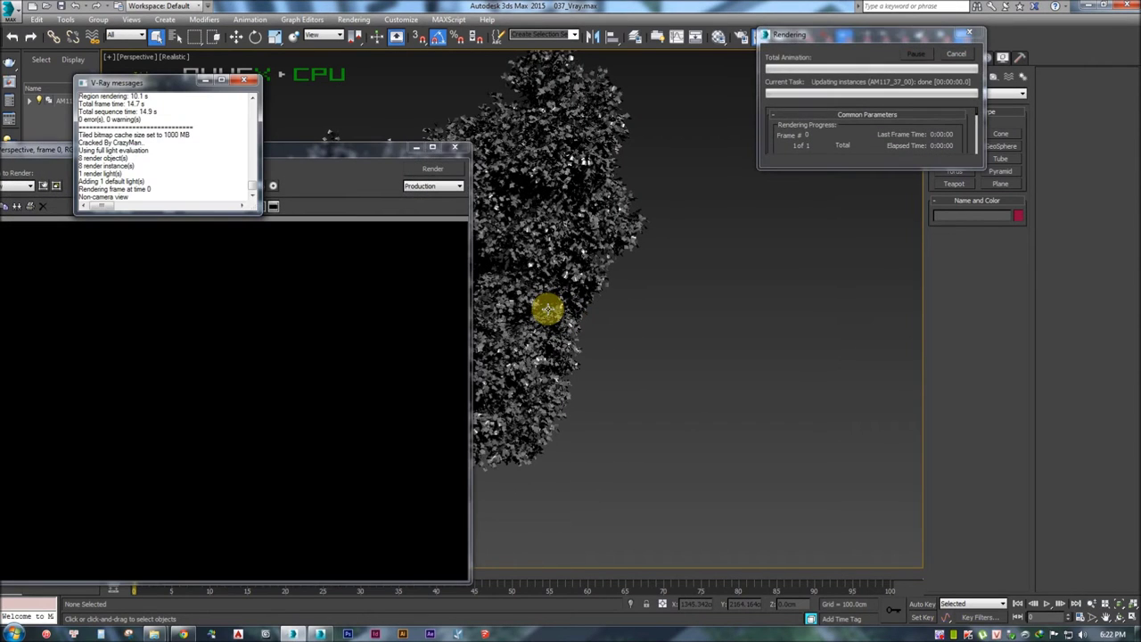
{"action": "left_click", "coordinate": [361, 149]}
{"action": "left_click", "coordinate": [434, 149]}
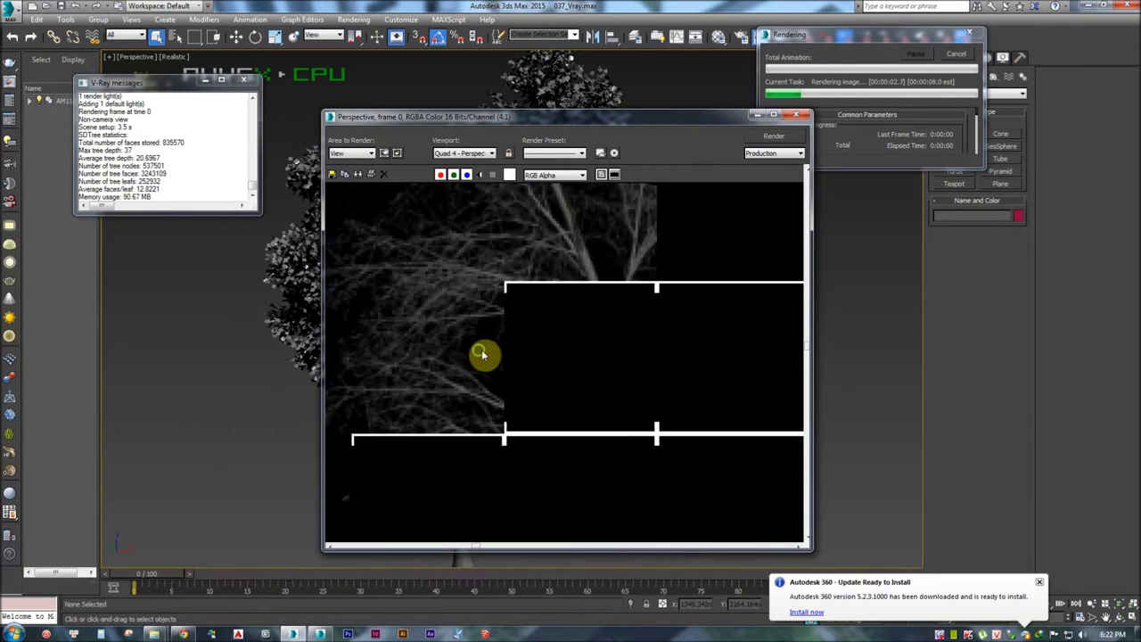
{"action": "scroll", "coordinate": [526, 326], "scroll_direction": "down", "scroll_amount": 1}
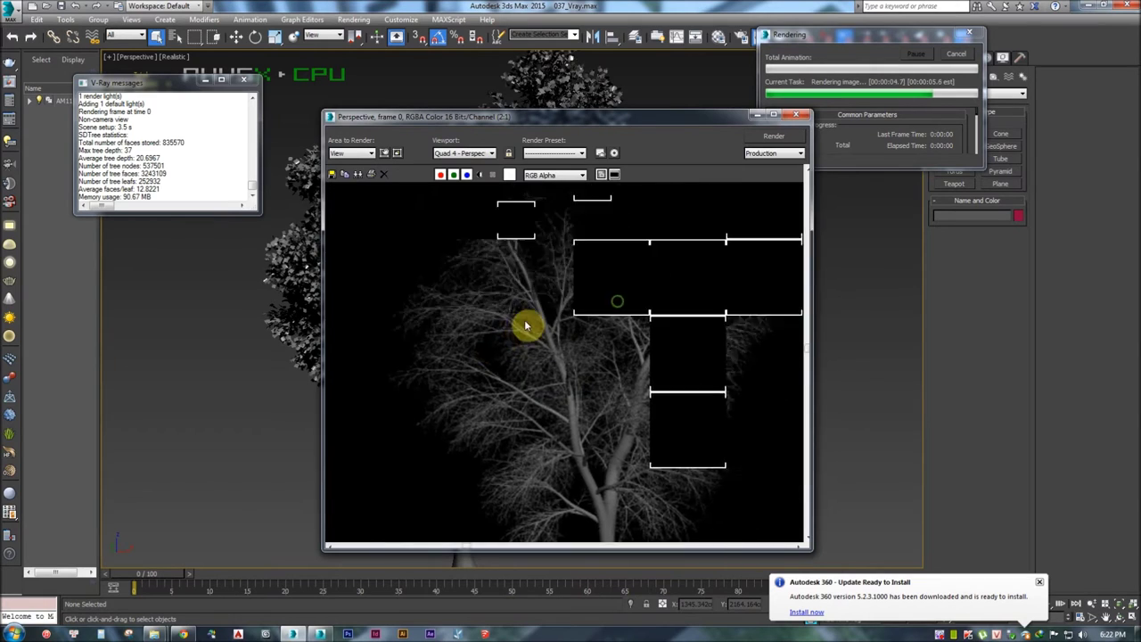
{"action": "scroll", "coordinate": [530, 335], "scroll_direction": "down", "scroll_amount": 1}
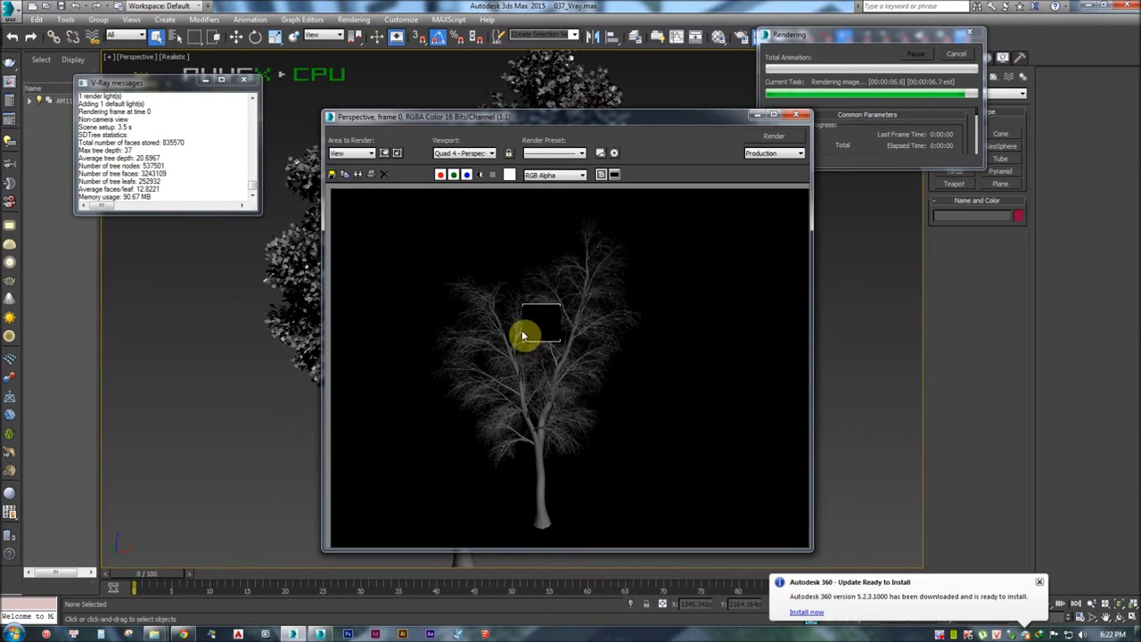
{"action": "left_click", "coordinate": [796, 115]}
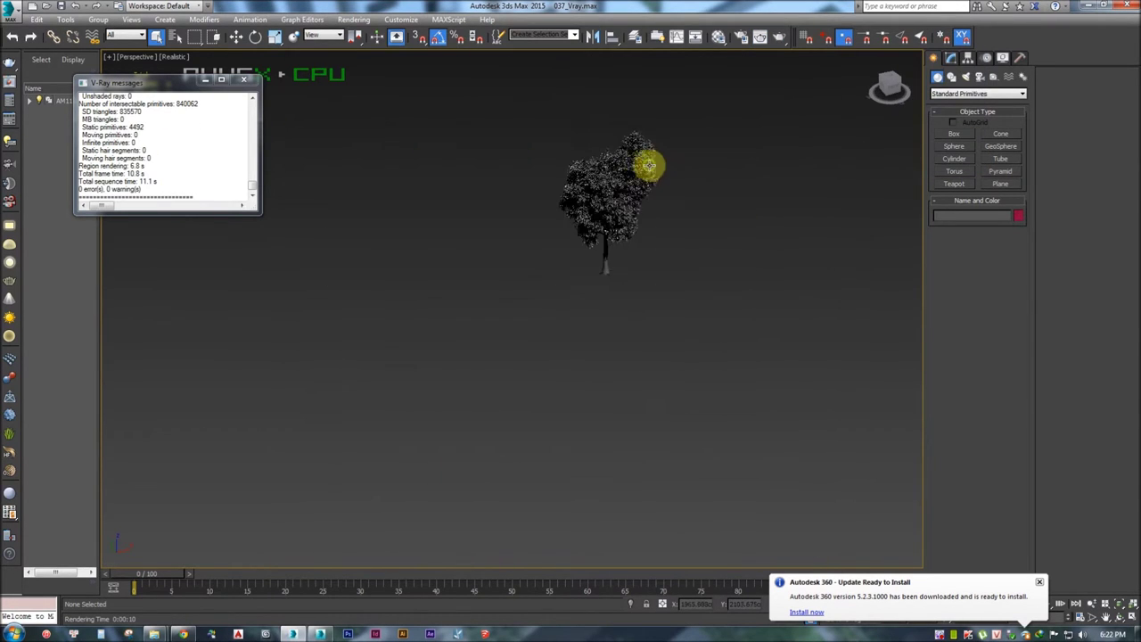
Close the V-Ray messages log, select the tree group, and centre it in the view
{"action": "left_click", "coordinate": [244, 79]}
{"action": "scroll", "coordinate": [446, 148], "scroll_direction": "down", "scroll_amount": 10}
{"action": "left_click_drag", "start_coordinate": [511, 159], "coordinate": [258, 357]}
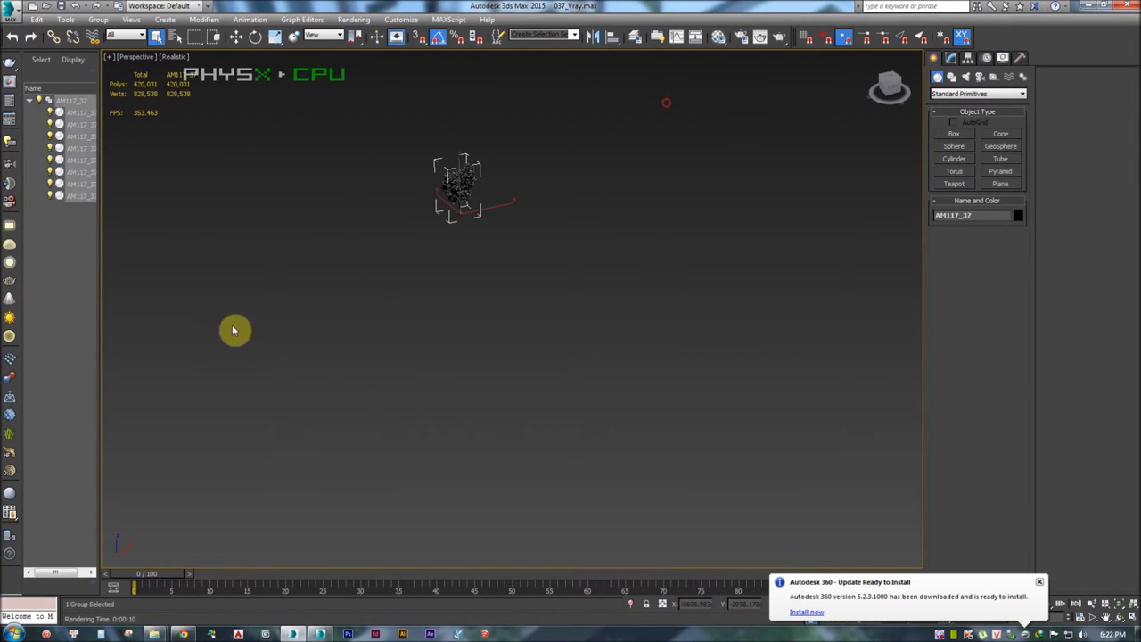
{"action": "scroll", "coordinate": [405, 242], "scroll_direction": "up", "scroll_amount": 5}
{"action": "left_click", "coordinate": [952, 59]}
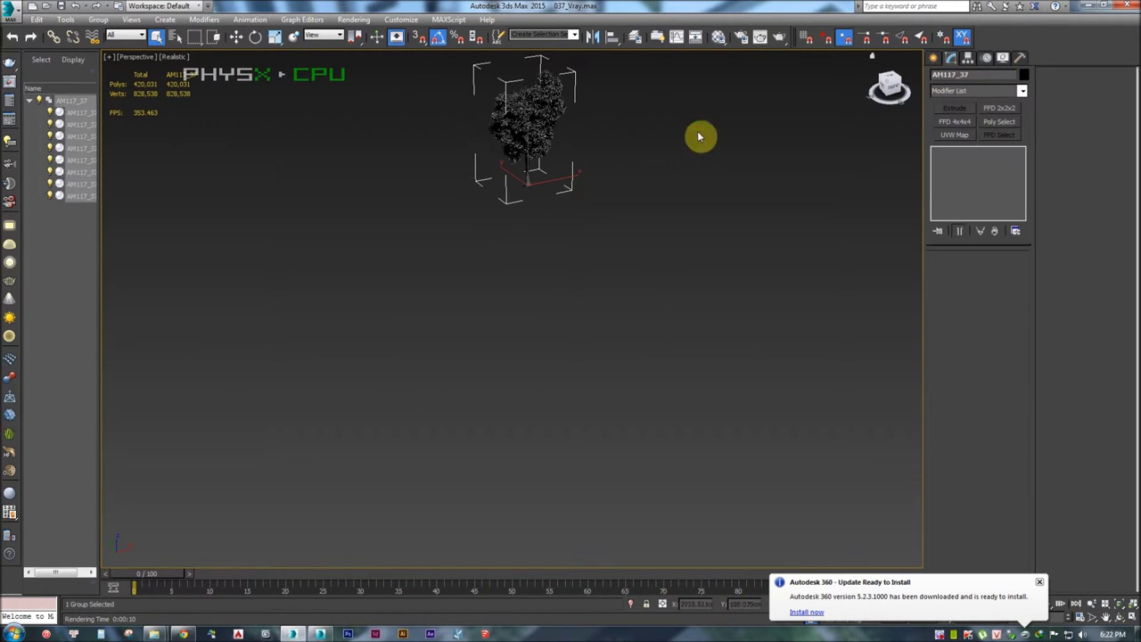
{"action": "middle_click_drag", "start_coordinate": [701, 135], "coordinate": [656, 250]}
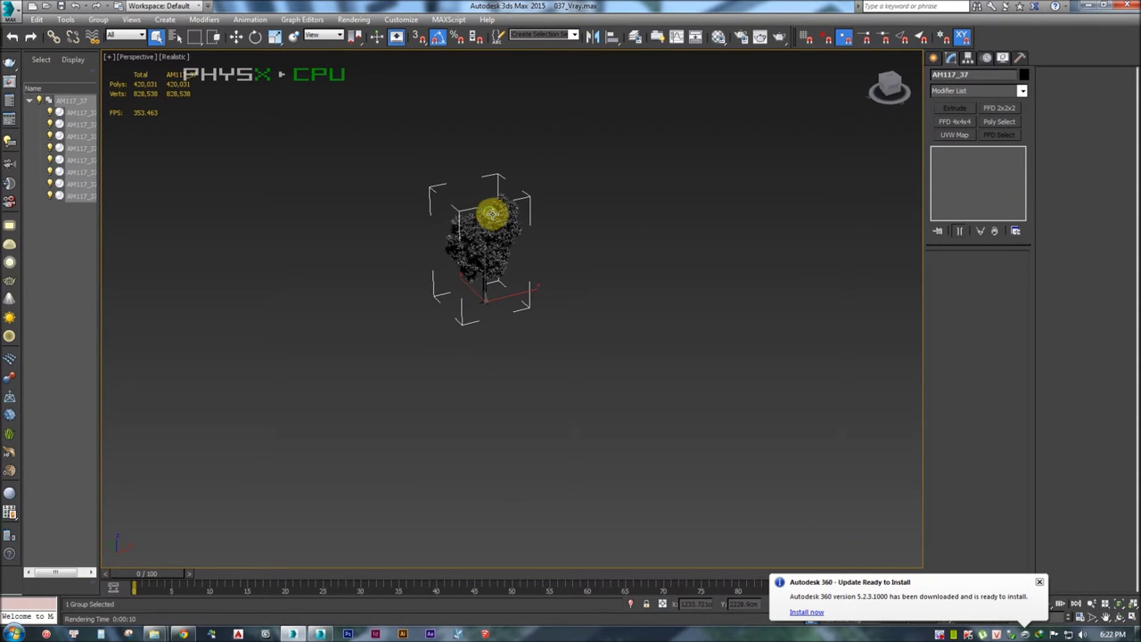
Toggle the viewport between wireframe and realistic shading with F3
{"action": "key", "text": "F3"}
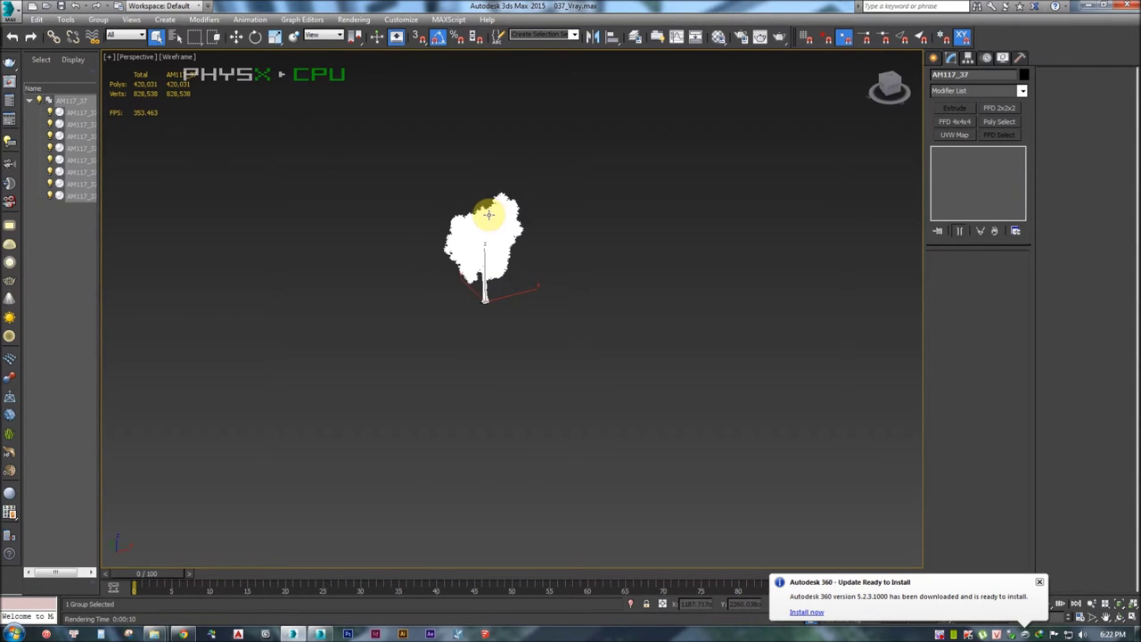
{"action": "key", "text": "F3"}
{"action": "left_click", "coordinate": [548, 189]}
{"action": "key", "text": "F3"}
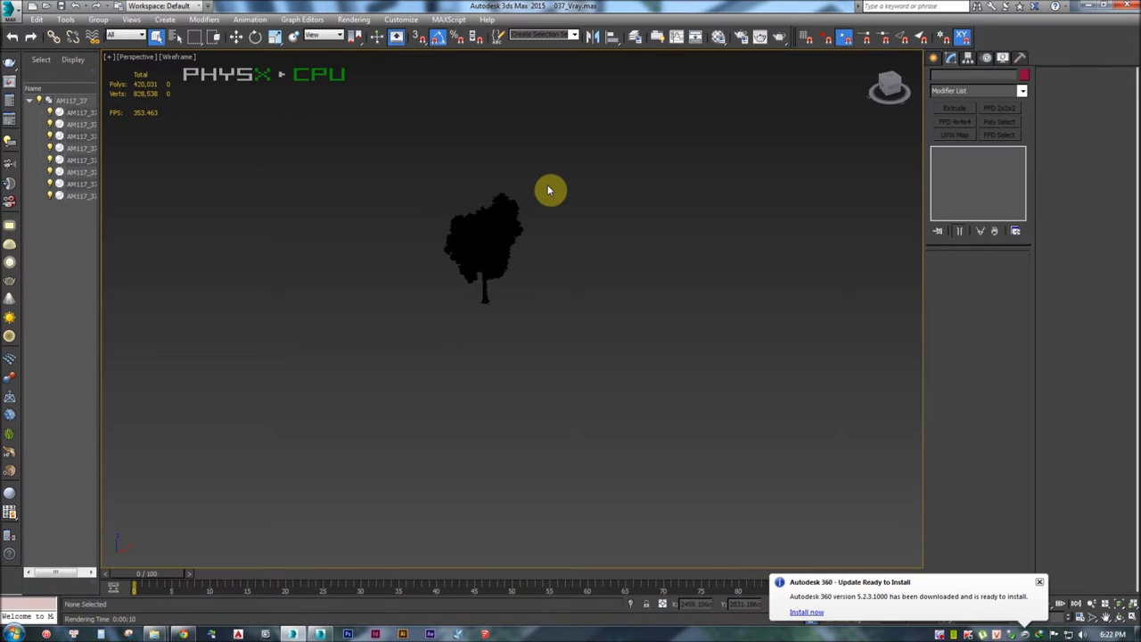
{"action": "key", "text": "F3"}
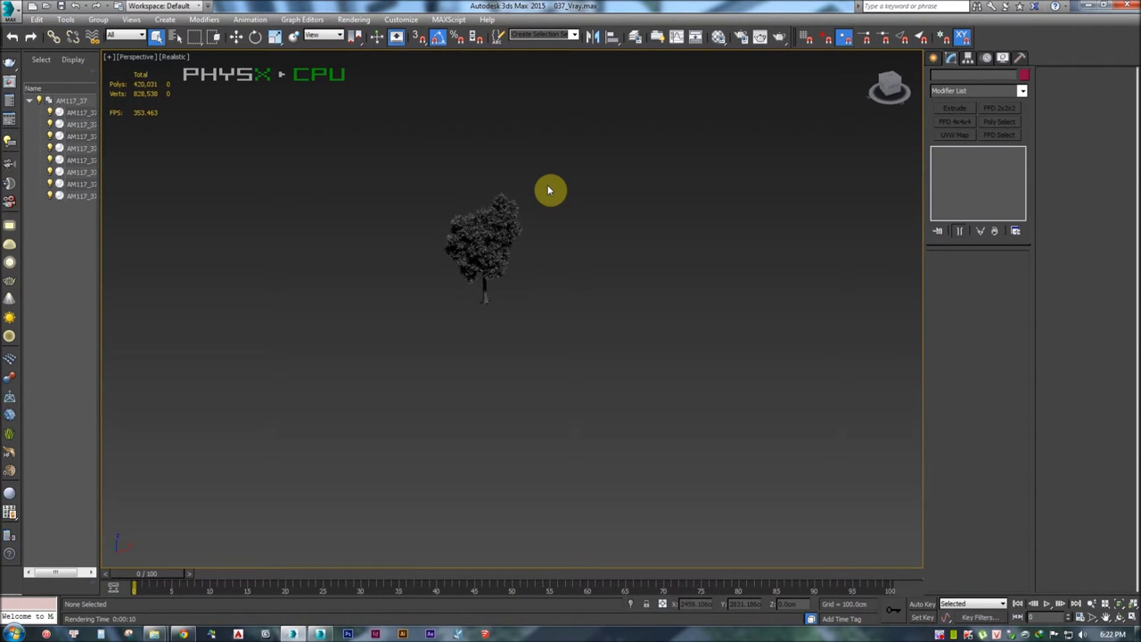
Reselect the tree group and leave the viewport in wireframe display
{"action": "scroll", "coordinate": [500, 244], "scroll_direction": "up", "scroll_amount": 3}
{"action": "left_click", "coordinate": [500, 244]}
{"action": "key", "text": "F3"}
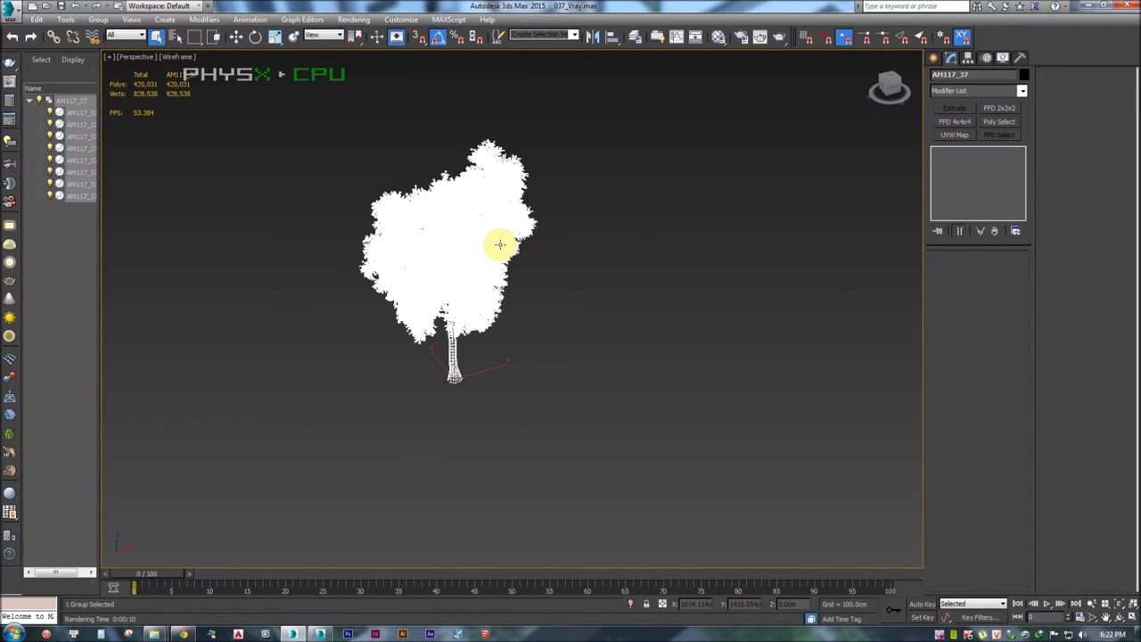
{"action": "left_click", "coordinate": [604, 196]}
{"action": "left_click", "coordinate": [502, 218]}
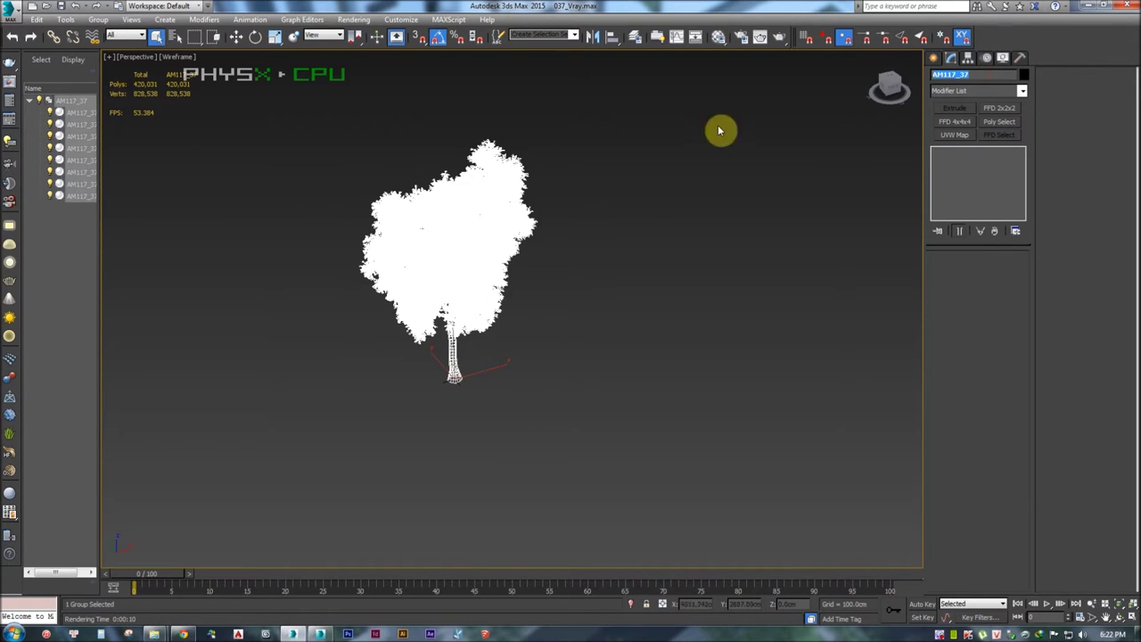
{"action": "left_click", "coordinate": [632, 131]}
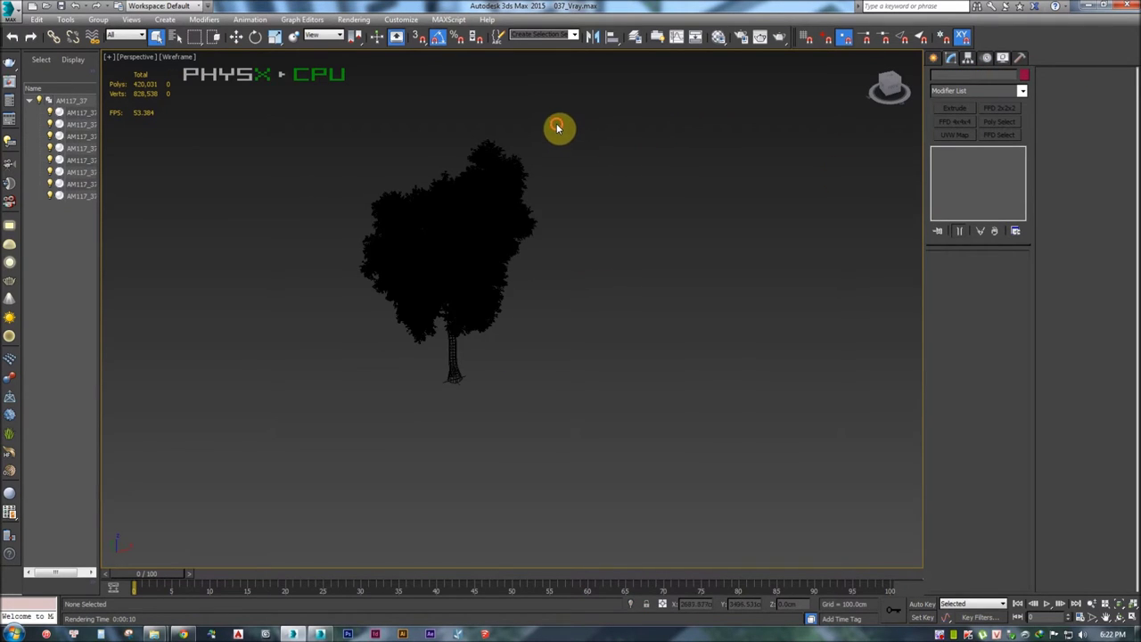
{"action": "left_click", "coordinate": [493, 157]}
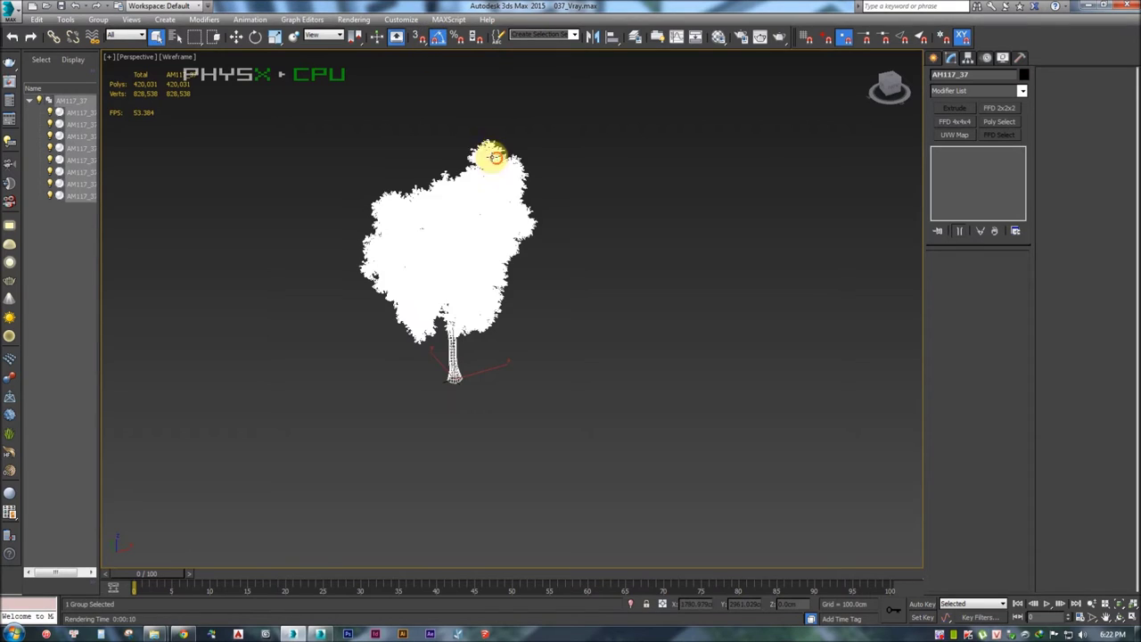
Open Customize › Configure User Paths, move the dialog aside, and view the External Files list
{"action": "left_click", "coordinate": [394, 18]}
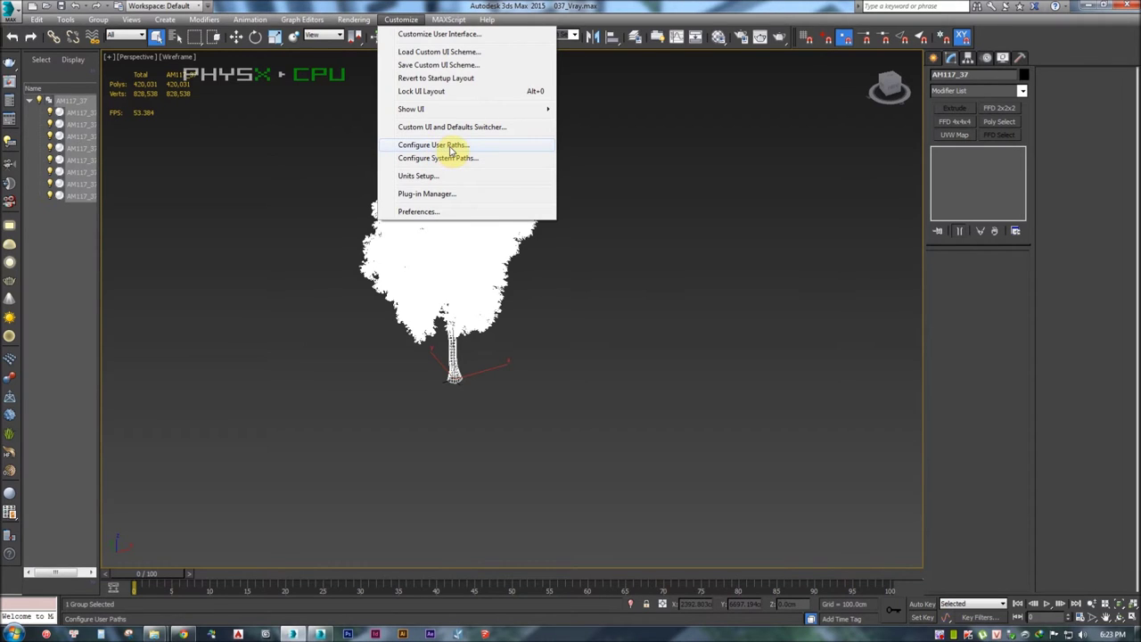
{"action": "left_click", "coordinate": [452, 148]}
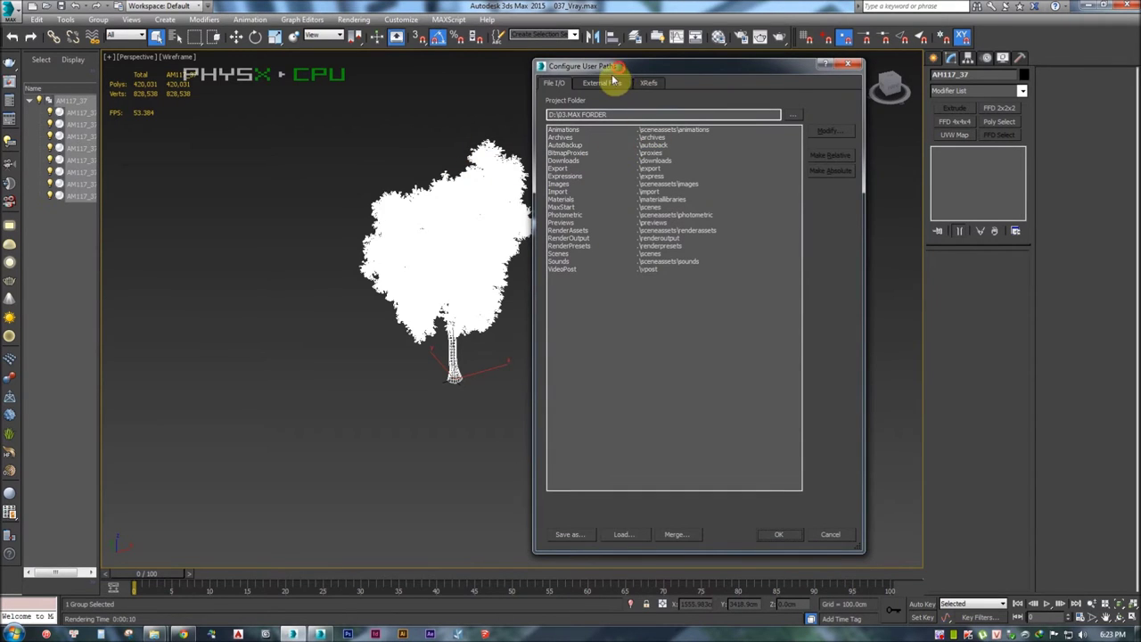
{"action": "left_click", "coordinate": [559, 105]}
{"action": "left_click", "coordinate": [526, 103]}
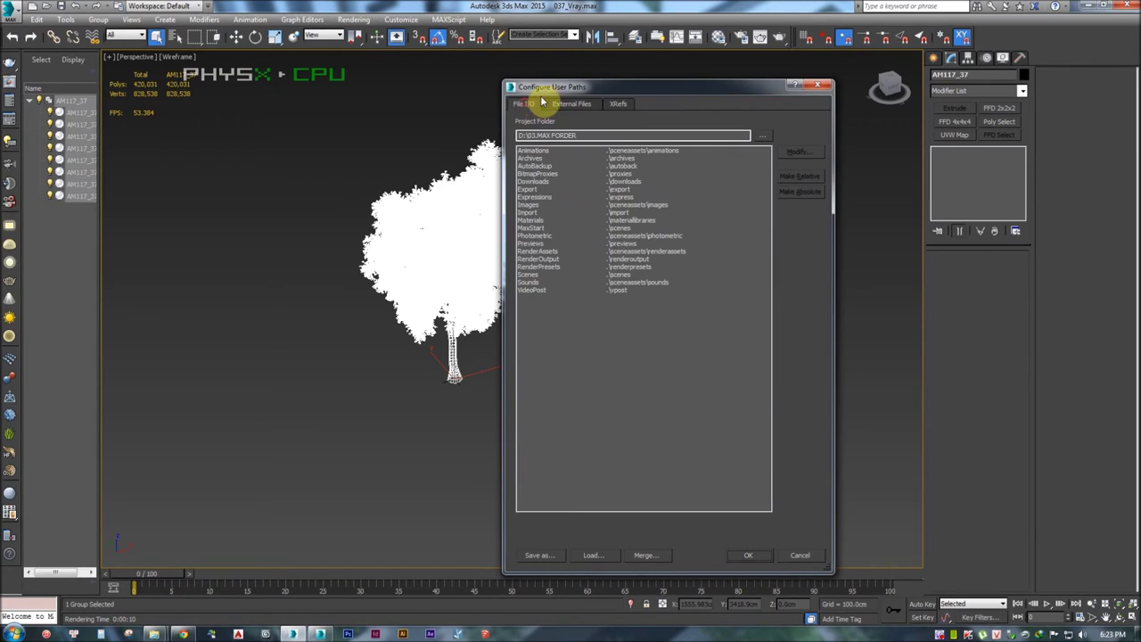
{"action": "left_click", "coordinate": [580, 105]}
{"action": "left_click_drag", "start_coordinate": [595, 92], "coordinate": [640, 83]}
{"action": "left_click", "coordinate": [571, 94]}
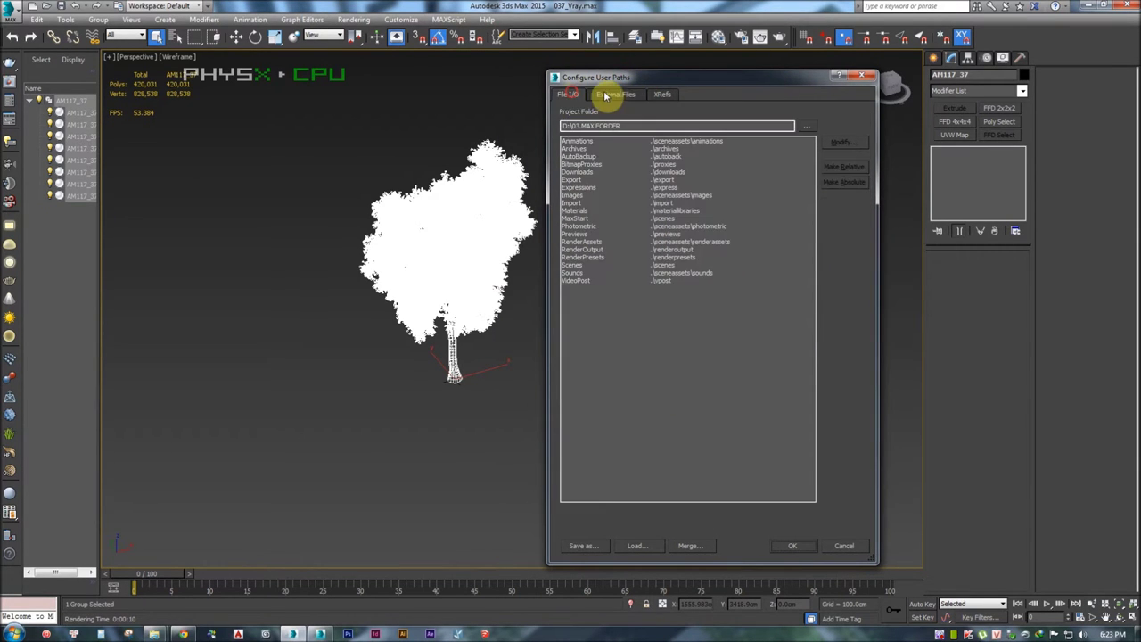
{"action": "left_click", "coordinate": [614, 94]}
{"action": "left_click", "coordinate": [659, 94]}
{"action": "left_click", "coordinate": [615, 103]}
{"action": "left_click", "coordinate": [577, 100]}
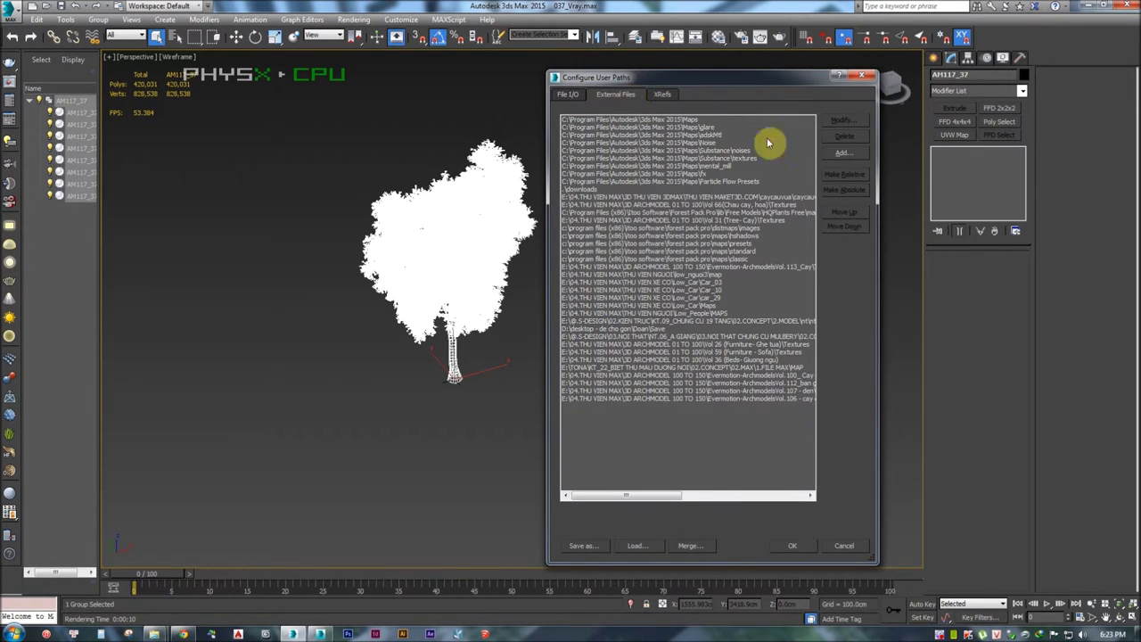
{"action": "left_click_drag", "start_coordinate": [622, 70], "coordinate": [622, 67]}
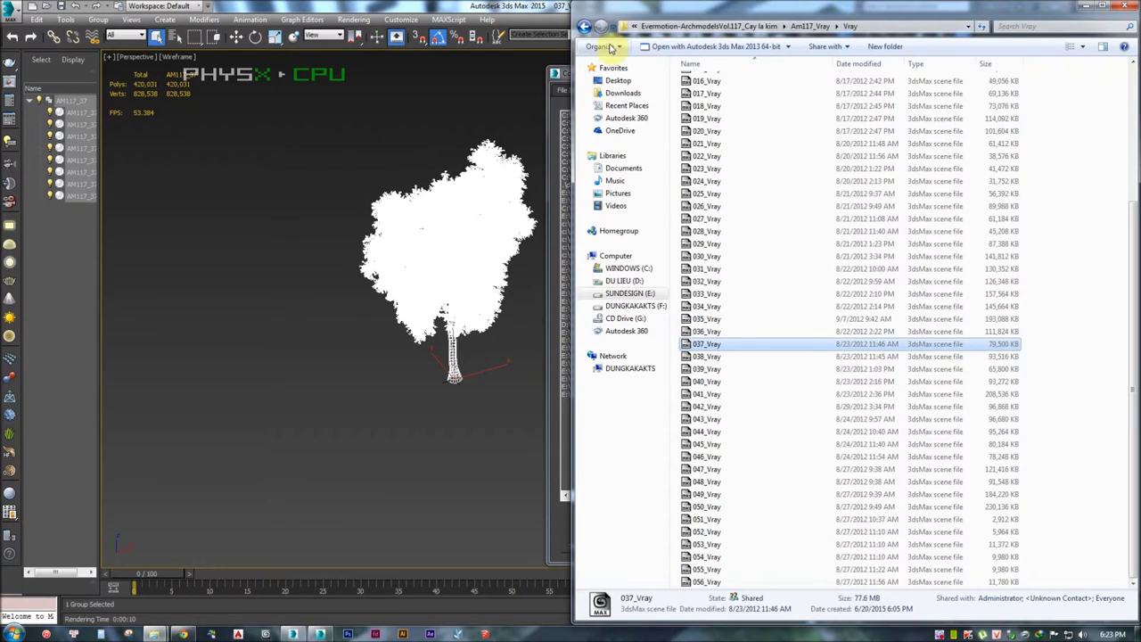
Narrow the Explorer window and navigate back up to the Evermotion-Archmodels folder
{"action": "left_click_drag", "start_coordinate": [574, 46], "coordinate": [760, 43]}
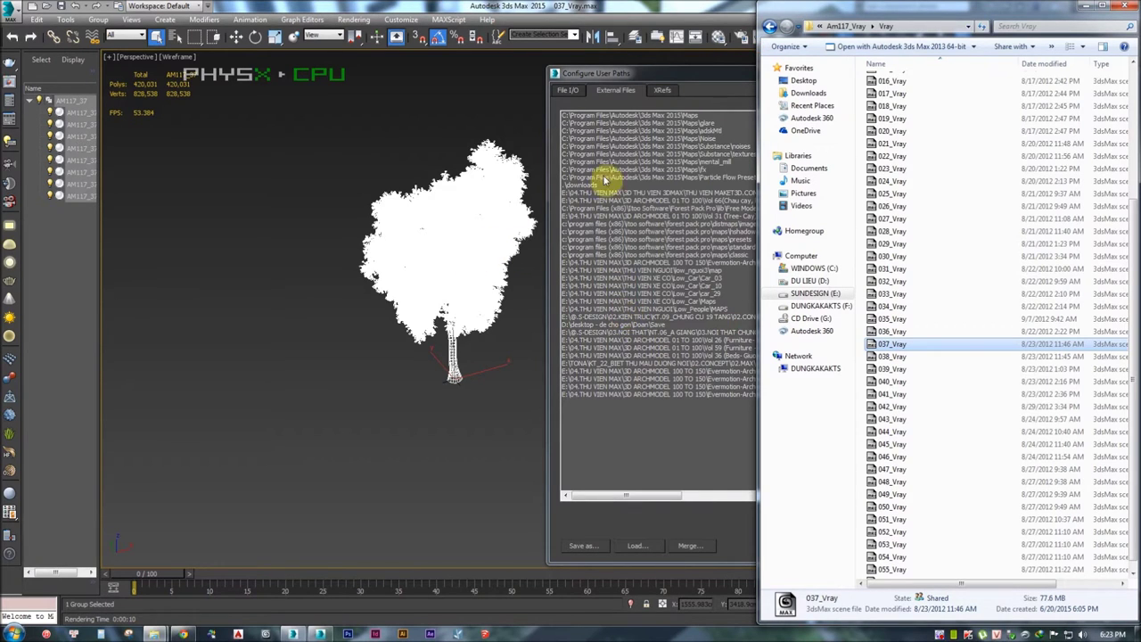
{"action": "left_click", "coordinate": [854, 27]}
{"action": "left_click", "coordinate": [863, 27]}
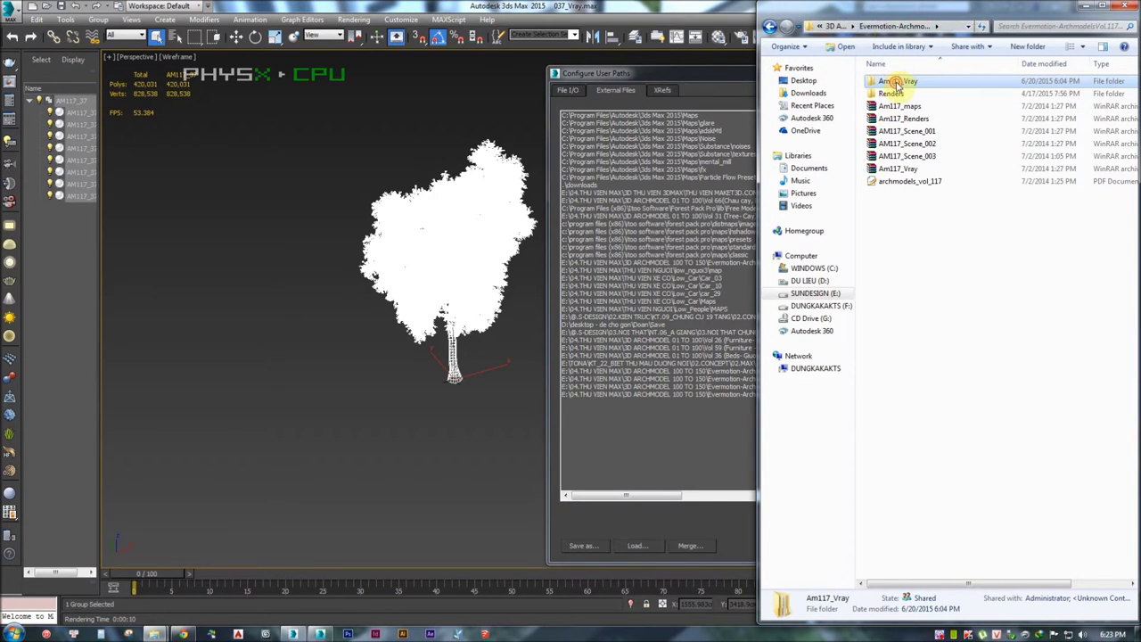
{"action": "double_click", "coordinate": [897, 83]}
{"action": "double_click", "coordinate": [888, 81]}
{"action": "left_click", "coordinate": [861, 27]}
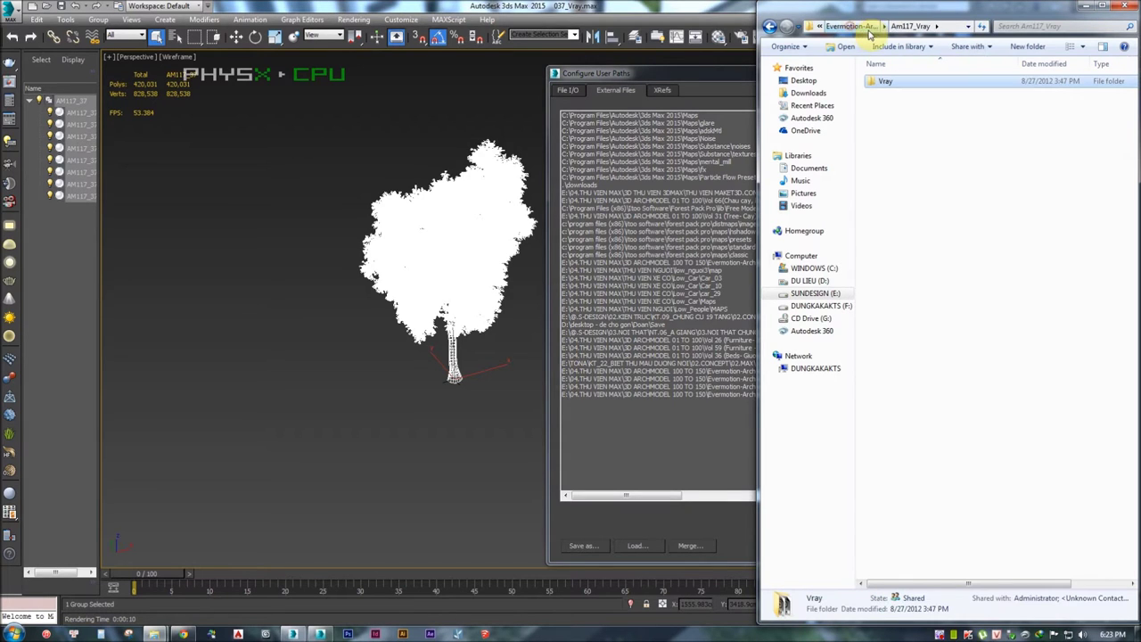
{"action": "left_click", "coordinate": [852, 26]}
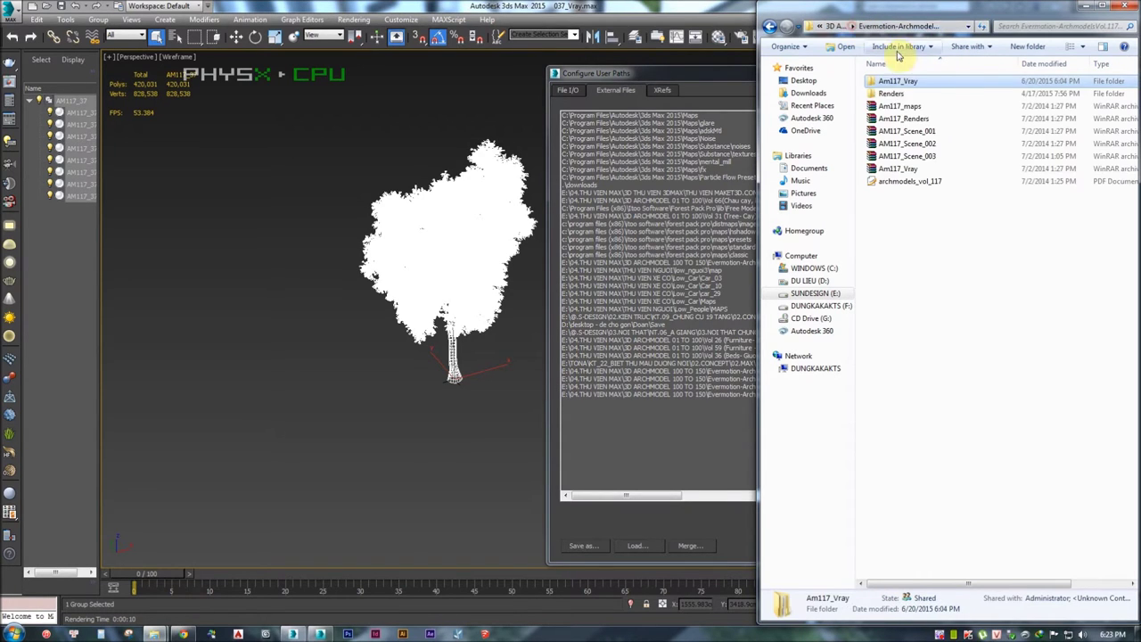
Extract Am117_maps.rar to Am117_maps\ and open its maps folder, resizing the window
{"action": "right_click", "coordinate": [901, 107]}
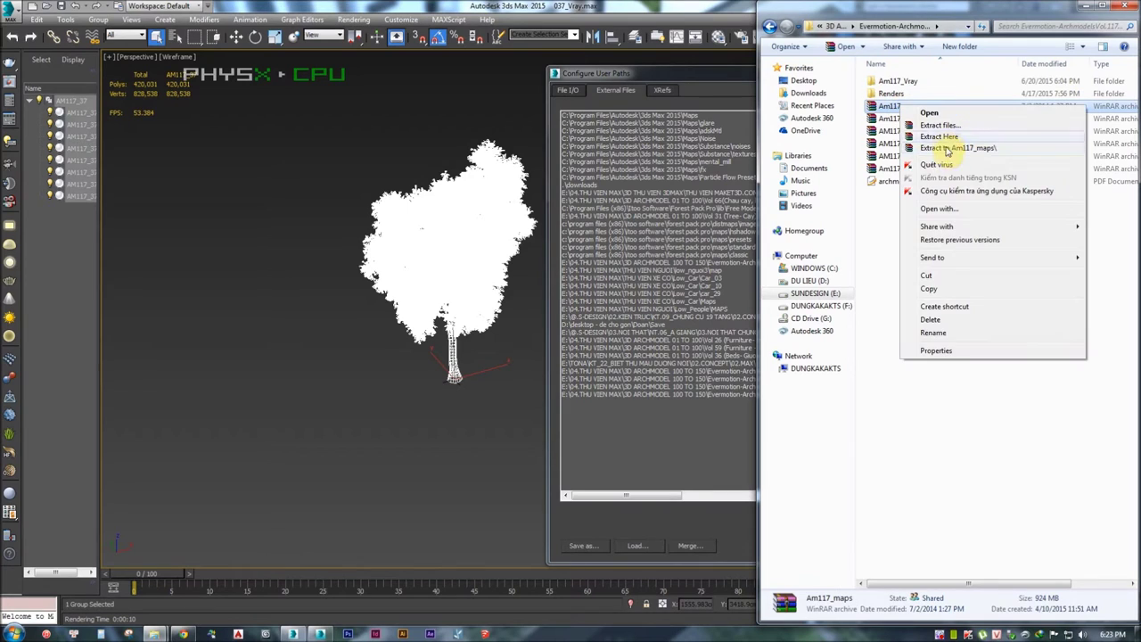
{"action": "left_click", "coordinate": [948, 149]}
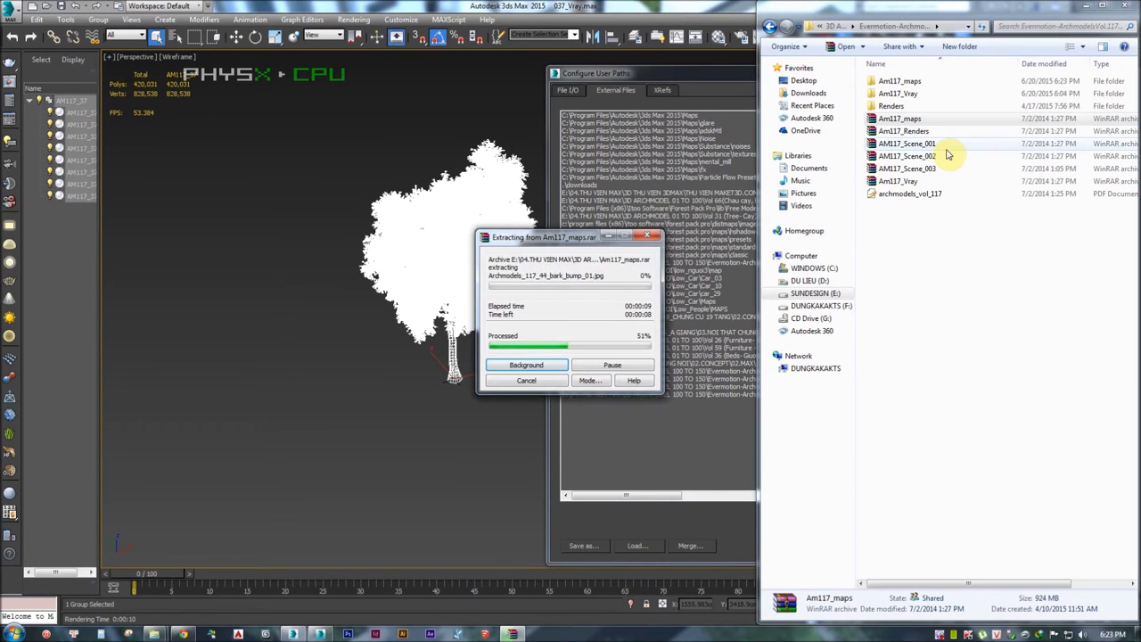
{"action": "left_click", "coordinate": [980, 249]}
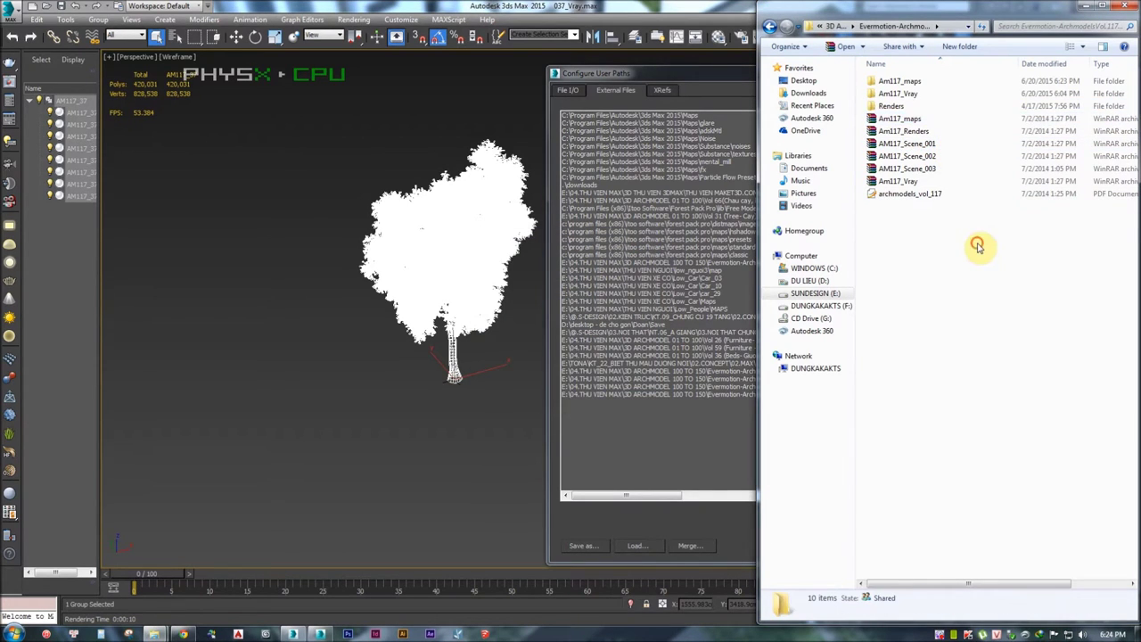
{"action": "double_click", "coordinate": [901, 81]}
{"action": "double_click", "coordinate": [901, 81]}
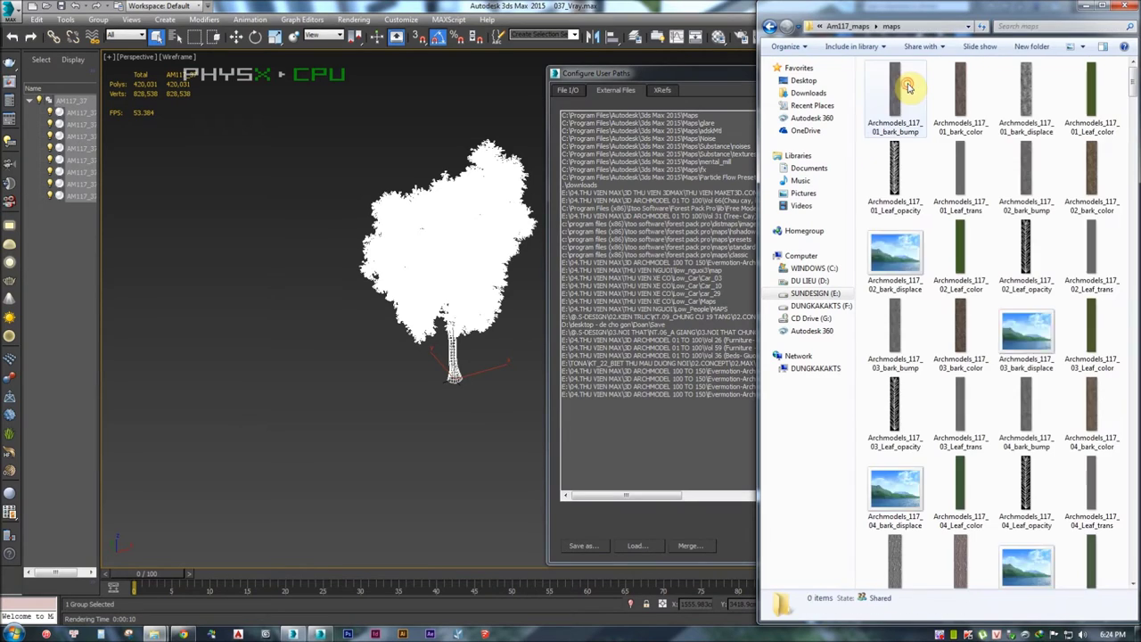
{"action": "left_click_drag", "start_coordinate": [940, 9], "coordinate": [741, 9]}
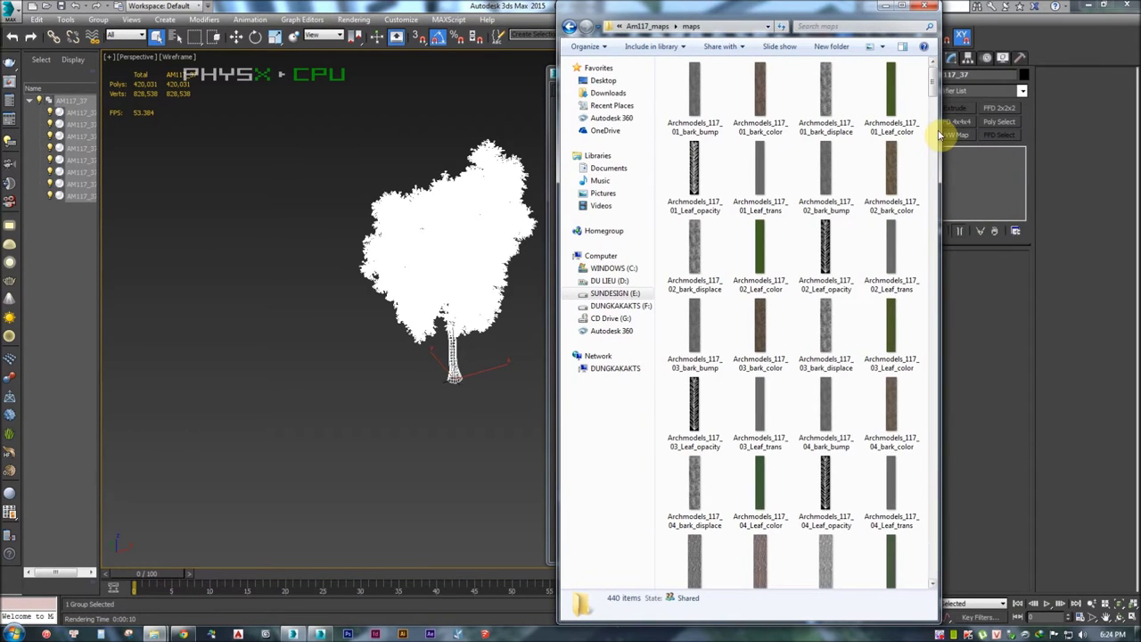
{"action": "left_click_drag", "start_coordinate": [939, 129], "coordinate": [1139, 129]}
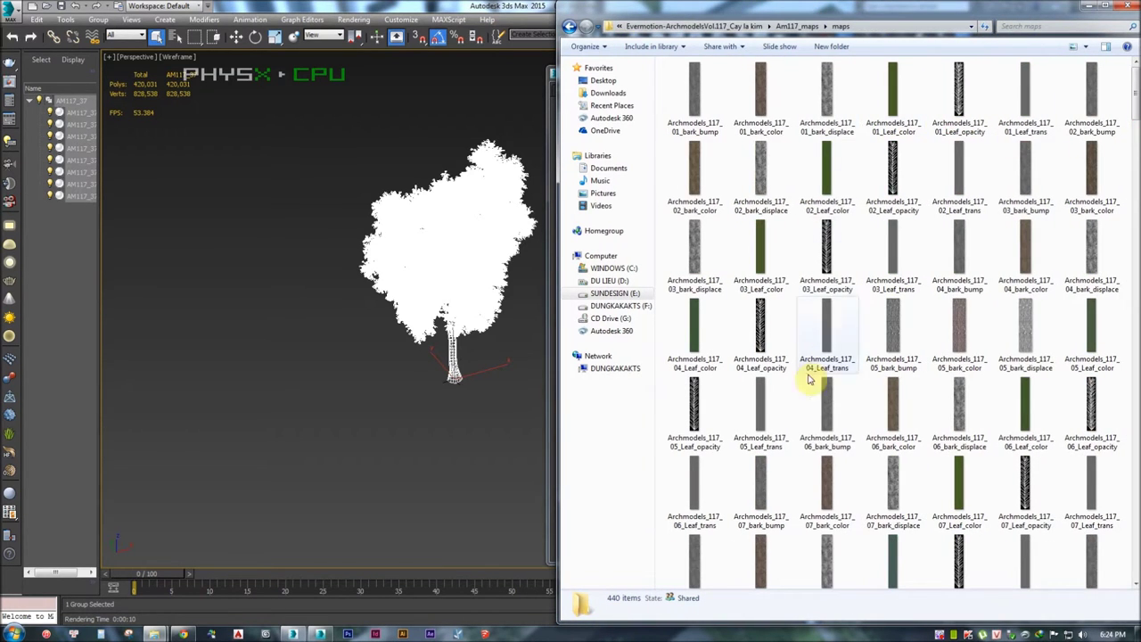
{"action": "left_click", "coordinate": [704, 25]}
{"action": "left_click_drag", "start_coordinate": [704, 13], "coordinate": [1001, 47]}
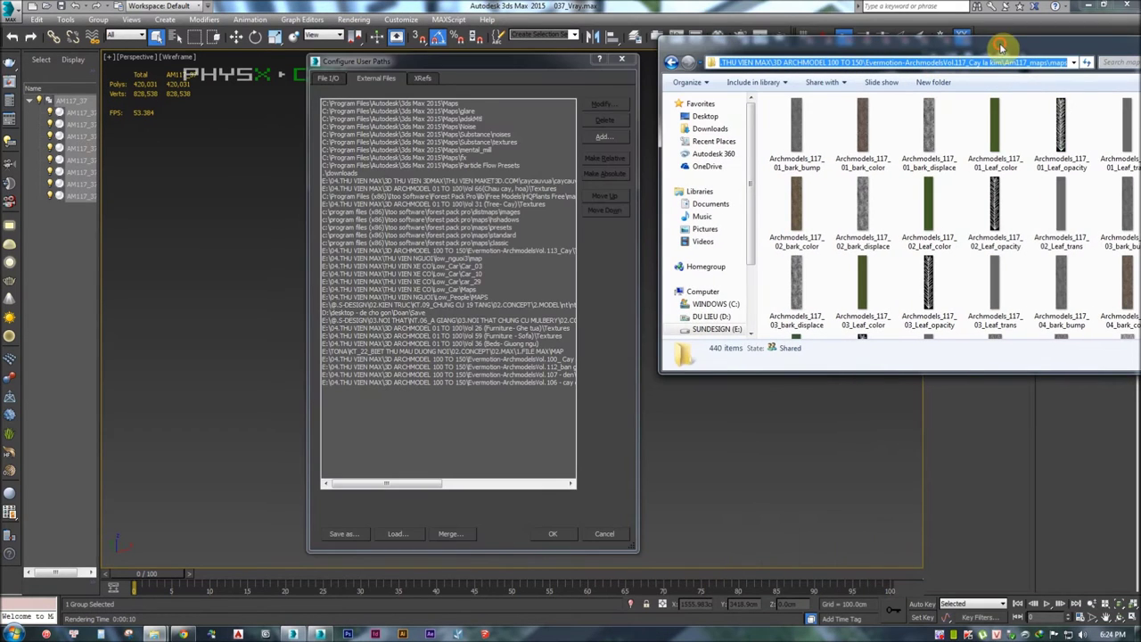
Copy the Am117_maps\maps folder path from Explorer's address bar
{"action": "double_click", "coordinate": [1001, 38]}
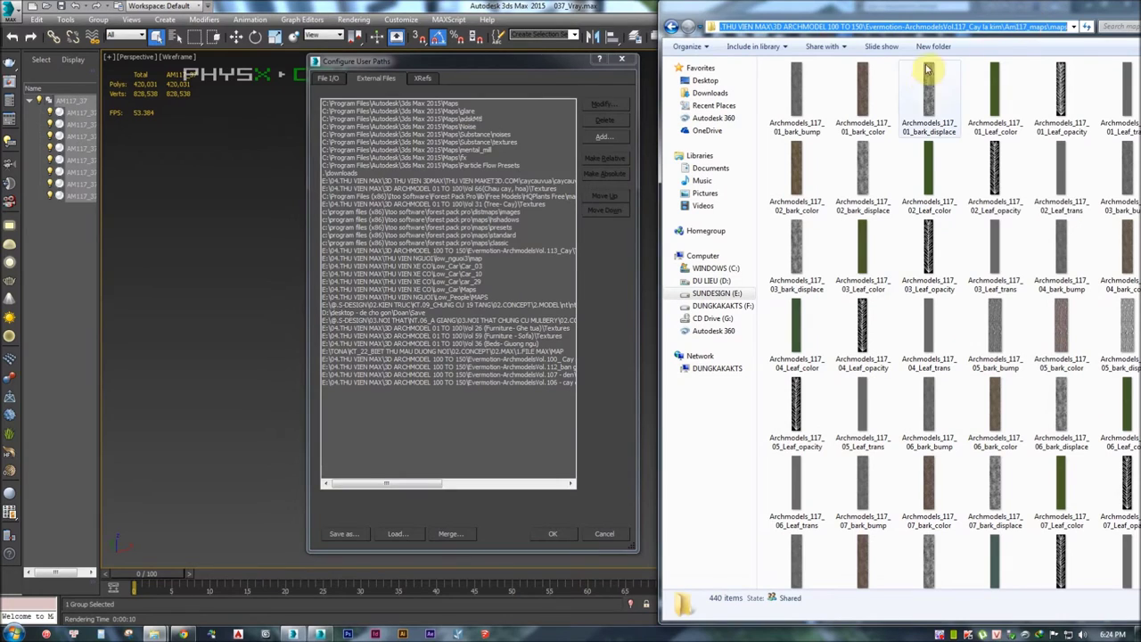
{"action": "left_click", "coordinate": [923, 79]}
{"action": "left_click", "coordinate": [997, 27]}
{"action": "right_click", "coordinate": [991, 27]}
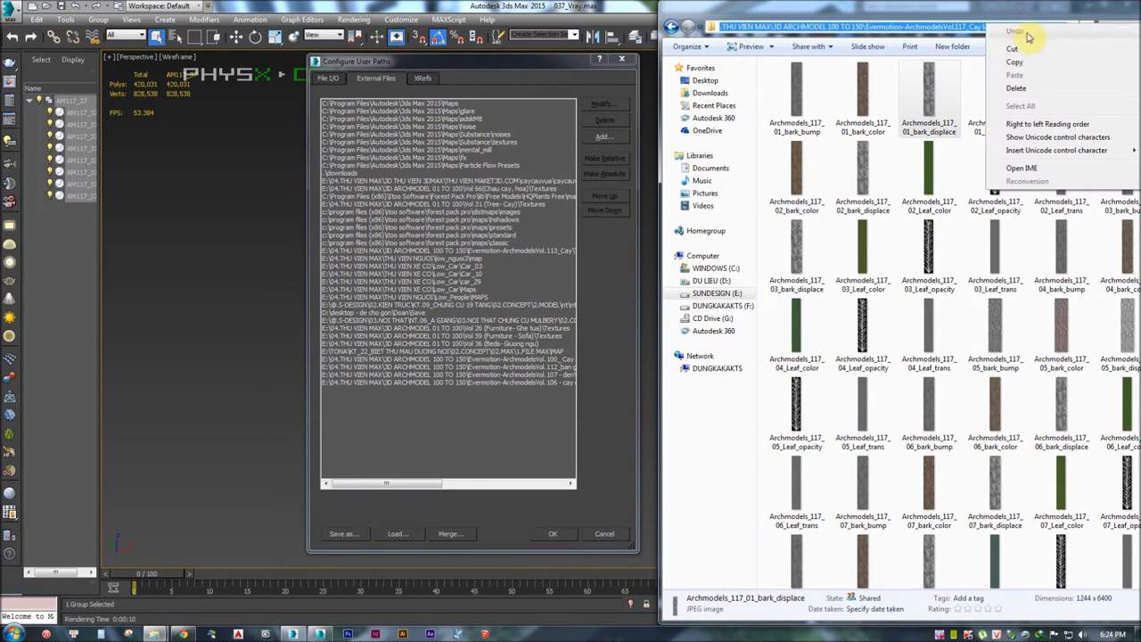
{"action": "left_click", "coordinate": [1014, 65]}
{"action": "left_click", "coordinate": [1008, 71]}
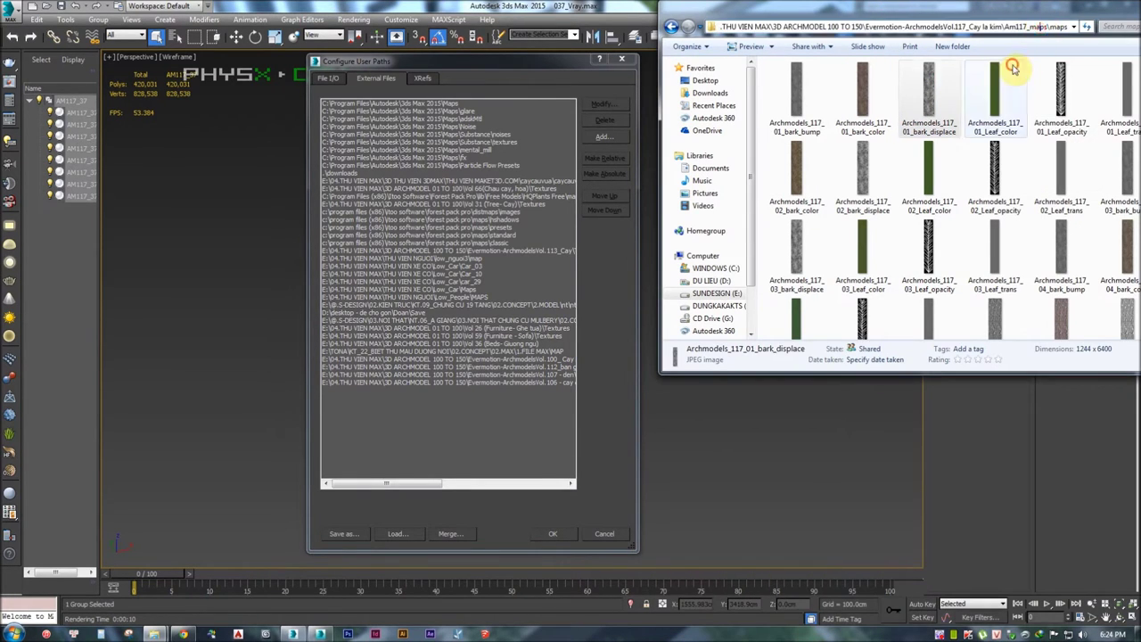
{"action": "left_click", "coordinate": [1003, 27]}
{"action": "right_click", "coordinate": [1009, 28]}
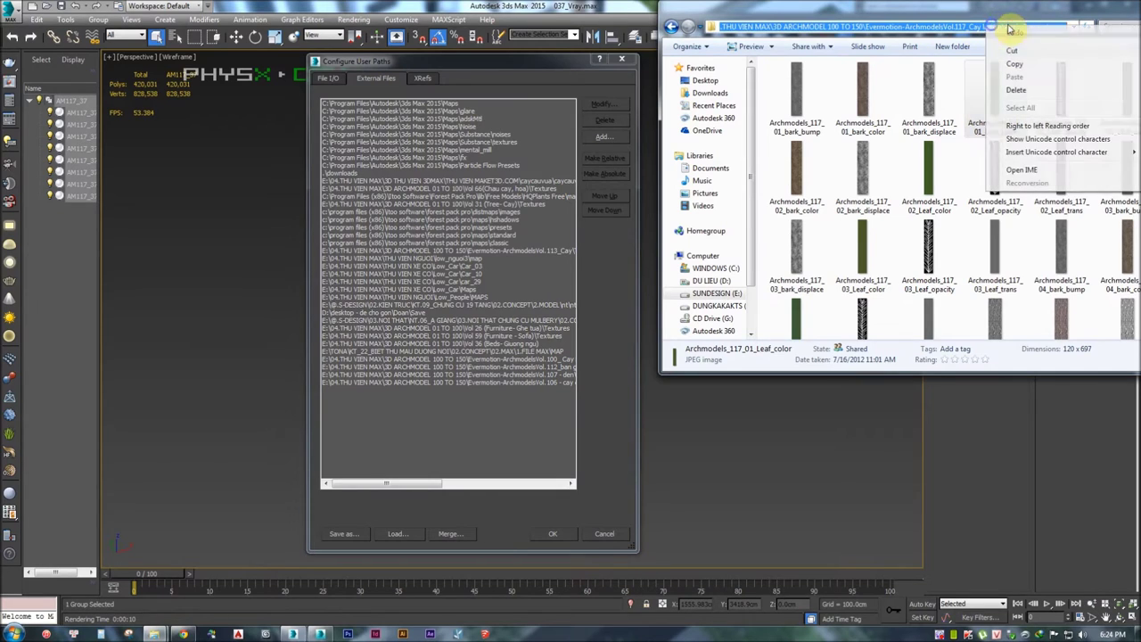
{"action": "left_click", "coordinate": [1012, 70]}
Add the maps folder as a new External Files path and confirm with OK
{"action": "left_click_drag", "start_coordinate": [513, 64], "coordinate": [509, 65]}
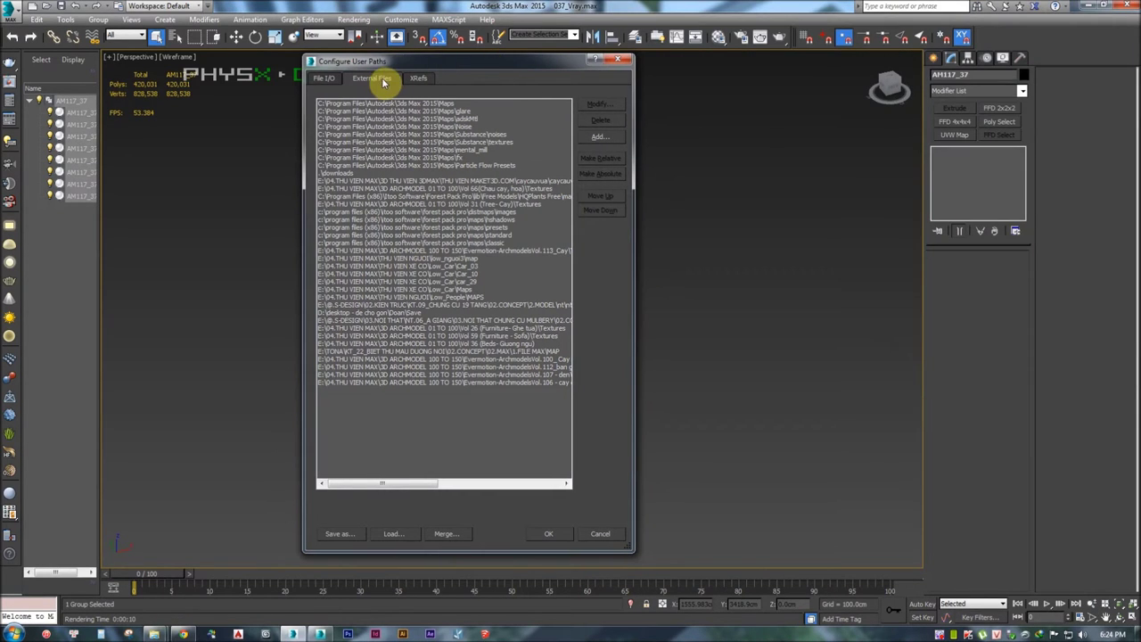
{"action": "left_click", "coordinate": [599, 137]}
{"action": "right_click", "coordinate": [444, 456]}
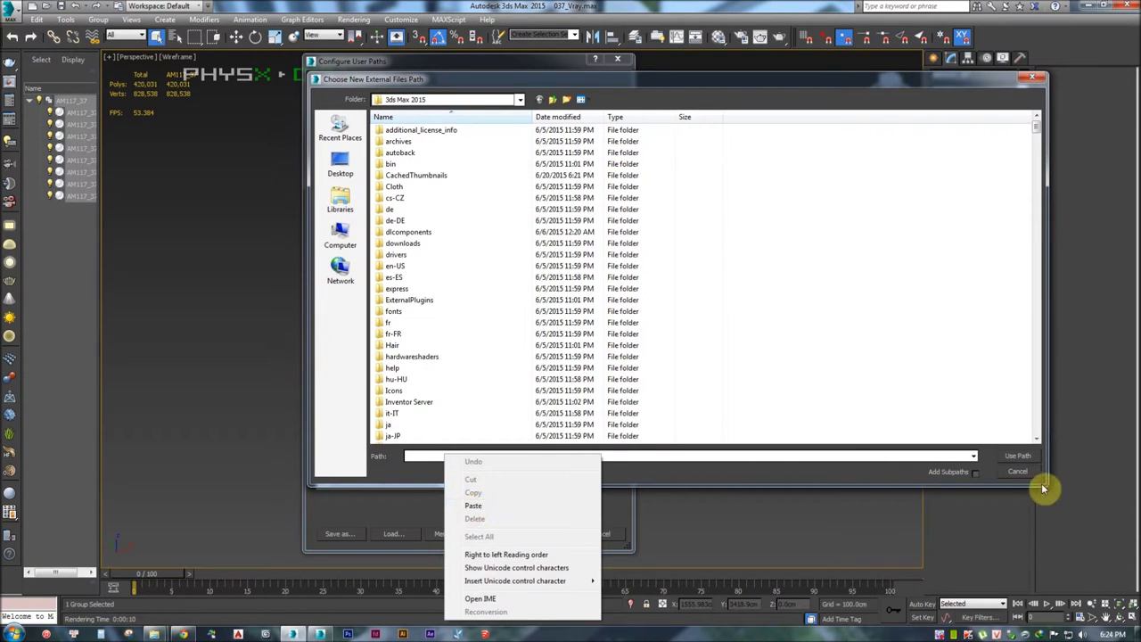
{"action": "left_click", "coordinate": [1017, 472]}
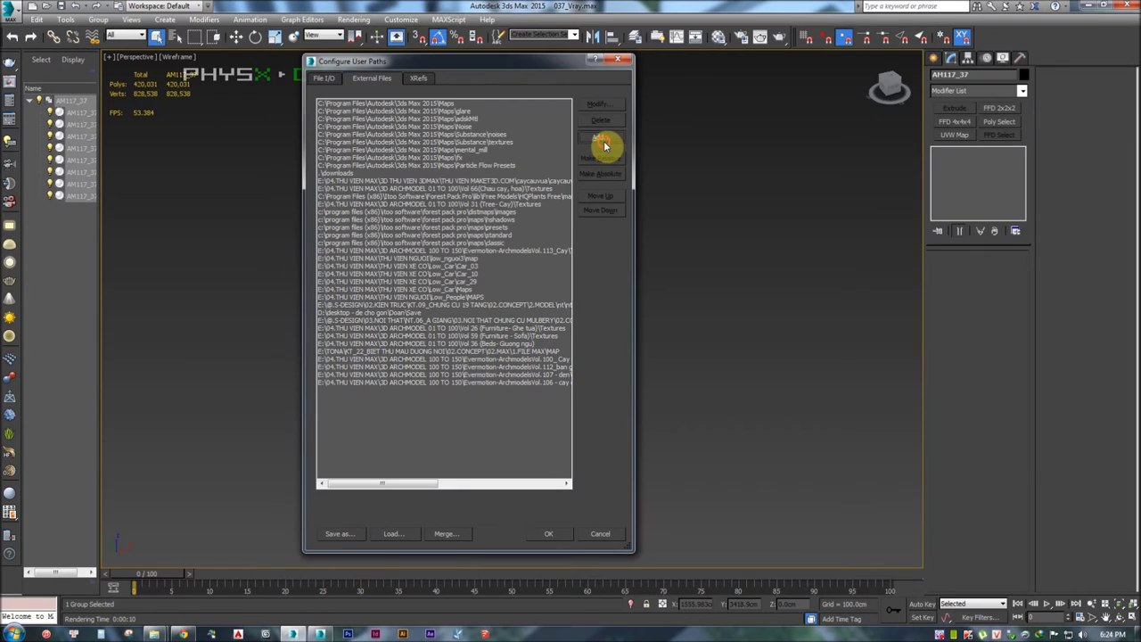
{"action": "left_click", "coordinate": [600, 139]}
{"action": "left_click", "coordinate": [340, 234]}
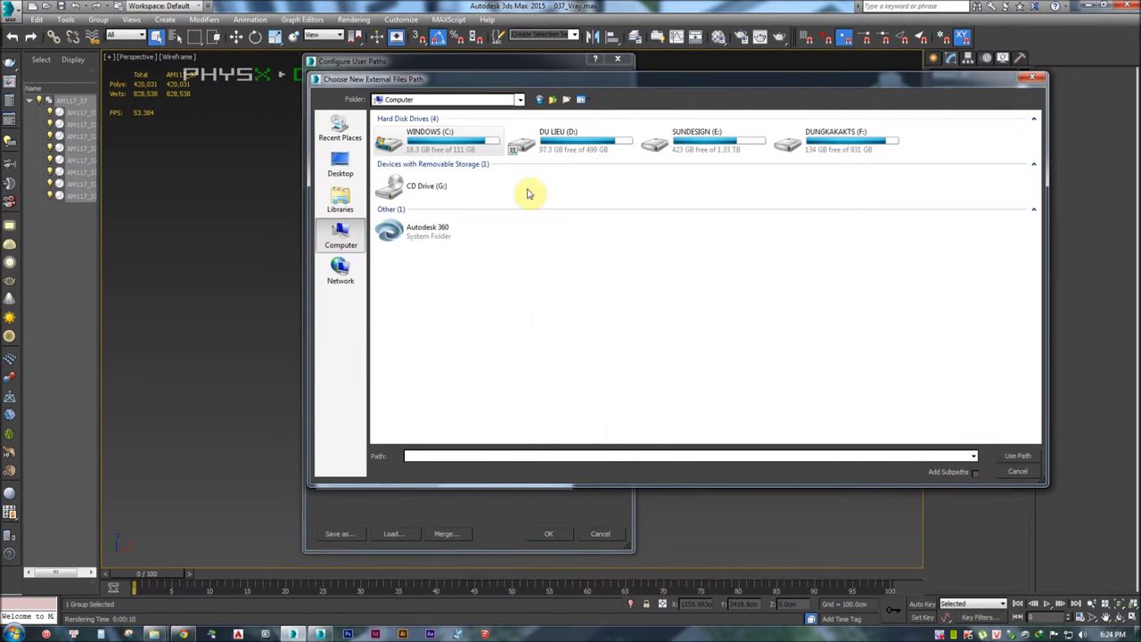
{"action": "double_click", "coordinate": [731, 148]}
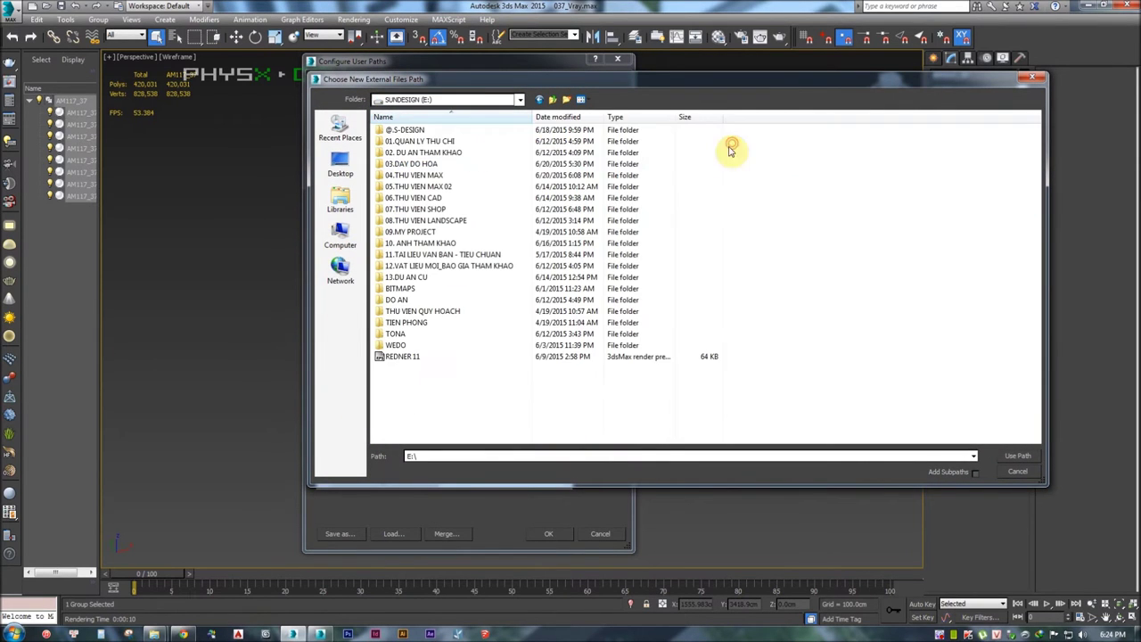
{"action": "double_click", "coordinate": [431, 187]}
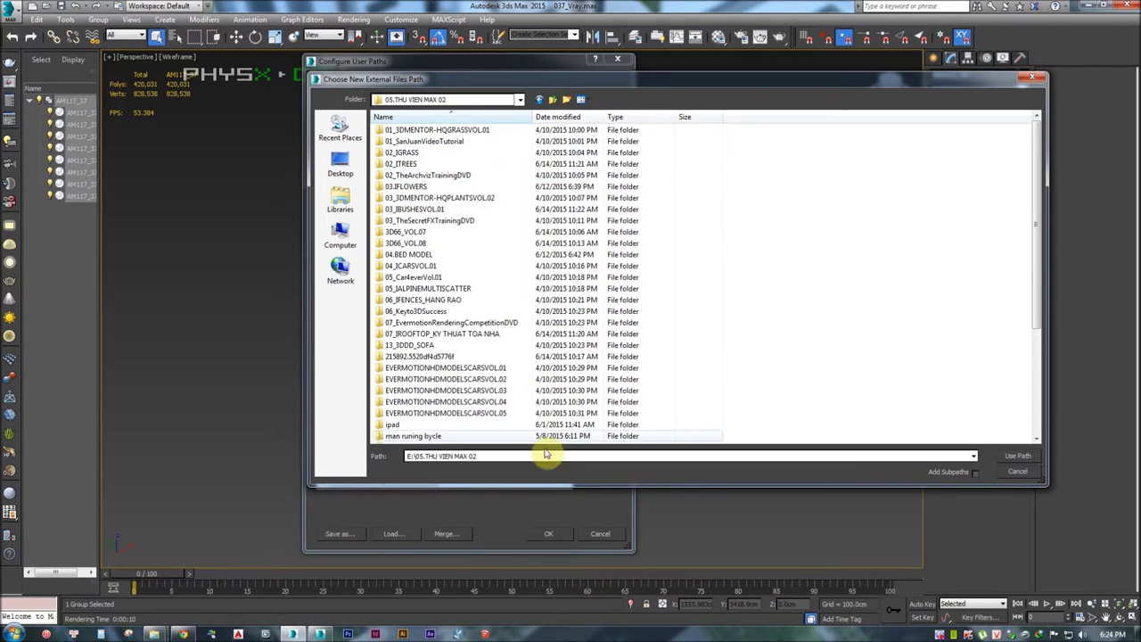
{"action": "left_click", "coordinate": [1017, 457]}
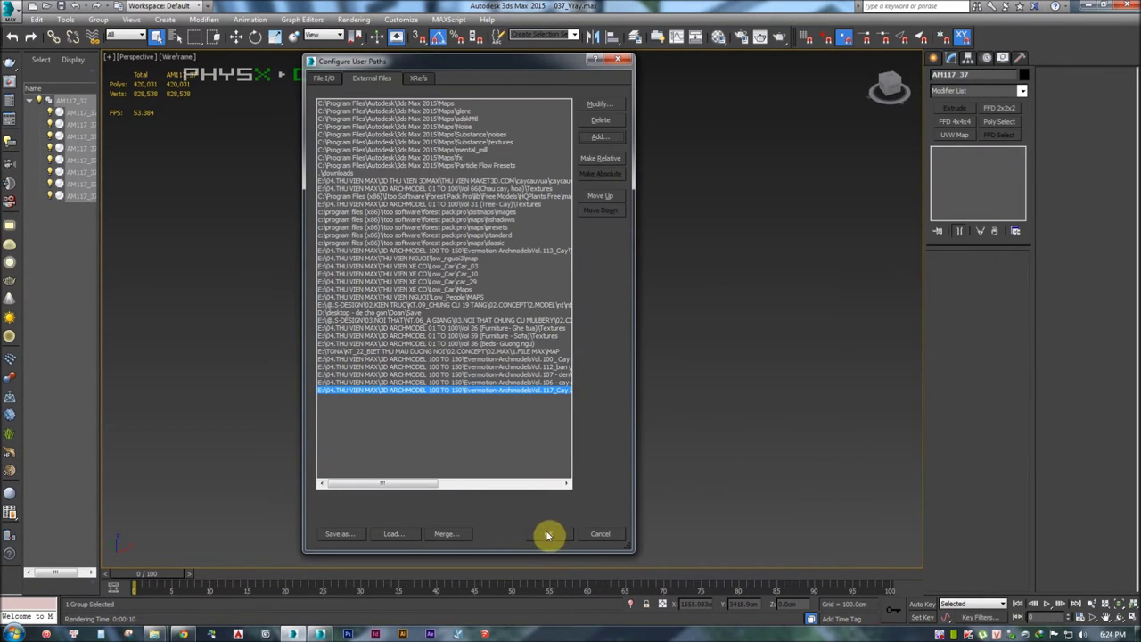
{"action": "left_click", "coordinate": [548, 537]}
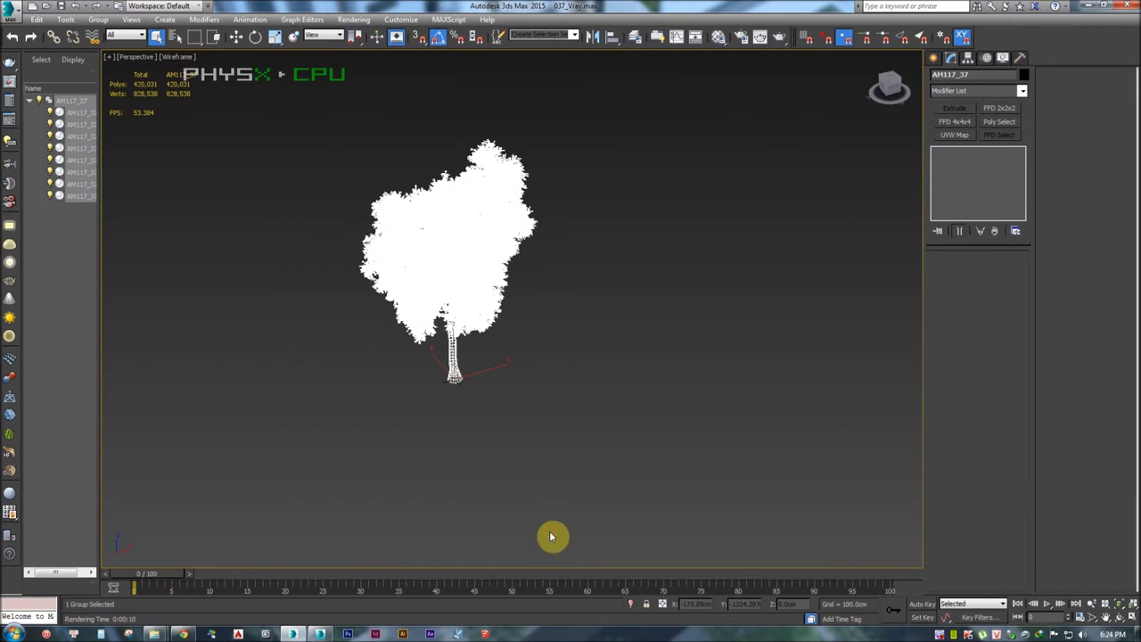
Switch the viewport to realistic shading and render the current perspective view
{"action": "scroll", "coordinate": [473, 241], "scroll_direction": "up", "scroll_amount": 3}
{"action": "scroll", "coordinate": [480, 253], "scroll_direction": "down", "scroll_amount": 2}
{"action": "key", "text": "F3"}
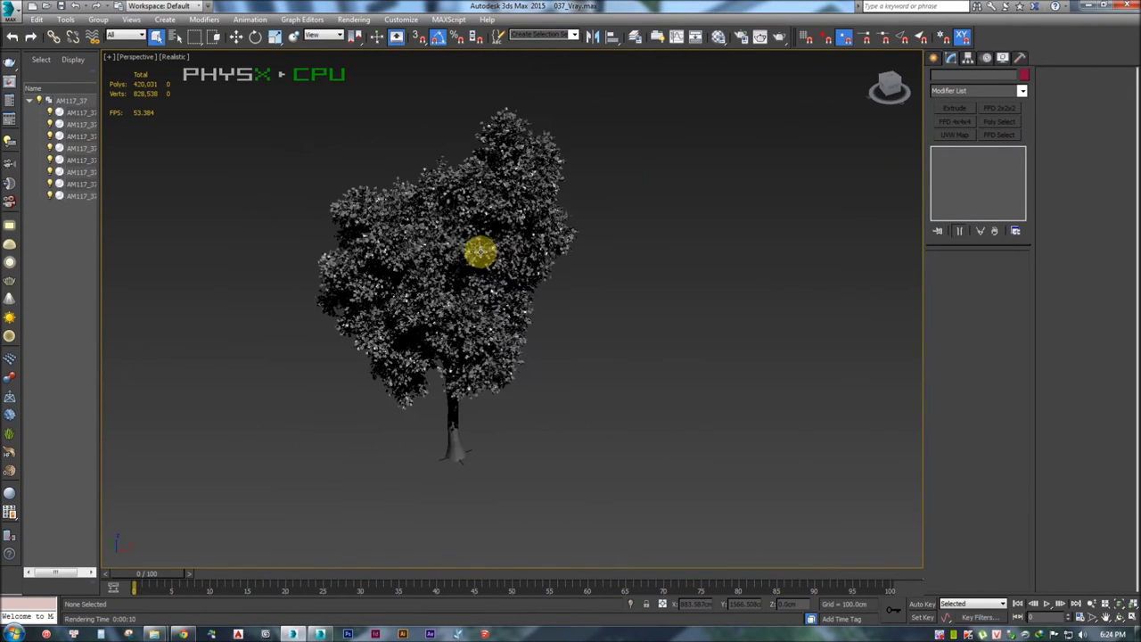
{"action": "middle_click_drag", "start_coordinate": [444, 246], "coordinate": [452, 247]}
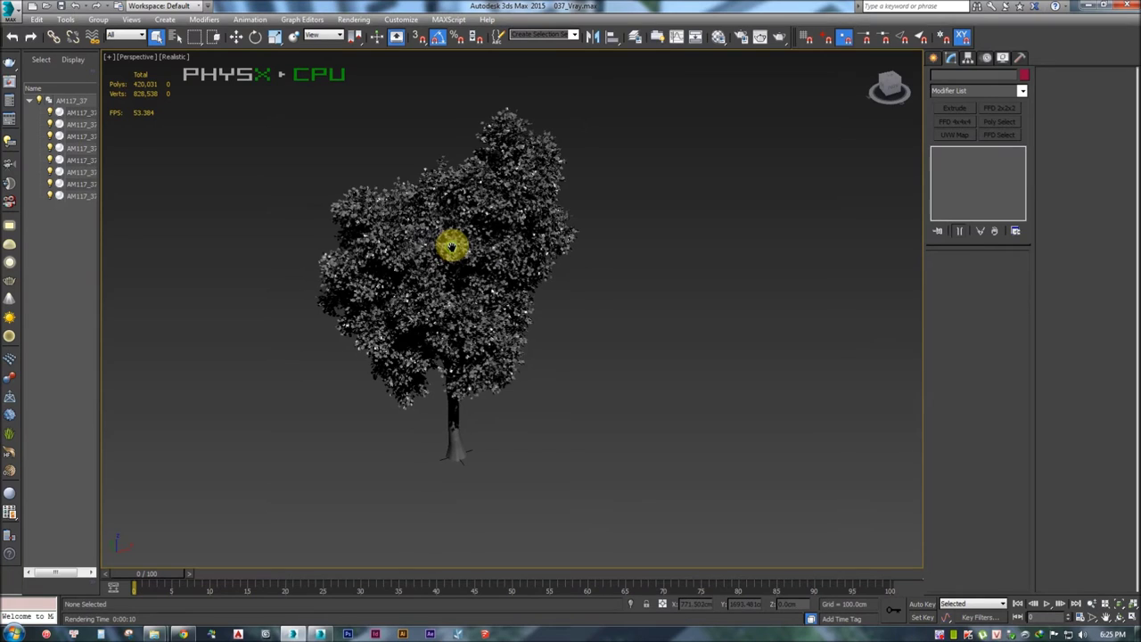
{"action": "key", "text": "shift+q"}
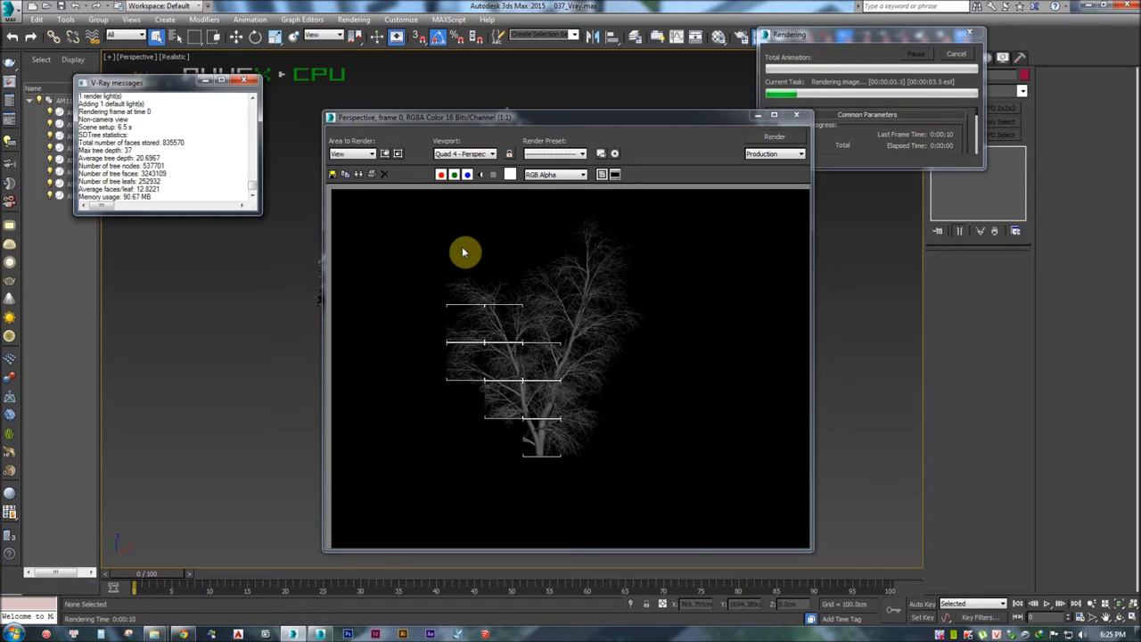
Render a close-up of the tree's leaves, inspect it, and close the frame buffer
{"action": "scroll", "coordinate": [487, 372], "scroll_direction": "up", "scroll_amount": 2}
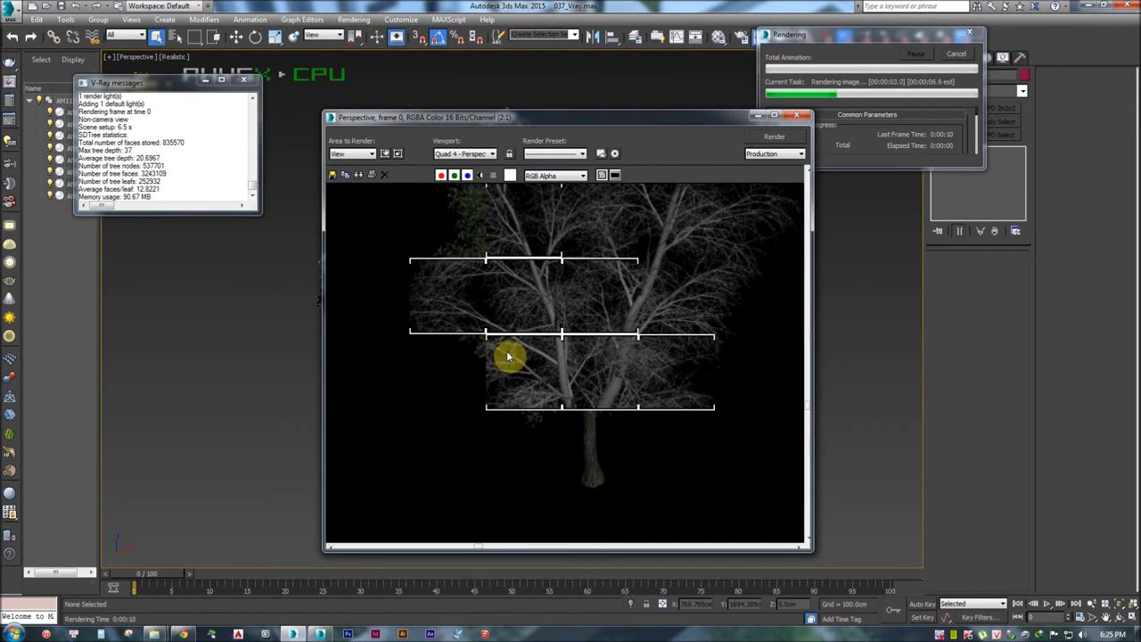
{"action": "scroll", "coordinate": [470, 351], "scroll_direction": "up", "scroll_amount": 1}
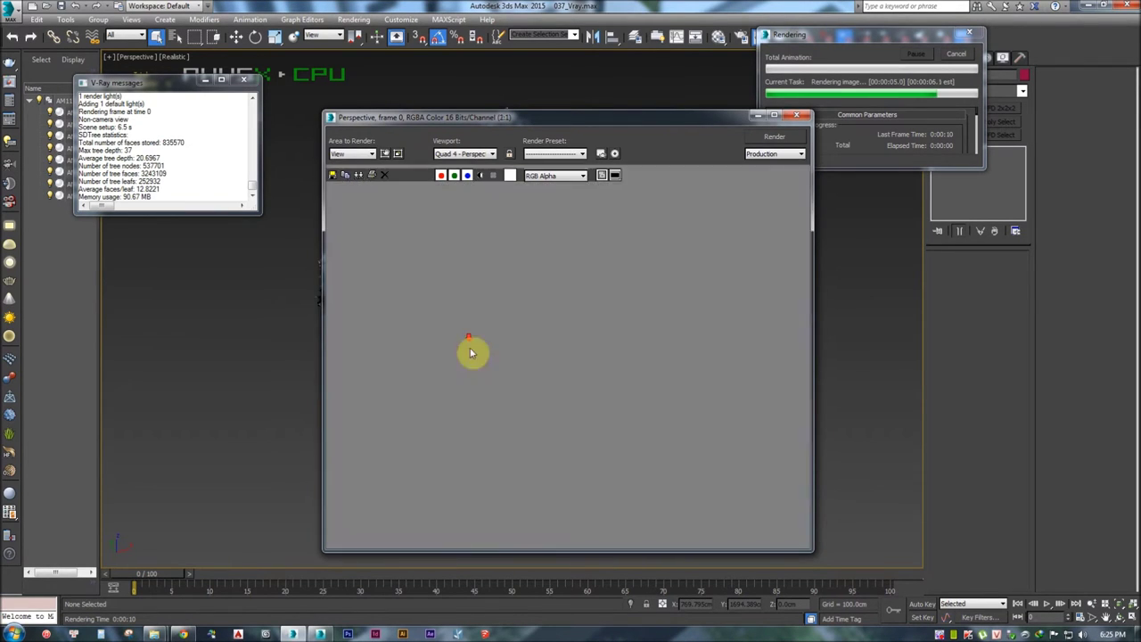
{"action": "middle_click_drag", "start_coordinate": [500, 387], "coordinate": [437, 211]}
{"action": "scroll", "coordinate": [553, 369], "scroll_direction": "down", "scroll_amount": 1}
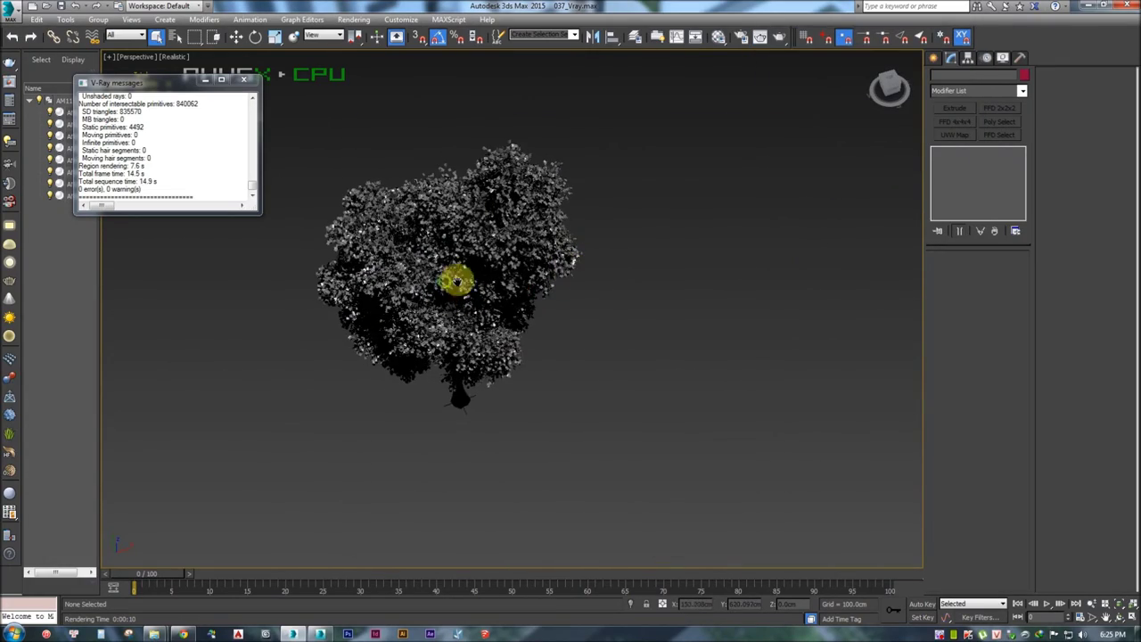
{"action": "scroll", "coordinate": [456, 281], "scroll_direction": "up", "scroll_amount": 5}
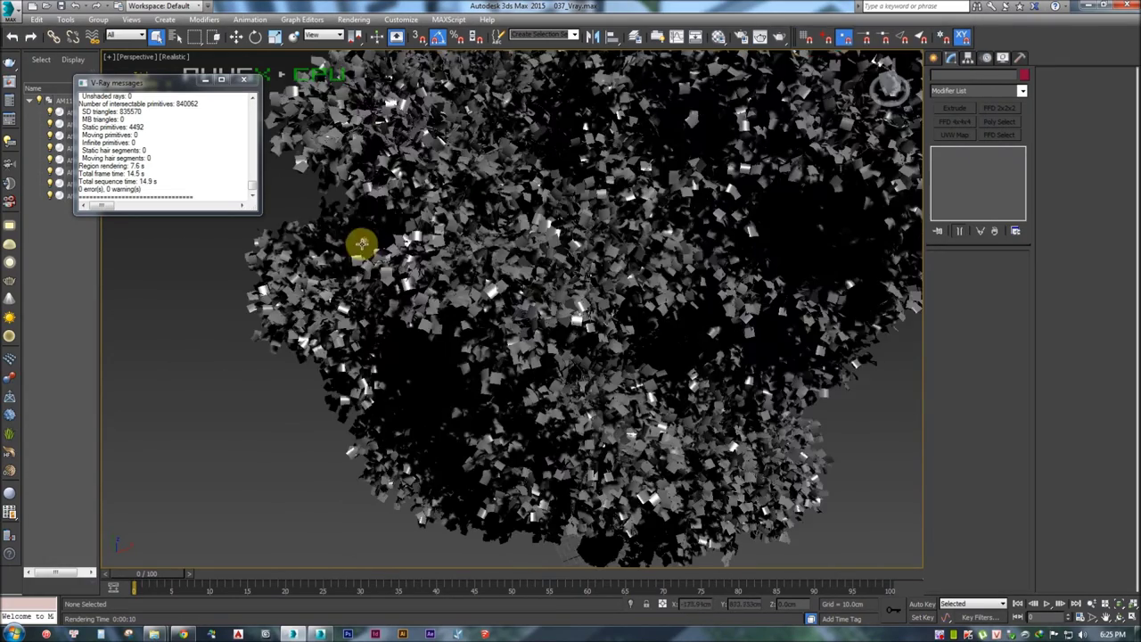
{"action": "scroll", "coordinate": [349, 375], "scroll_direction": "up", "scroll_amount": 2}
{"action": "scroll", "coordinate": [382, 285], "scroll_direction": "up", "scroll_amount": 2}
{"action": "scroll", "coordinate": [352, 313], "scroll_direction": "down", "scroll_amount": 2}
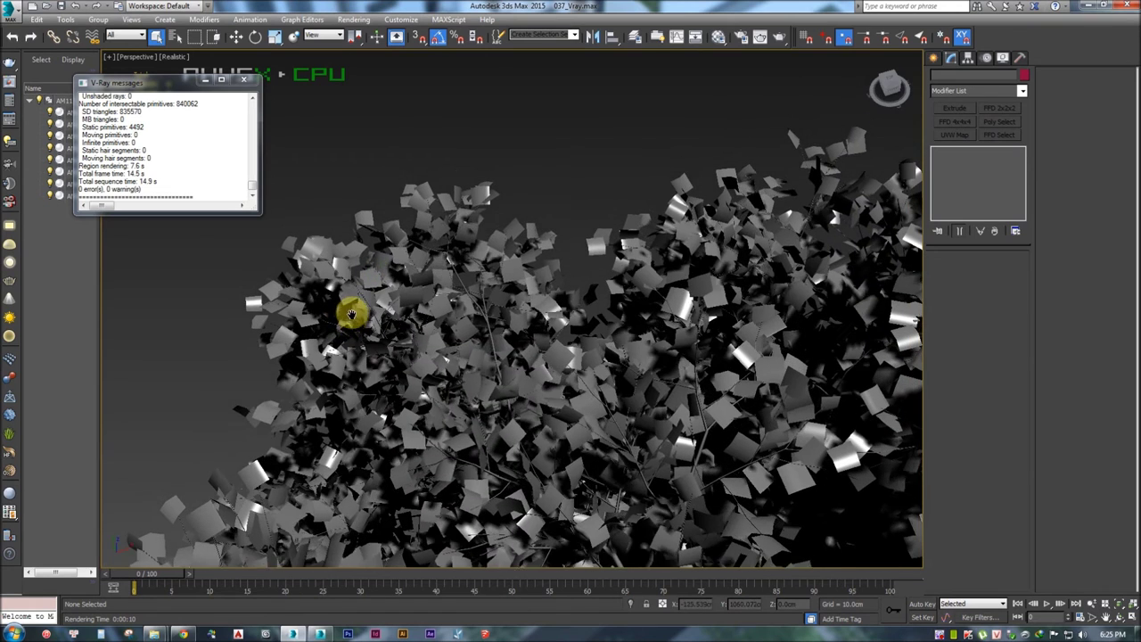
{"action": "key", "text": "shift+q"}
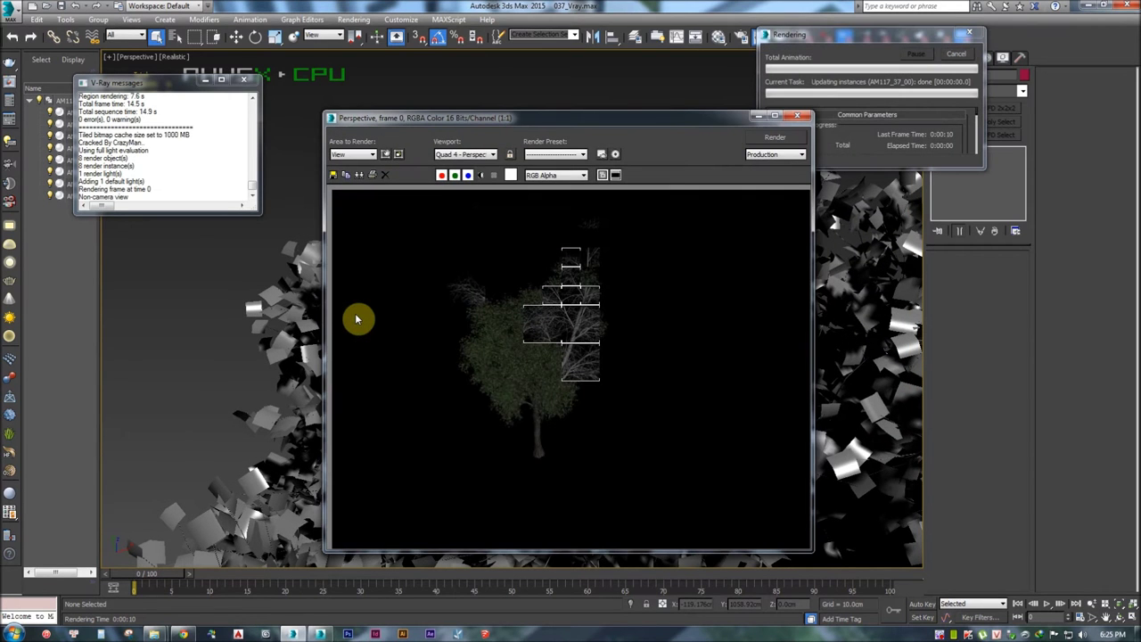
{"action": "scroll", "coordinate": [478, 372], "scroll_direction": "up", "scroll_amount": 1}
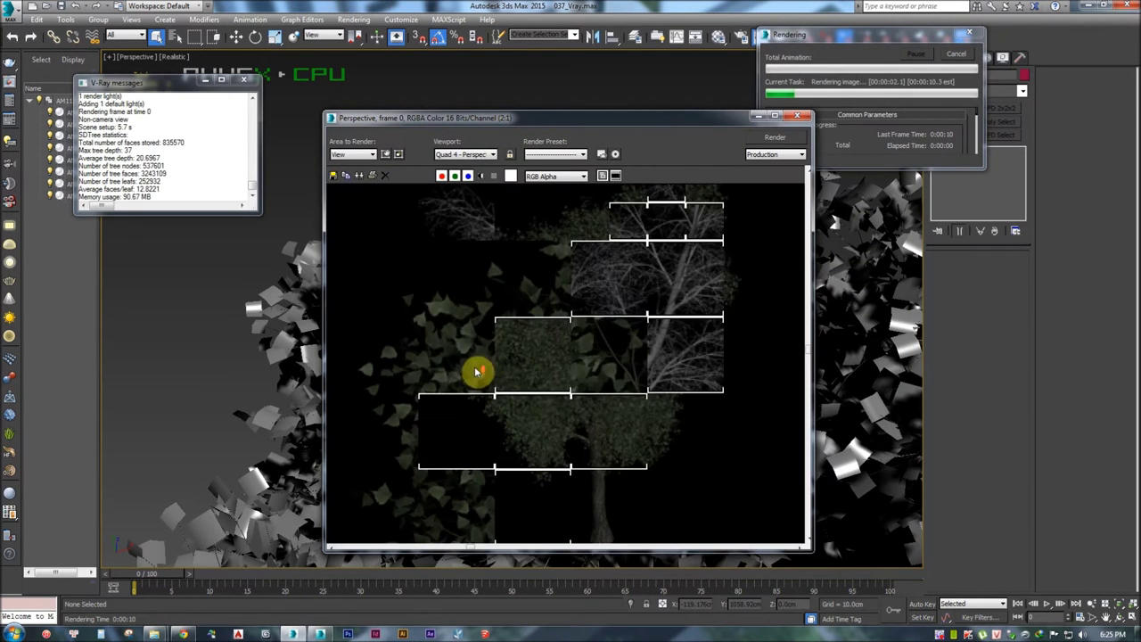
{"action": "scroll", "coordinate": [543, 321], "scroll_direction": "down", "scroll_amount": 1}
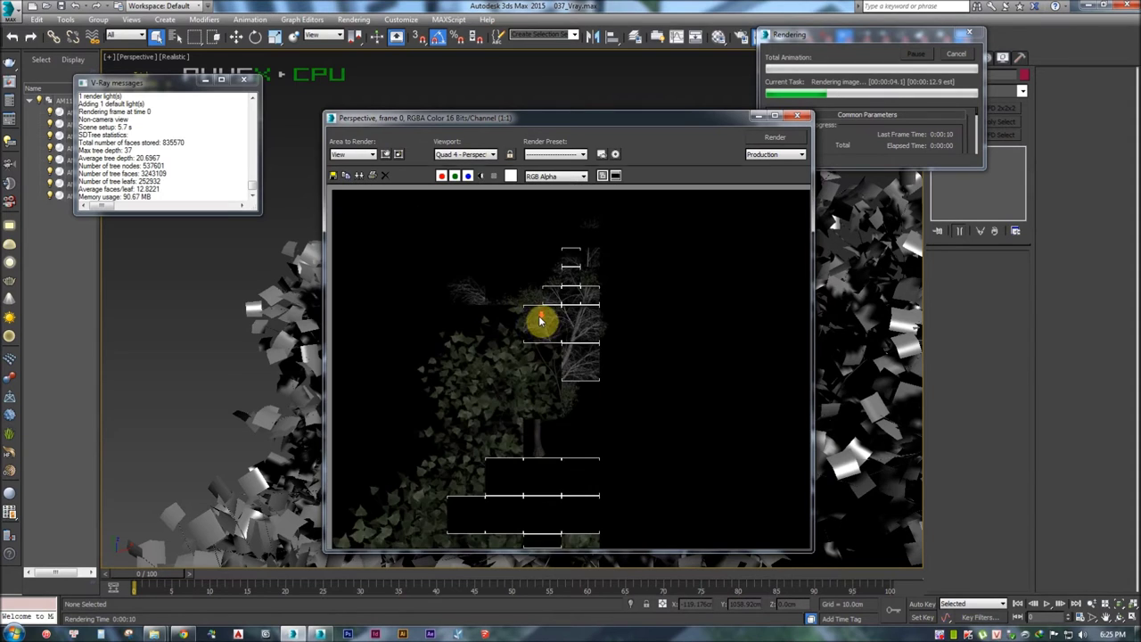
{"action": "left_click", "coordinate": [796, 117]}
Render a close-up of the textured trunk base, then close it and reframe the tree
{"action": "scroll", "coordinate": [566, 265], "scroll_direction": "down", "scroll_amount": 5}
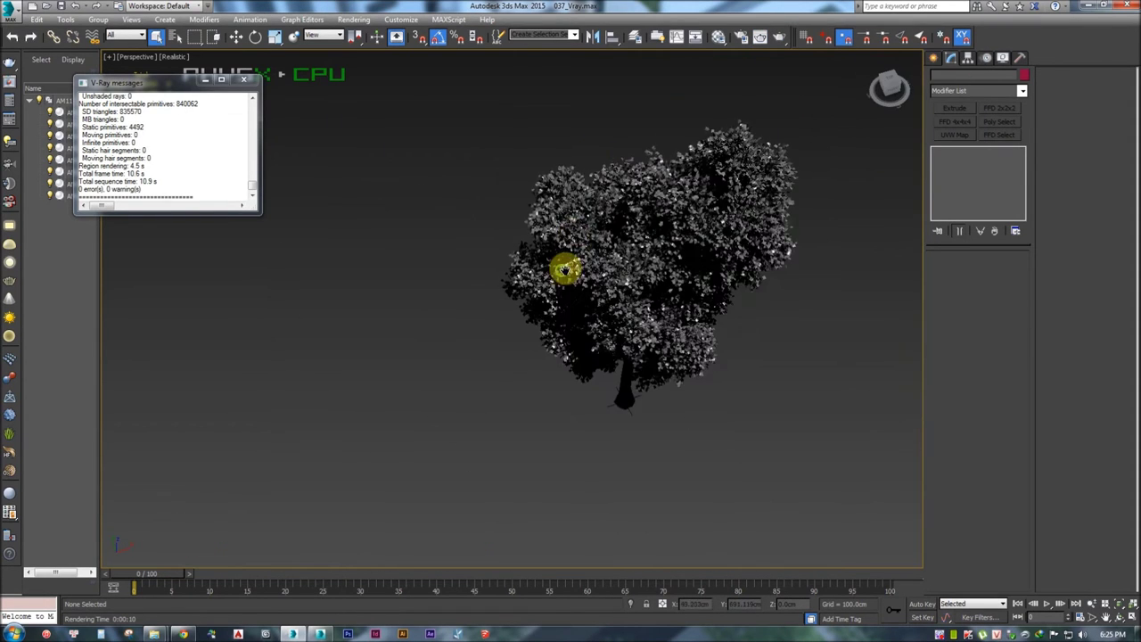
{"action": "middle_click_drag", "start_coordinate": [565, 264], "coordinate": [570, 209]}
{"action": "scroll", "coordinate": [514, 344], "scroll_direction": "up", "scroll_amount": 3}
{"action": "scroll", "coordinate": [489, 274], "scroll_direction": "up", "scroll_amount": 3}
{"action": "scroll", "coordinate": [500, 269], "scroll_direction": "up", "scroll_amount": 2}
{"action": "scroll", "coordinate": [525, 266], "scroll_direction": "up", "scroll_amount": 1}
{"action": "key", "text": "shift+q"}
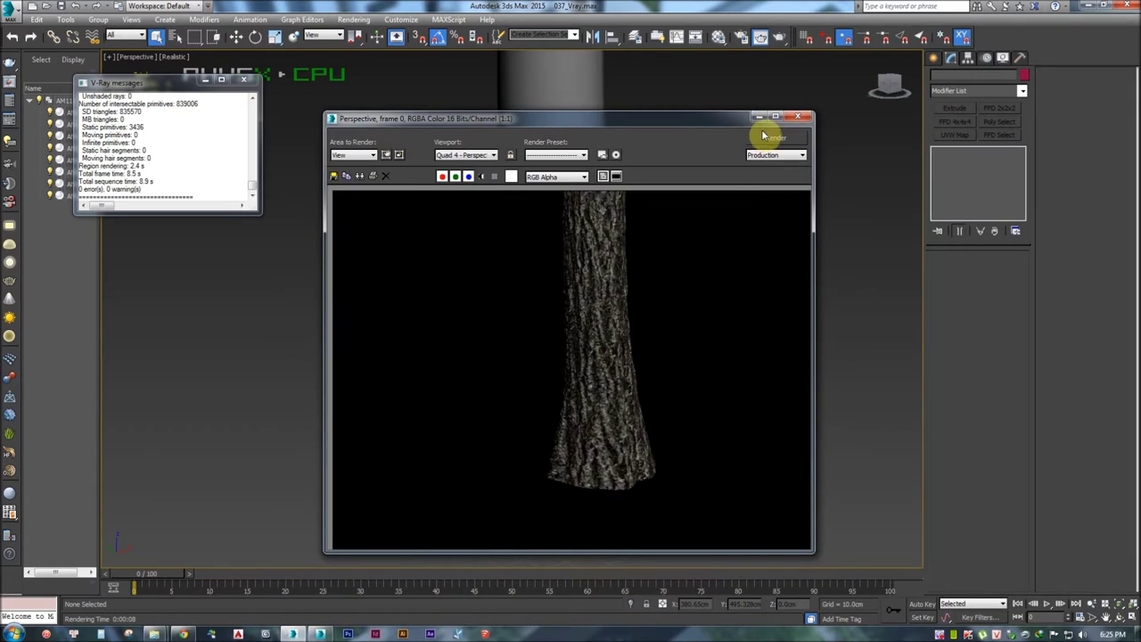
{"action": "left_click", "coordinate": [800, 116]}
{"action": "scroll", "coordinate": [579, 303], "scroll_direction": "down", "scroll_amount": 5}
{"action": "scroll", "coordinate": [557, 284], "scroll_direction": "down", "scroll_amount": 2}
{"action": "middle_click_drag", "start_coordinate": [556, 284], "coordinate": [566, 285]}
{"action": "key", "text": "alt+Tab"}
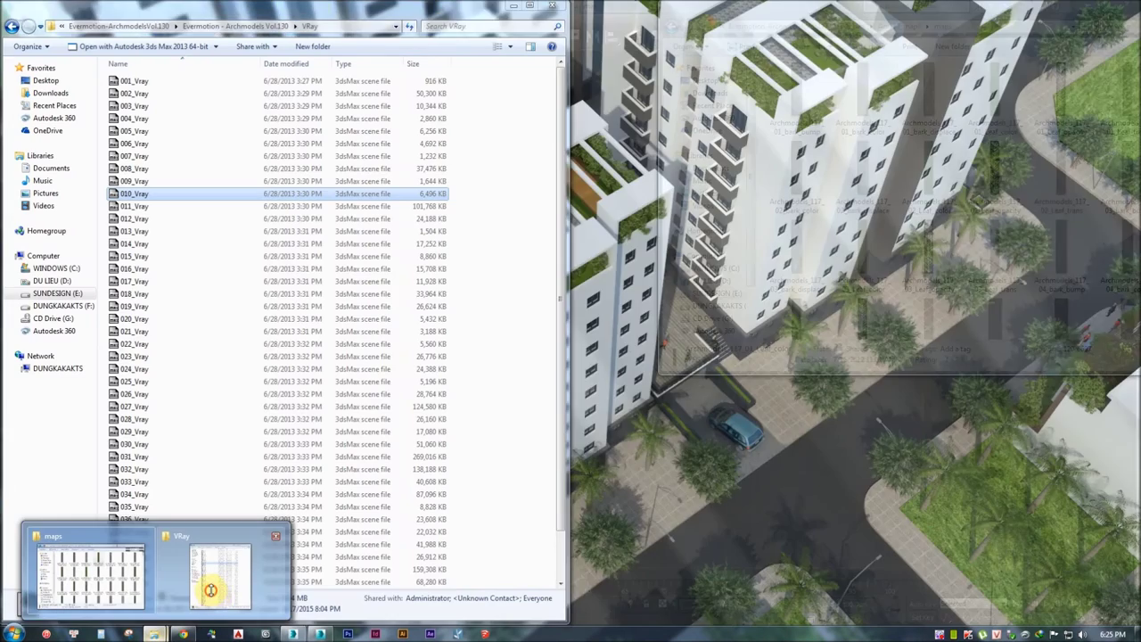
Go to Evermotion - Archmodels Vol.130 › Renders, maximize the window, and select preview 003
{"action": "mouse_move", "coordinate": [155, 634]}
{"action": "left_click", "coordinate": [214, 591]}
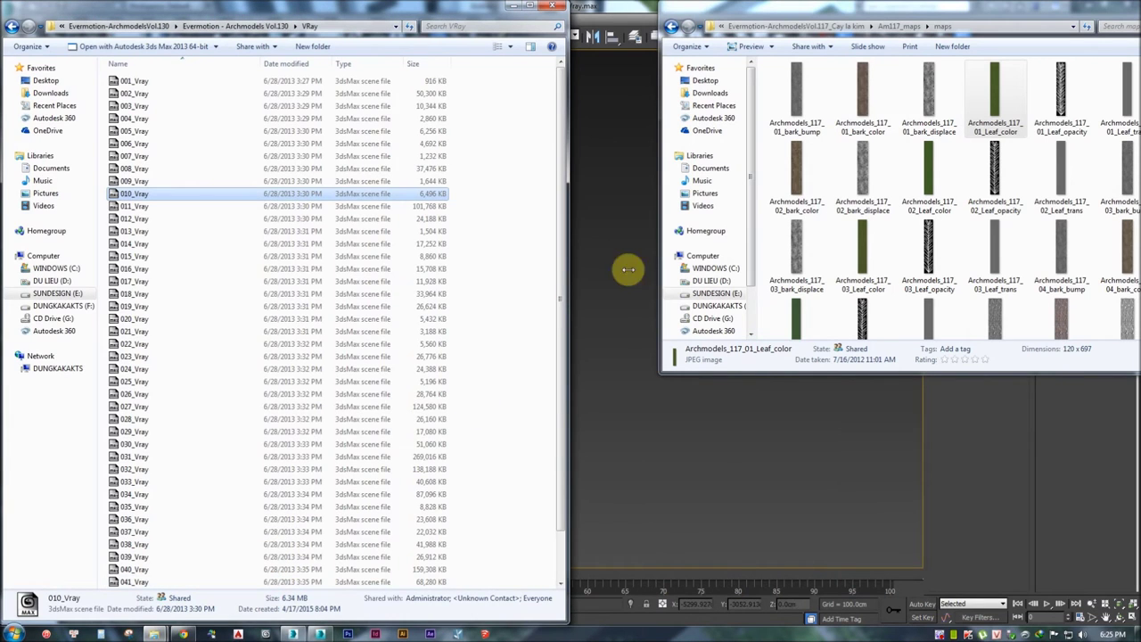
{"action": "left_click", "coordinate": [248, 30]}
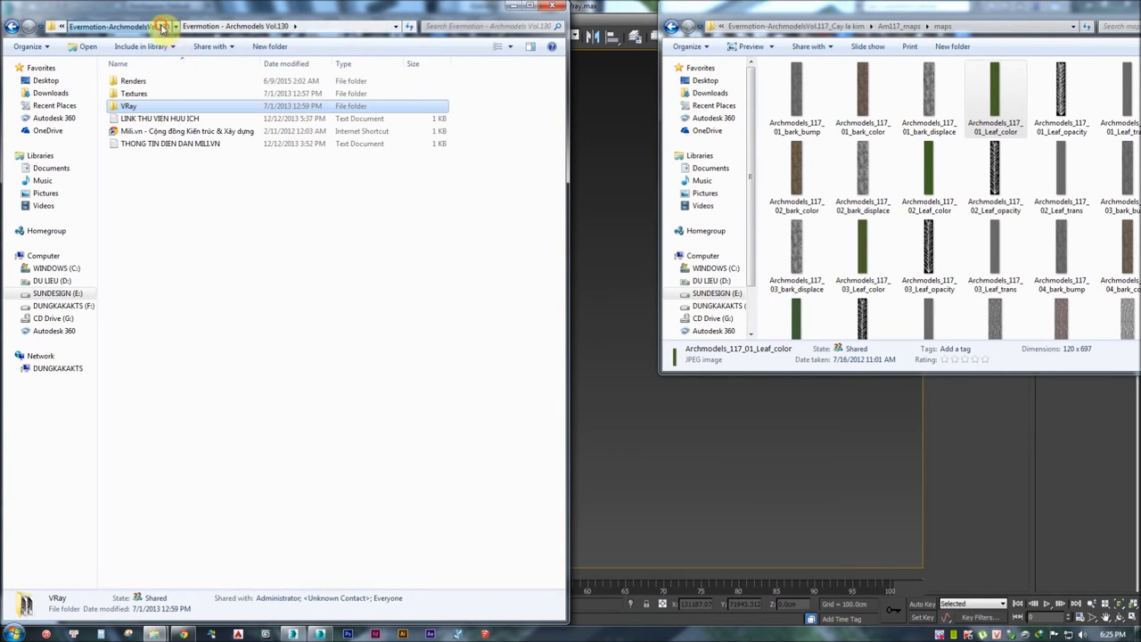
{"action": "left_click", "coordinate": [160, 27]}
{"action": "double_click", "coordinate": [191, 86]}
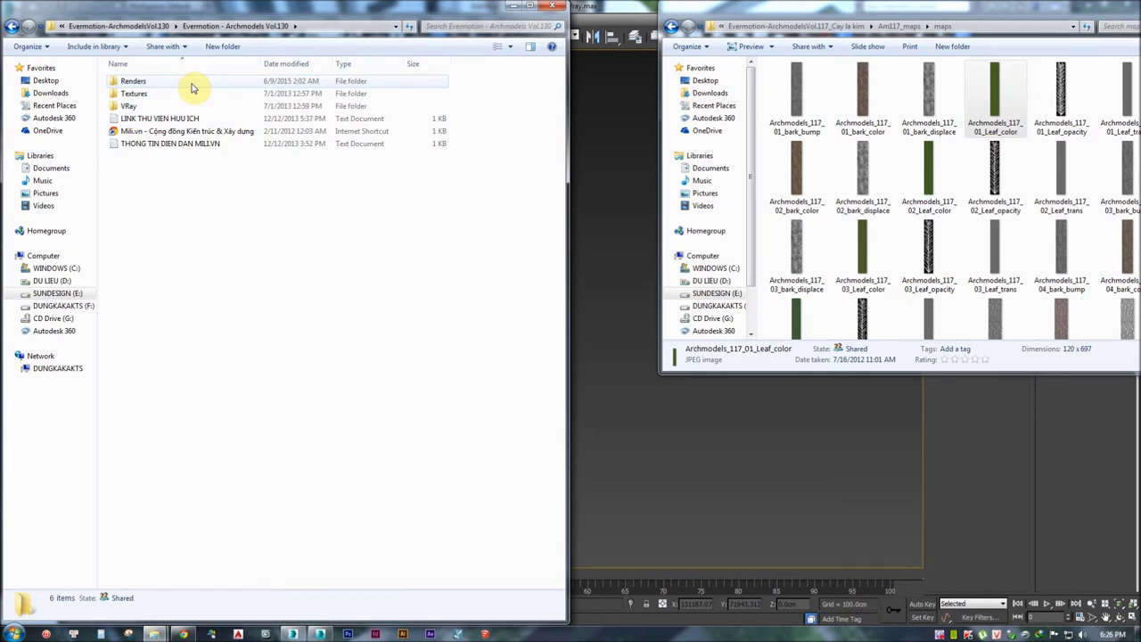
{"action": "double_click", "coordinate": [134, 81]}
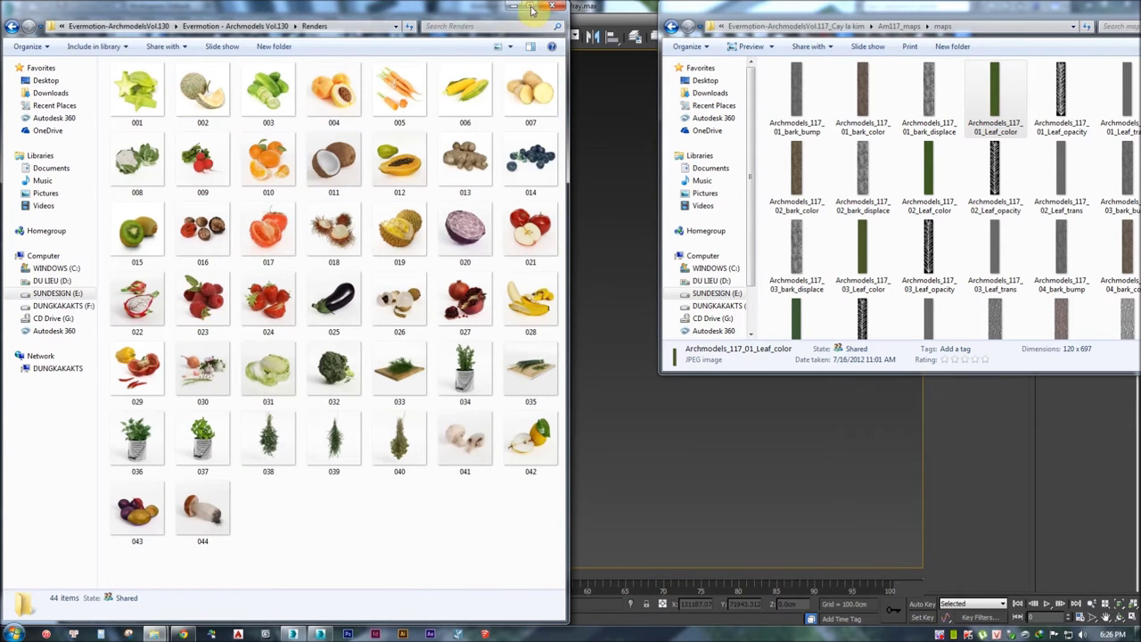
{"action": "left_click", "coordinate": [531, 6]}
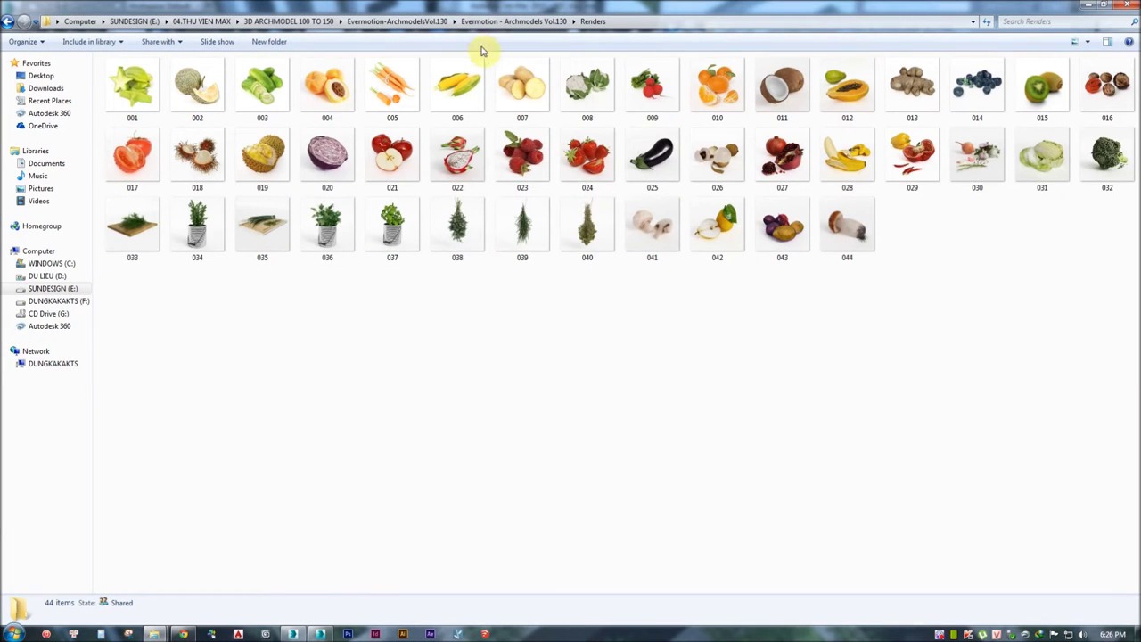
{"action": "left_click", "coordinate": [438, 323]}
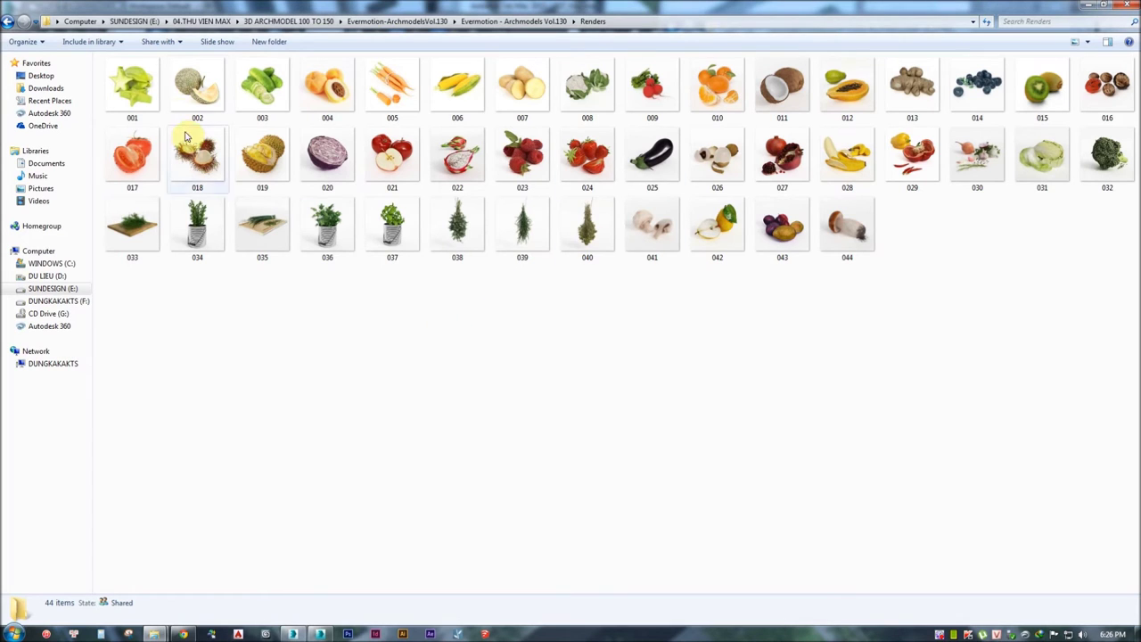
{"action": "left_click", "coordinate": [132, 87]}
{"action": "left_click", "coordinate": [269, 89]}
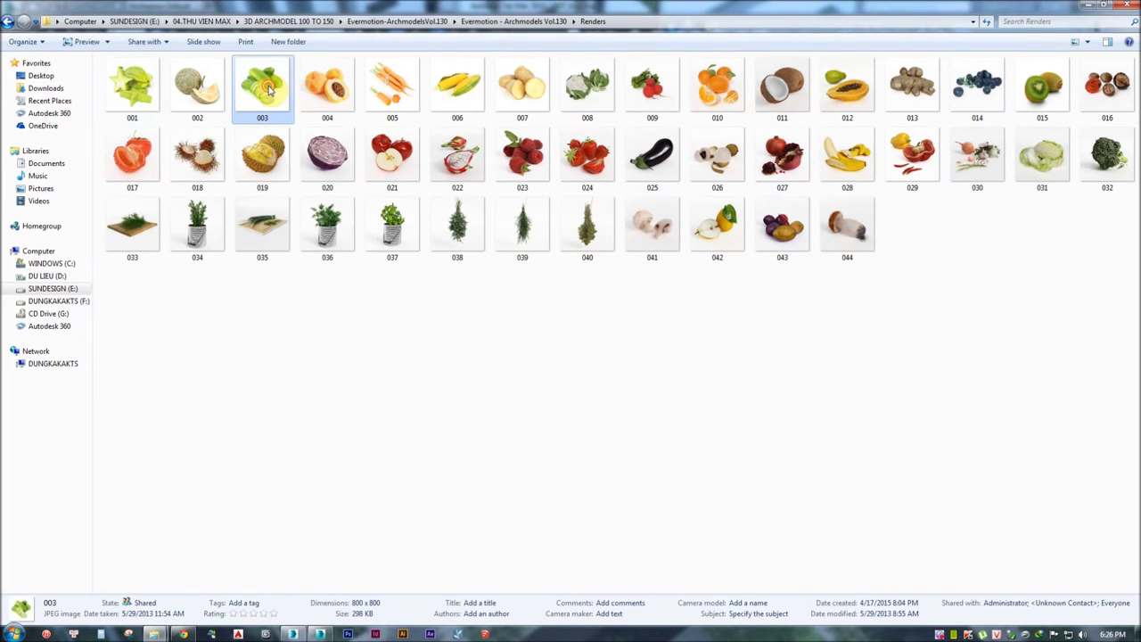
Step through the fruit previews from image 003, then view image 010 of the tangerines
{"action": "double_click", "coordinate": [269, 89]}
{"action": "key", "text": "Right"}
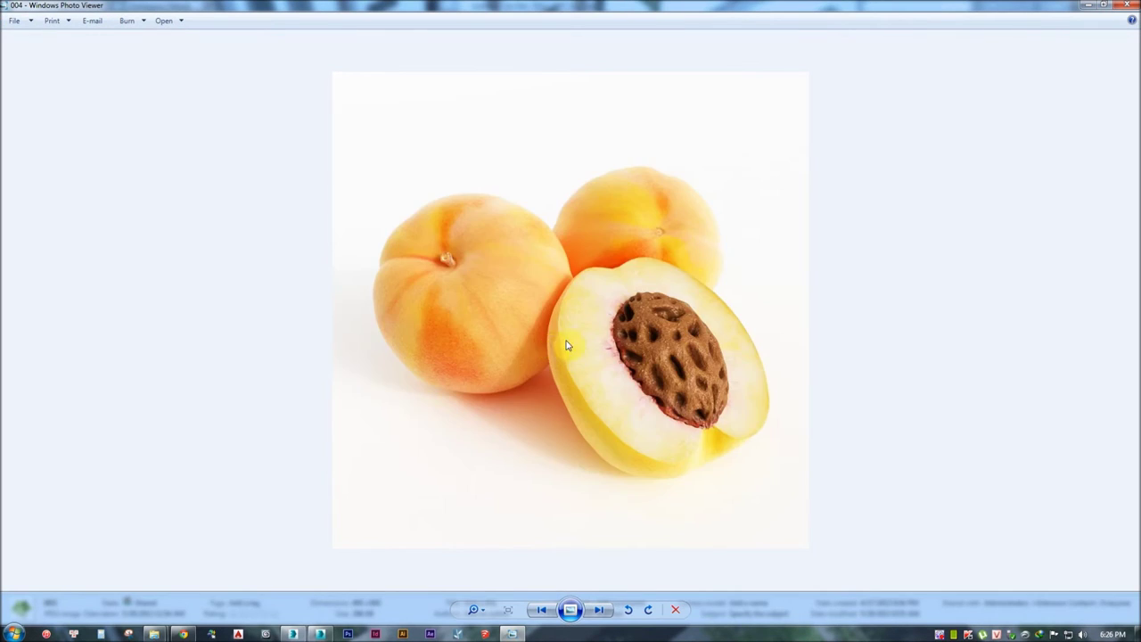
{"action": "key", "text": "Right"}
{"action": "key", "text": "Right"}
{"action": "key", "text": "Right"}
{"action": "key", "text": "Right"}
{"action": "key", "text": "Right"}
{"action": "key", "text": "Right"}
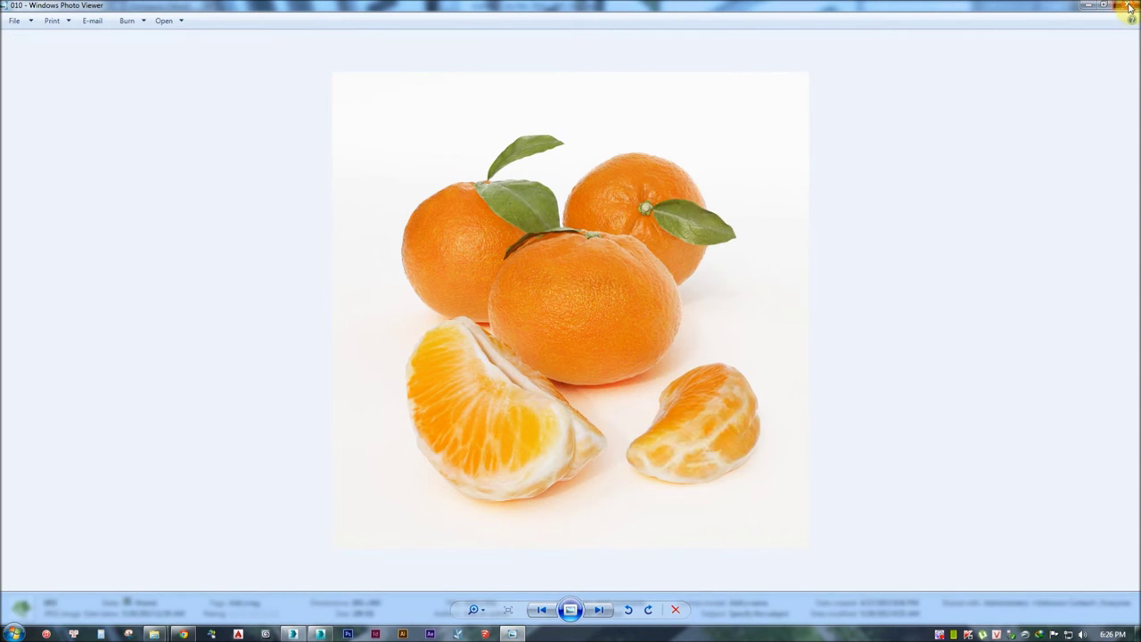
{"action": "left_click", "coordinate": [1130, 7]}
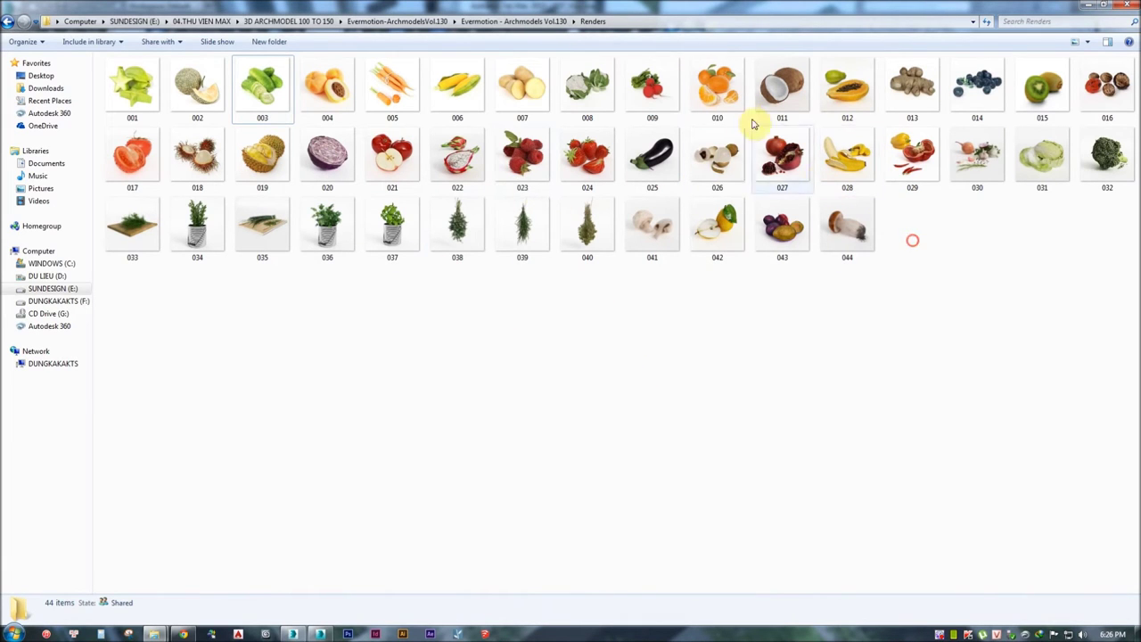
{"action": "left_click", "coordinate": [733, 94]}
{"action": "double_click", "coordinate": [739, 98]}
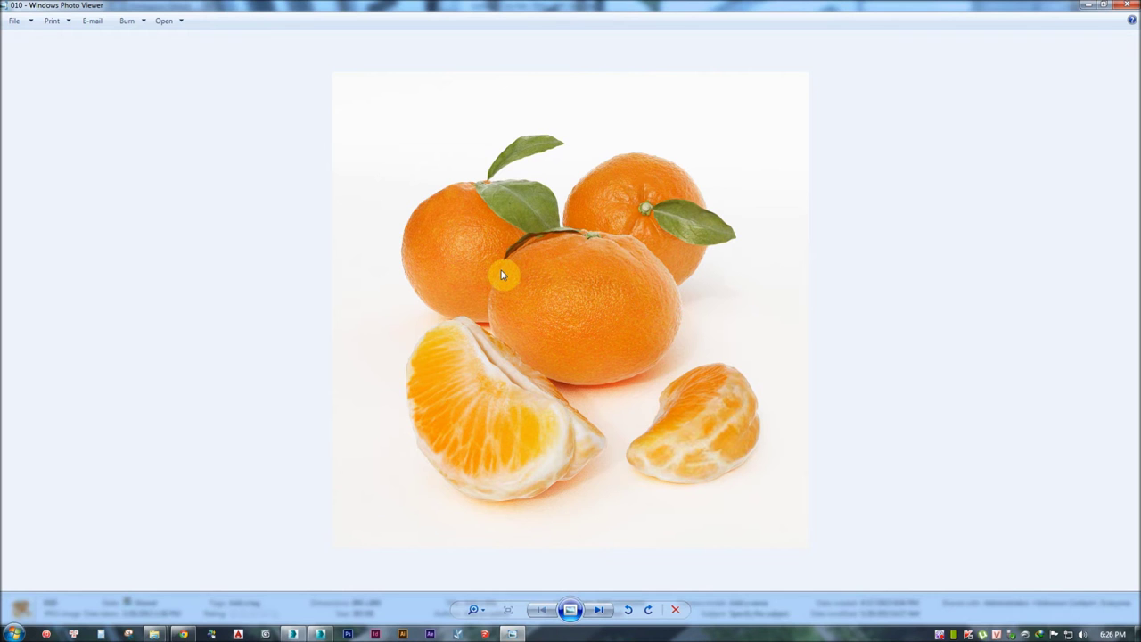
{"action": "left_click", "coordinate": [1126, 6]}
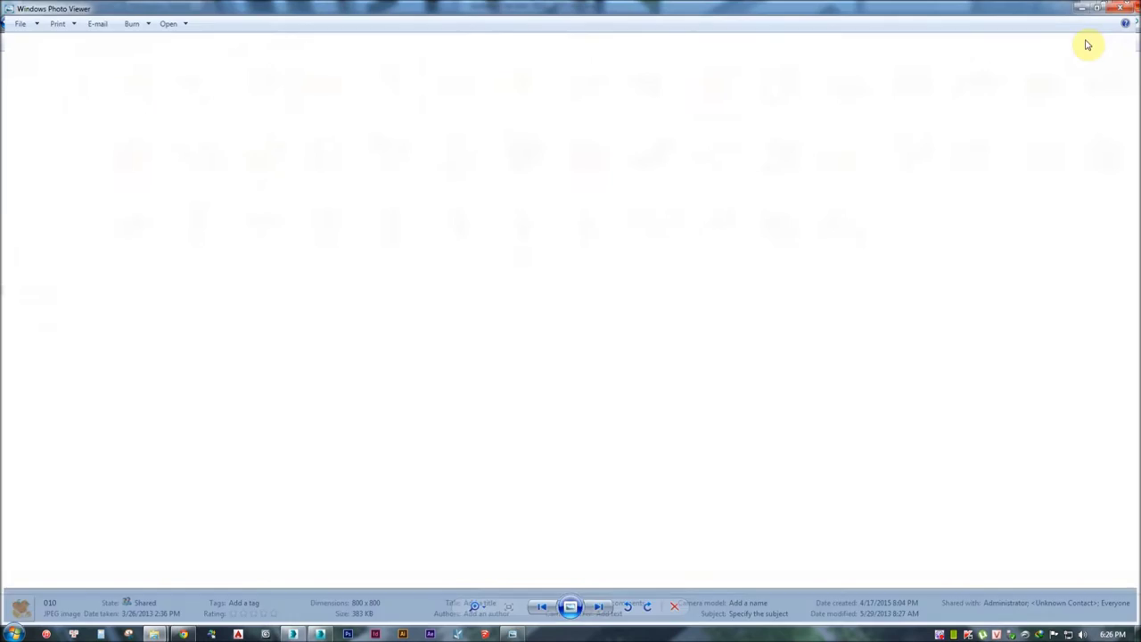
Dock Explorer on the right and merge 010_Vray from the VRay folder into the scene
{"action": "left_click_drag", "start_coordinate": [747, 7], "coordinate": [1137, 156]}
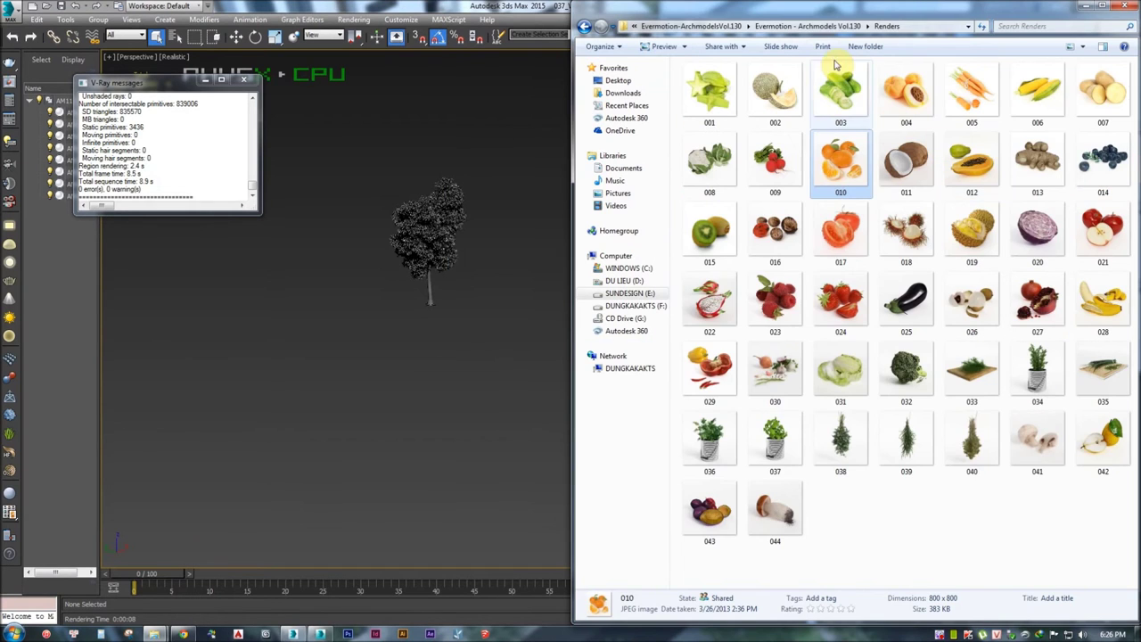
{"action": "left_click", "coordinate": [827, 25]}
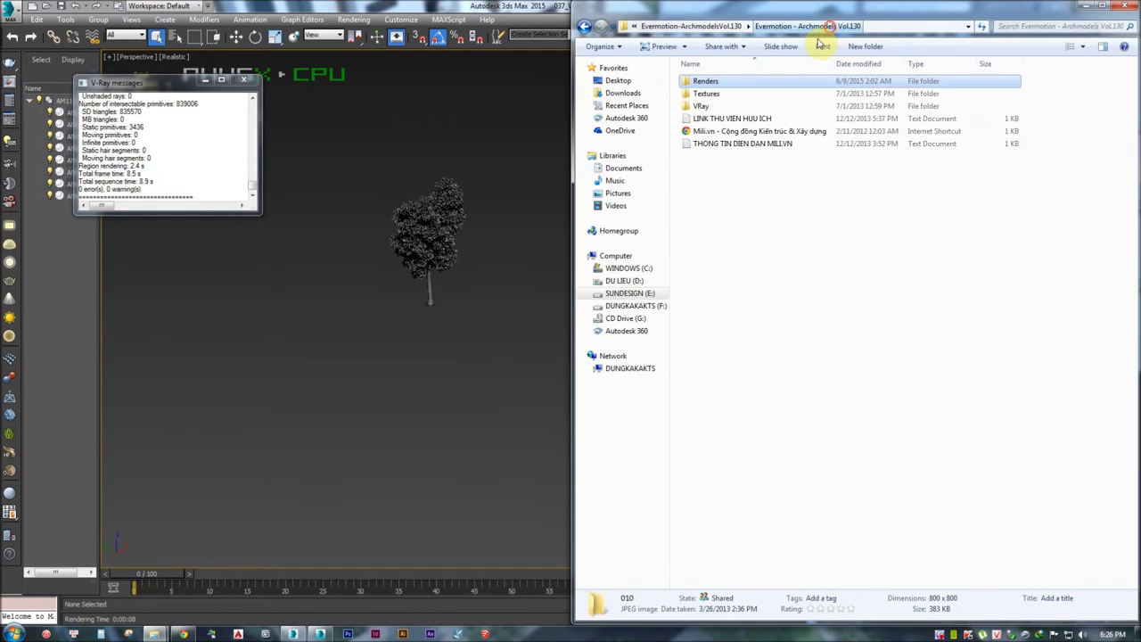
{"action": "double_click", "coordinate": [702, 106]}
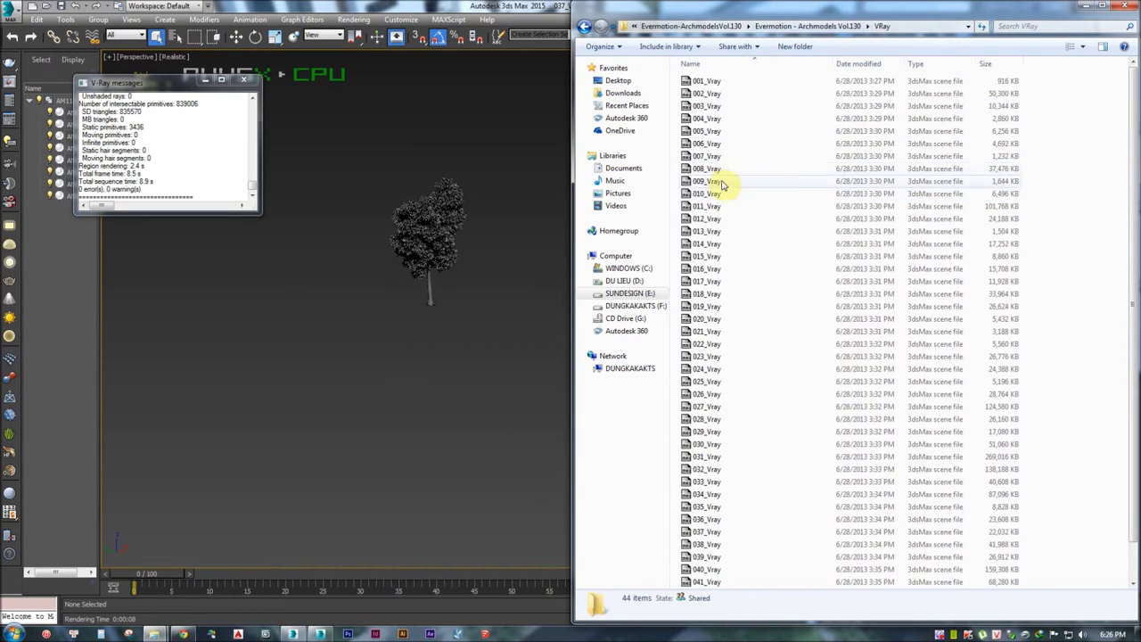
{"action": "left_click", "coordinate": [708, 196]}
{"action": "left_click_drag", "start_coordinate": [709, 196], "coordinate": [389, 385]}
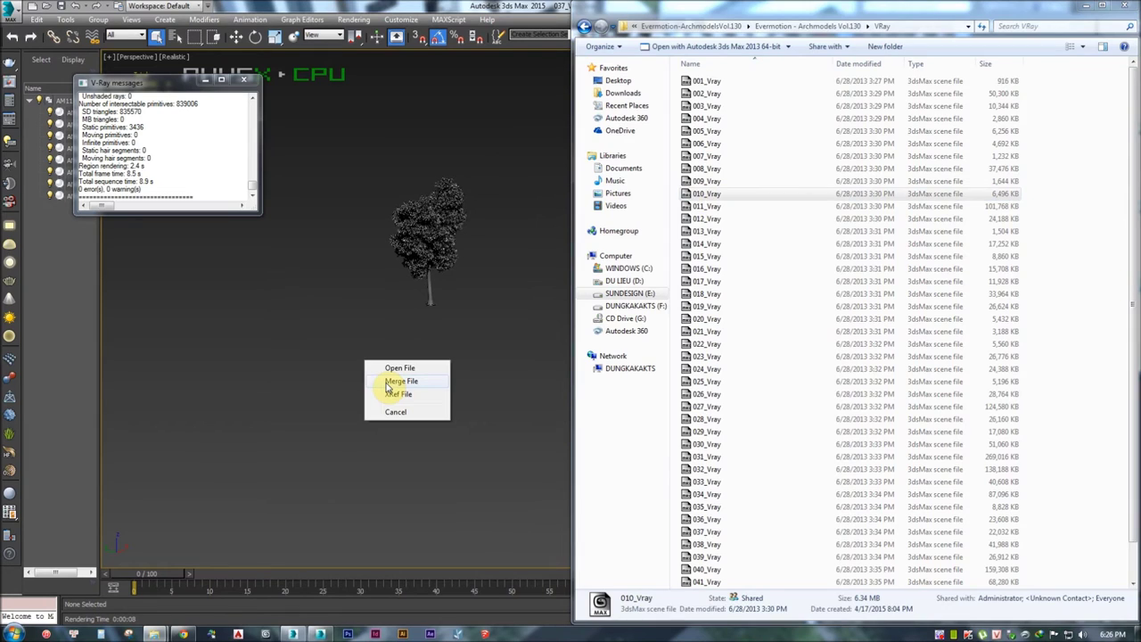
{"action": "left_click", "coordinate": [389, 381]}
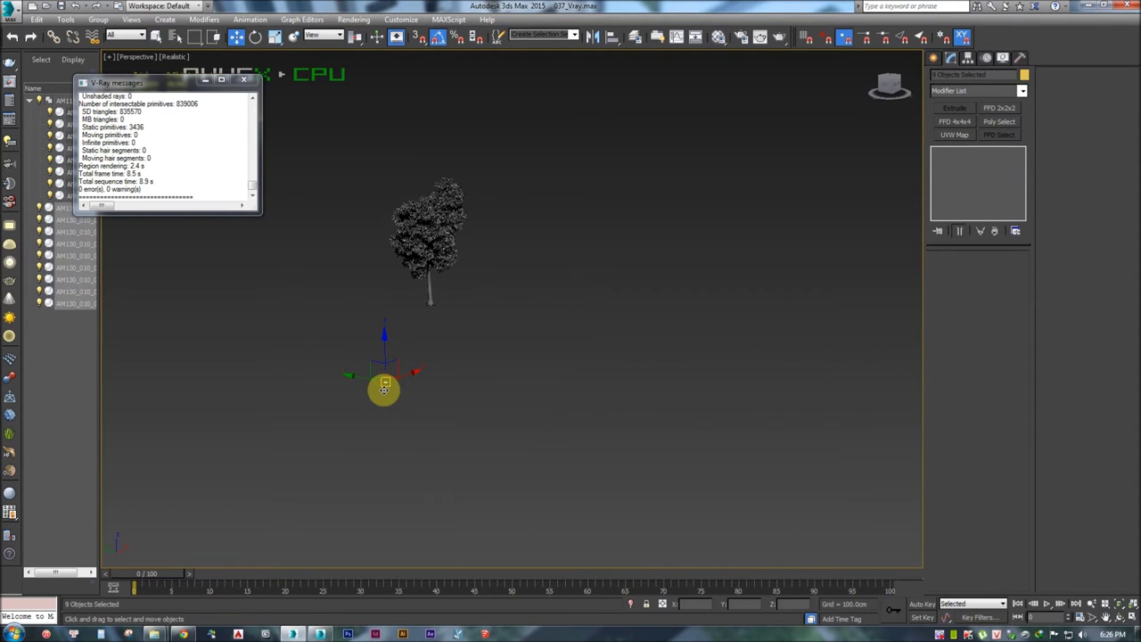
Zoom and orbit to frame the merged tangerines, then start a test render
{"action": "key", "text": "z"}
{"action": "middle_click_drag", "start_coordinate": [375, 377], "coordinate": [640, 397], "text": "alt"}
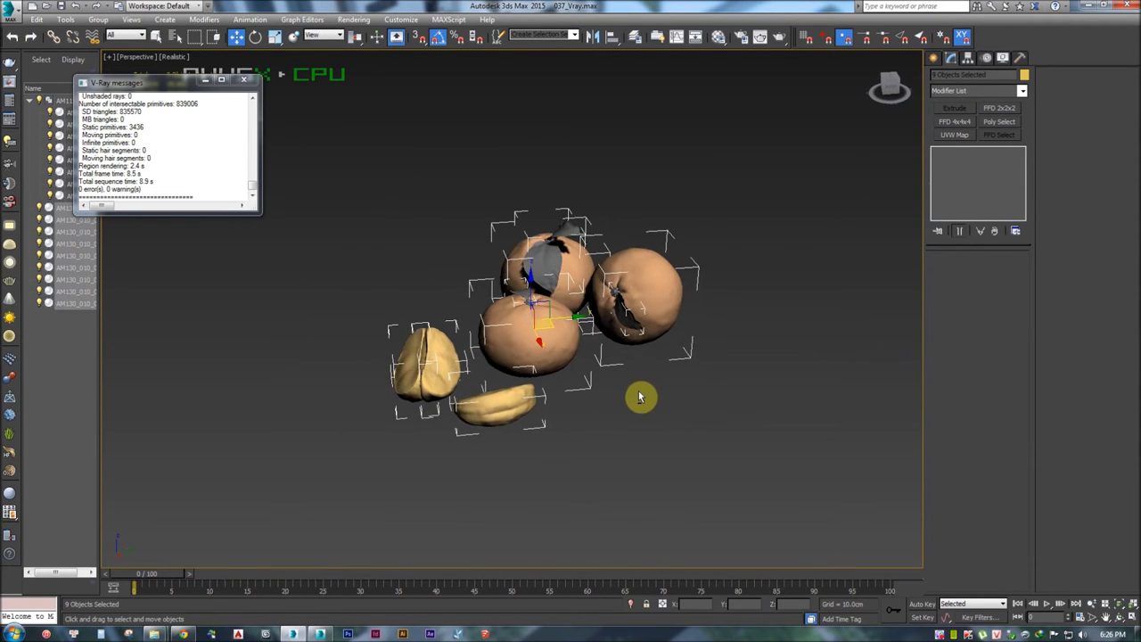
{"action": "left_click", "coordinate": [641, 397]}
{"action": "scroll", "coordinate": [562, 406], "scroll_direction": "up", "scroll_amount": 5}
{"action": "key", "text": "shift+q"}
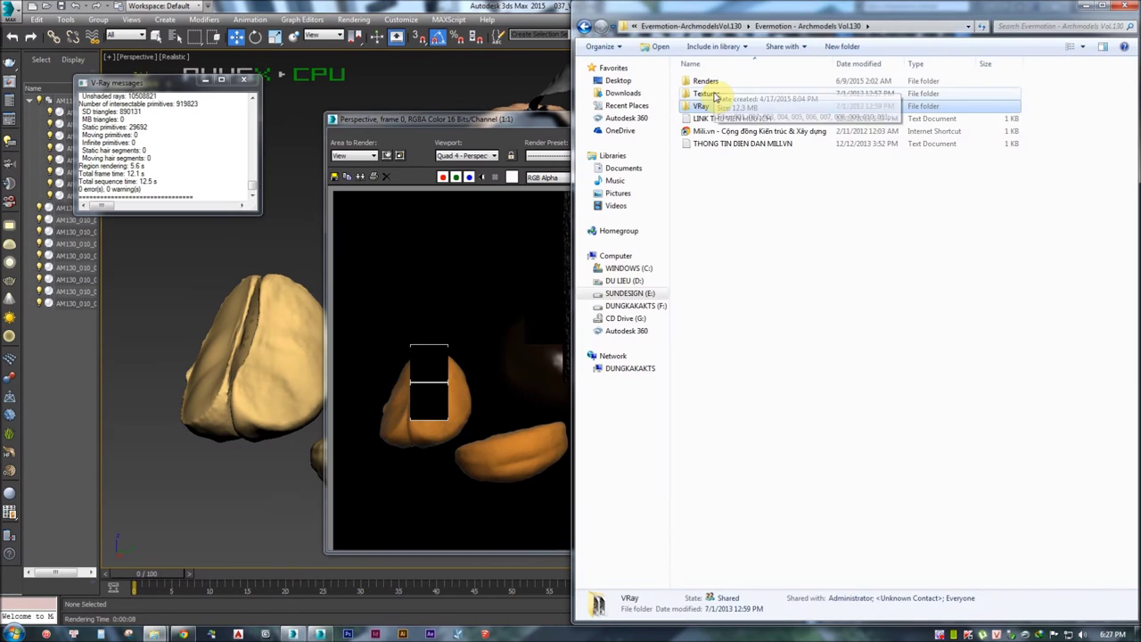
Copy the Vol.130 Textures folder path from Explorer's address bar, then close the finished render
{"action": "double_click", "coordinate": [724, 84]}
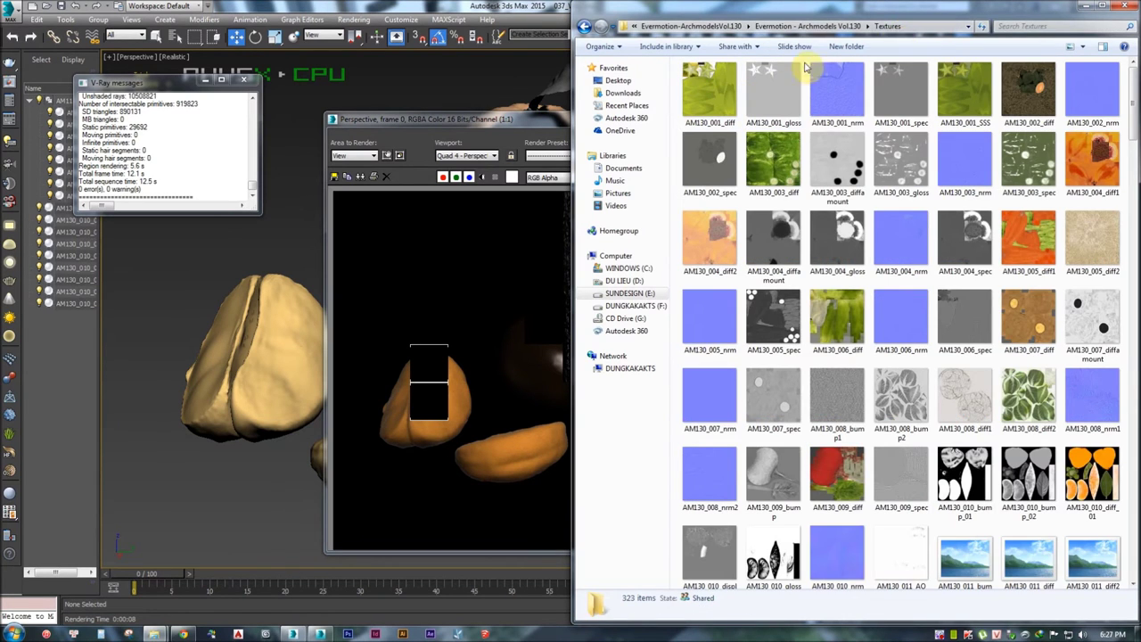
{"action": "left_click", "coordinate": [805, 25]}
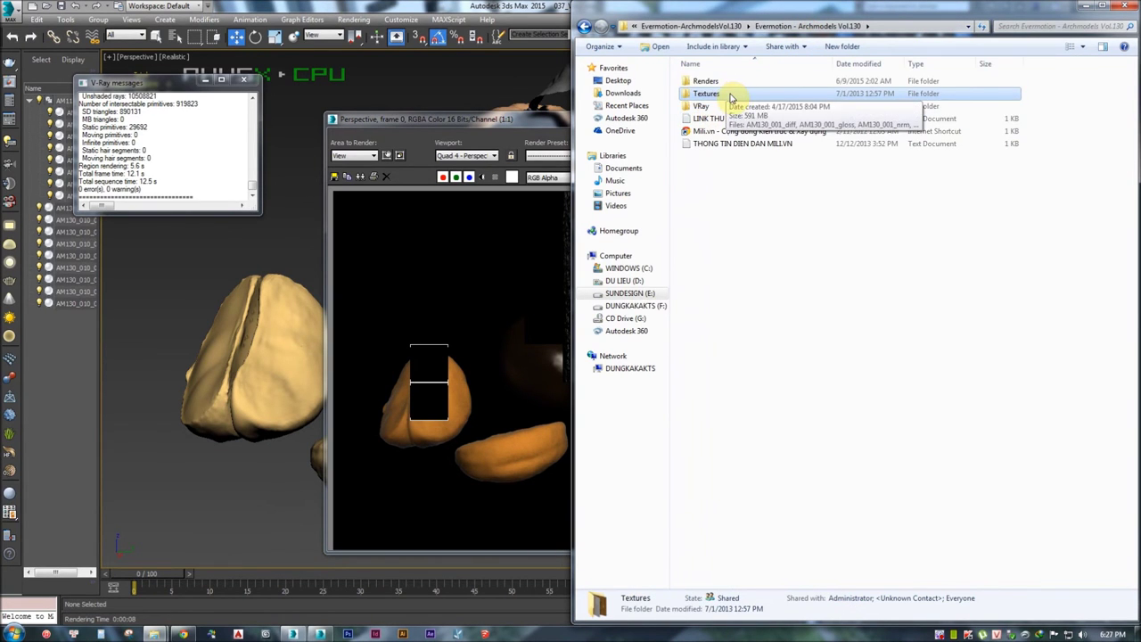
{"action": "double_click", "coordinate": [732, 95]}
{"action": "left_click", "coordinate": [914, 26]}
{"action": "right_click", "coordinate": [917, 27]}
{"action": "left_click", "coordinate": [941, 68]}
{"action": "left_click", "coordinate": [533, 118]}
{"action": "left_click", "coordinate": [803, 118]}
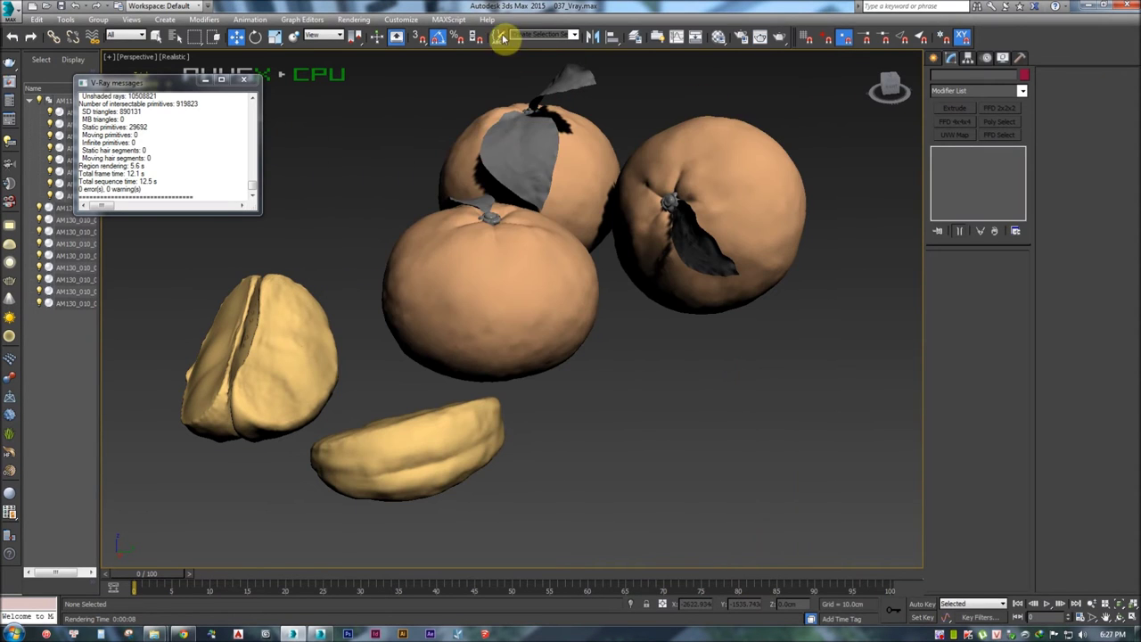
Add the Vol.130 Textures folder to External Files in Configure User Paths, then re-render
{"action": "left_click", "coordinate": [410, 20]}
{"action": "left_click", "coordinate": [428, 146]}
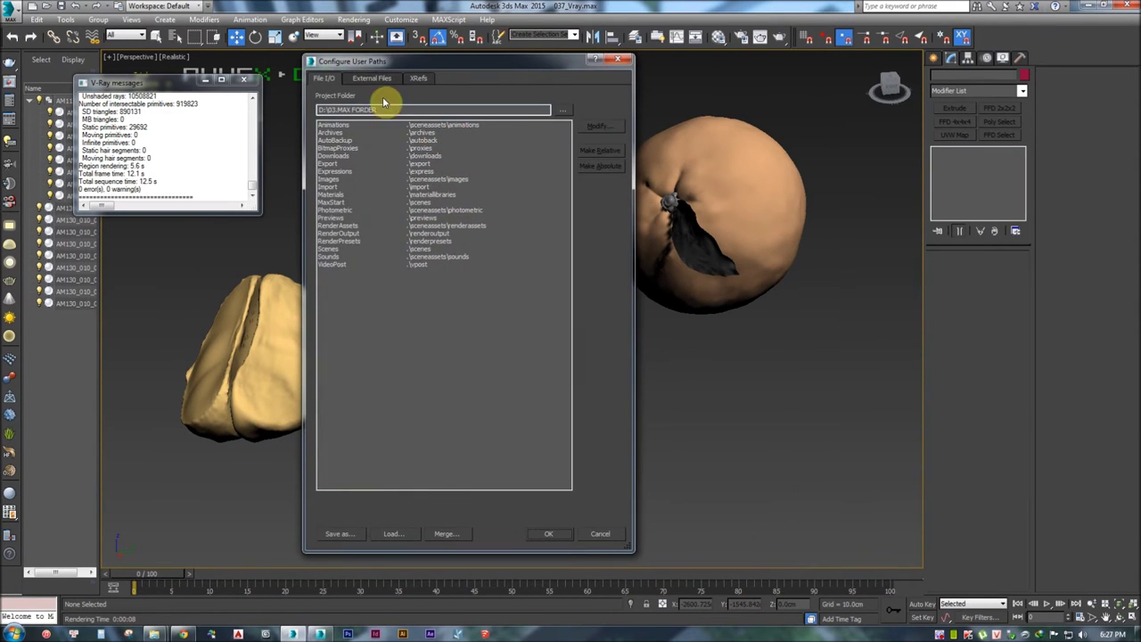
{"action": "left_click", "coordinate": [371, 79]}
{"action": "left_click", "coordinate": [594, 137]}
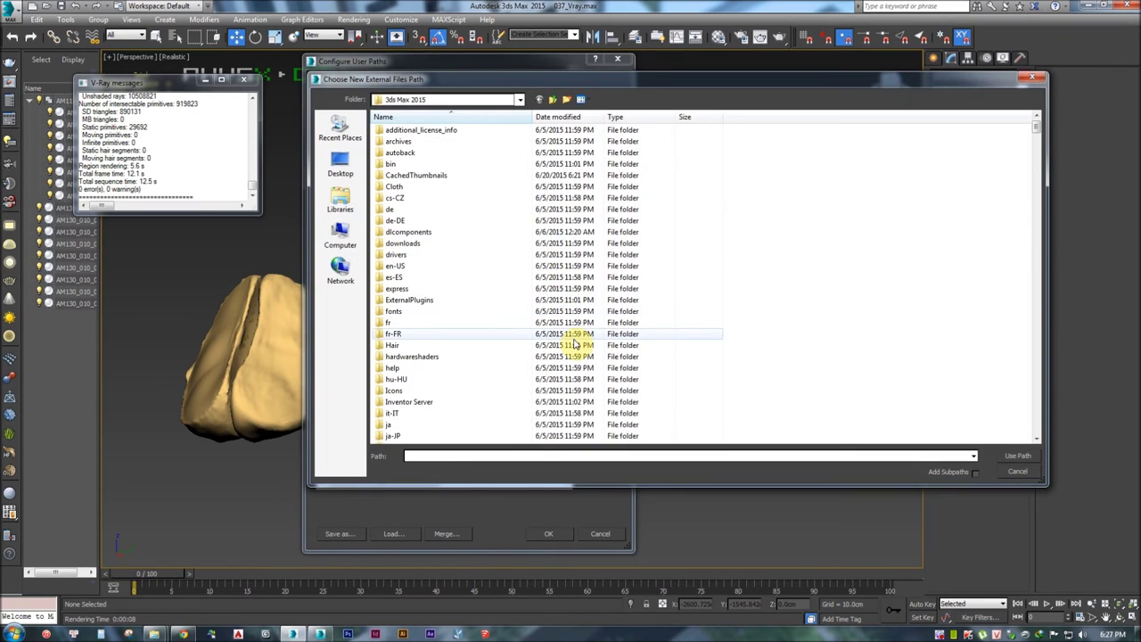
{"action": "left_click", "coordinate": [1013, 459]}
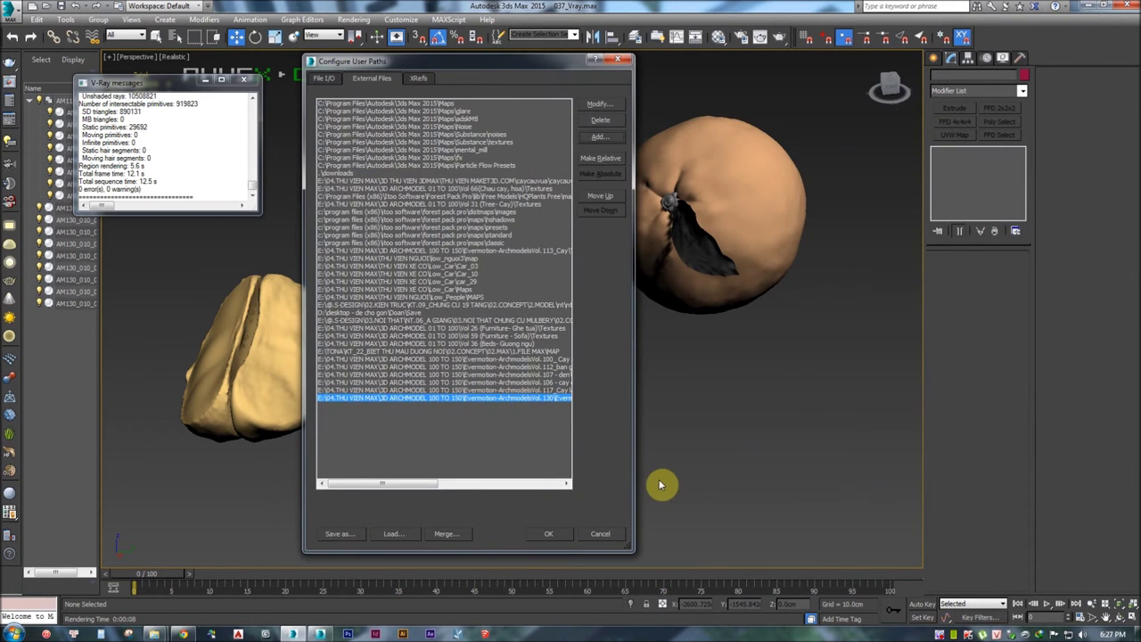
{"action": "left_click", "coordinate": [557, 533]}
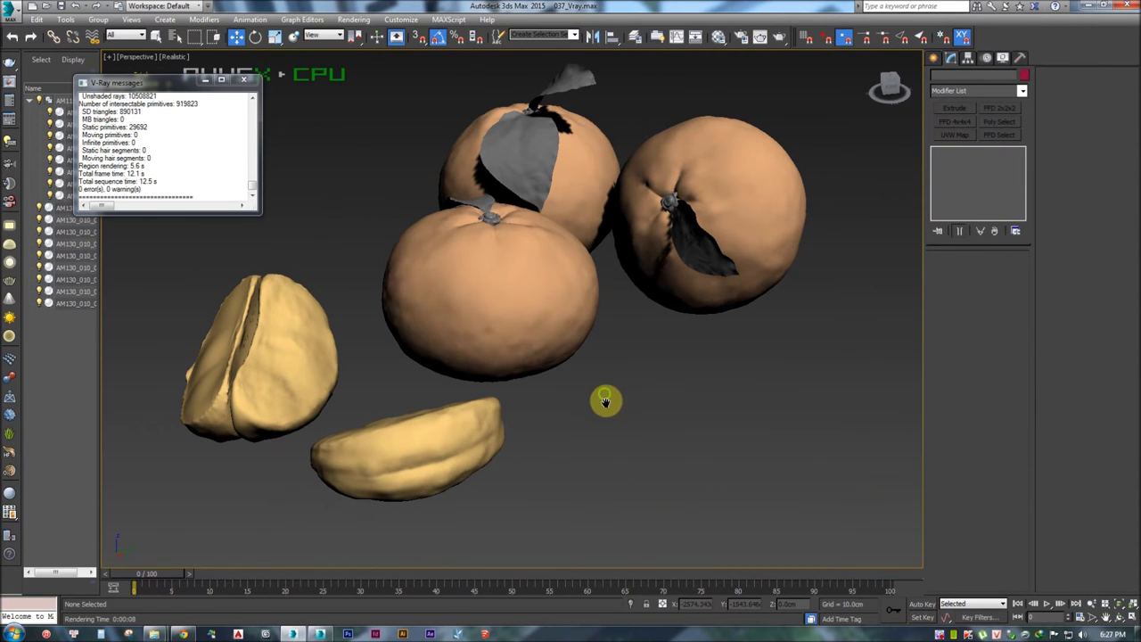
{"action": "scroll", "coordinate": [605, 401], "scroll_direction": "down", "scroll_amount": 3}
{"action": "key", "text": "shift+q"}
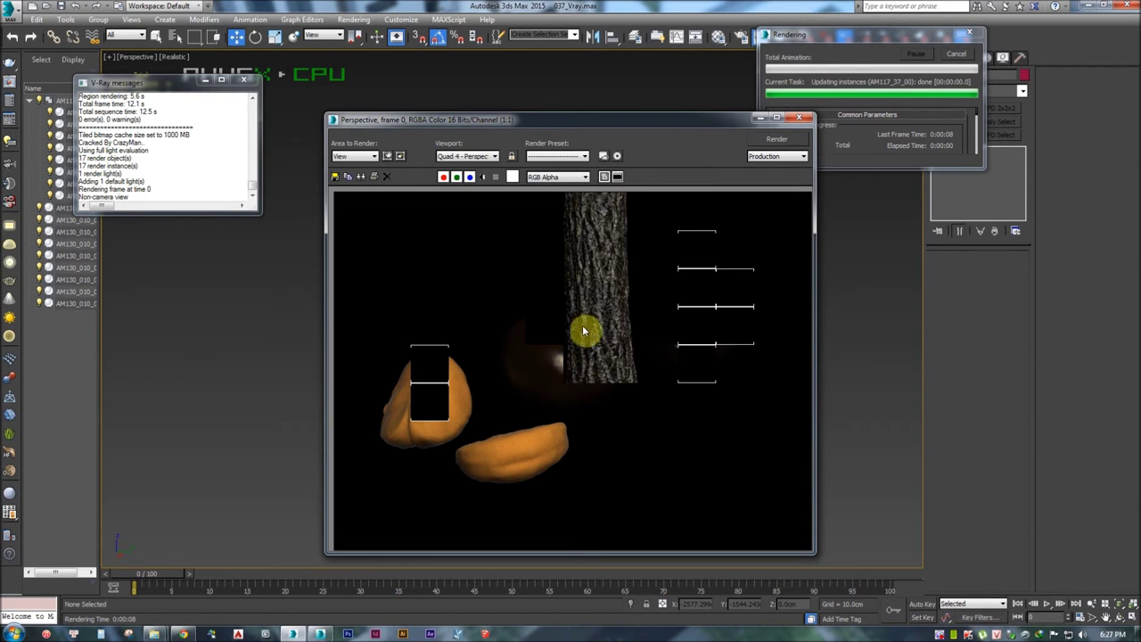
Zoom in on the textured tangerine render in the frame buffer, close it, and orbit the view
{"action": "left_click_drag", "start_coordinate": [580, 125], "coordinate": [592, 86]}
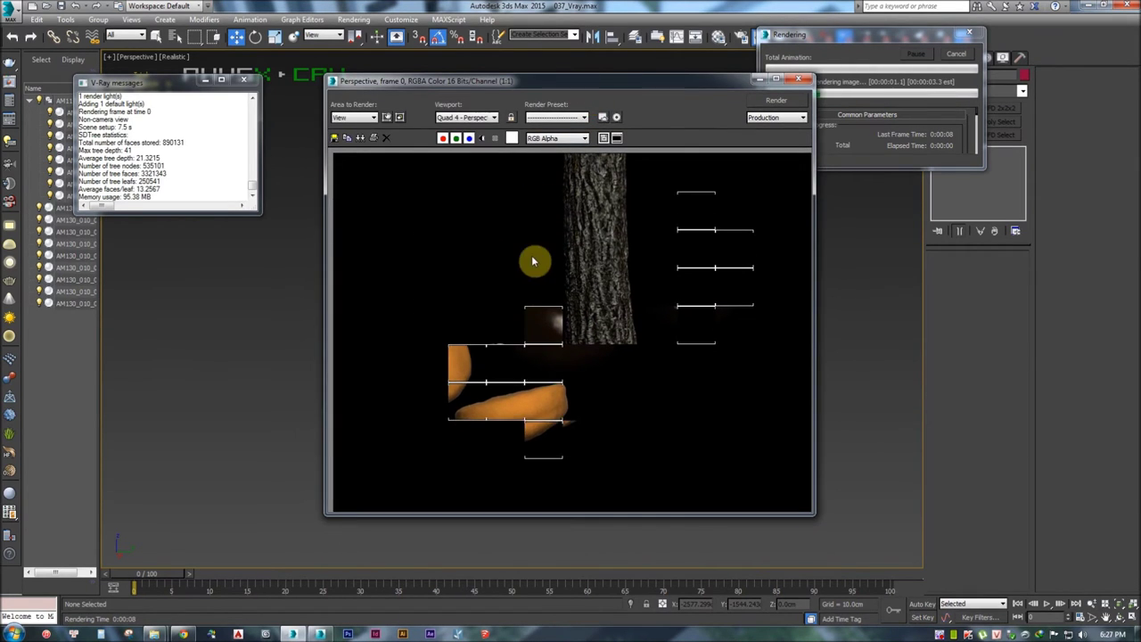
{"action": "scroll", "coordinate": [517, 386], "scroll_direction": "up", "scroll_amount": 1}
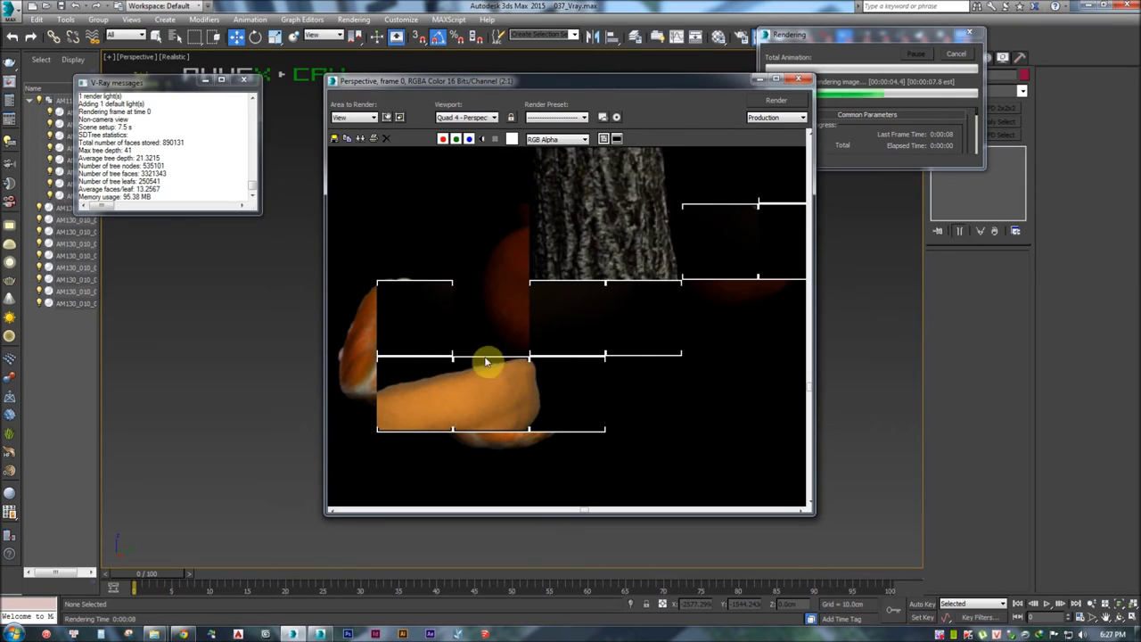
{"action": "scroll", "coordinate": [535, 375], "scroll_direction": "down", "scroll_amount": 1}
{"action": "scroll", "coordinate": [539, 393], "scroll_direction": "up", "scroll_amount": 1}
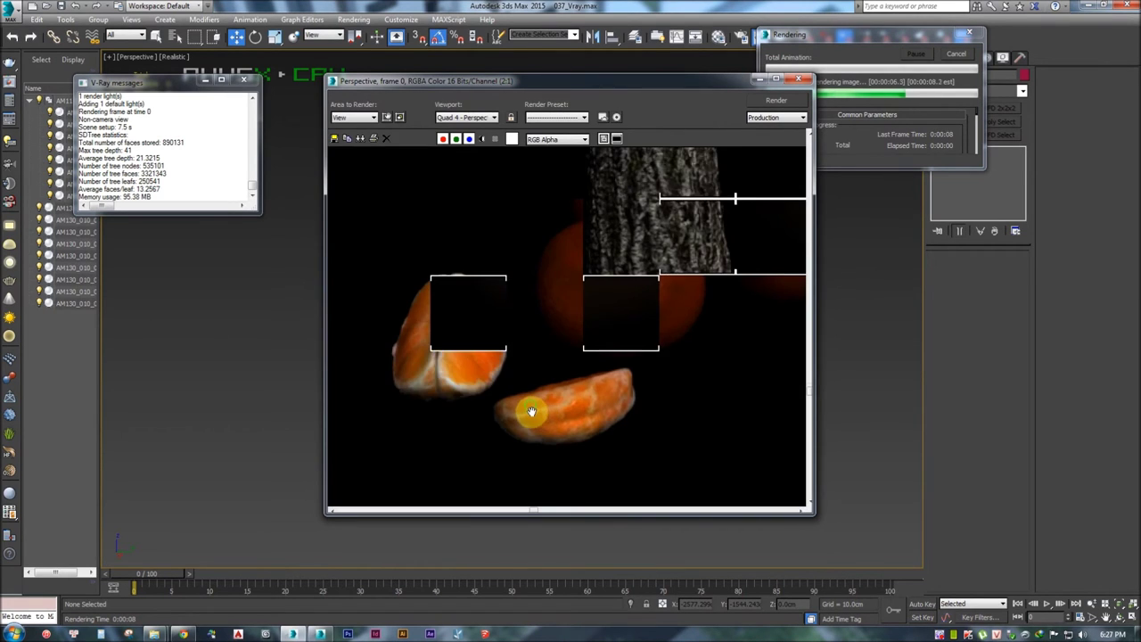
{"action": "scroll", "coordinate": [526, 409], "scroll_direction": "down", "scroll_amount": 1}
{"action": "scroll", "coordinate": [522, 366], "scroll_direction": "up", "scroll_amount": 1}
{"action": "scroll", "coordinate": [557, 361], "scroll_direction": "down", "scroll_amount": 1}
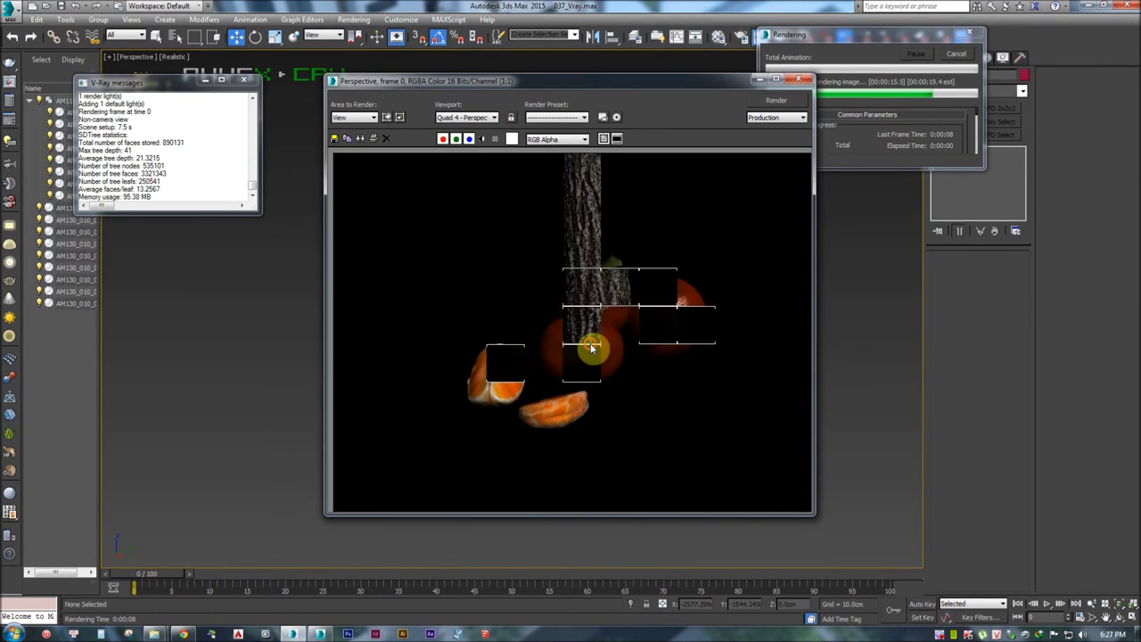
{"action": "left_click", "coordinate": [809, 84]}
{"action": "middle_click_drag", "start_coordinate": [675, 235], "coordinate": [586, 255], "text": "alt"}
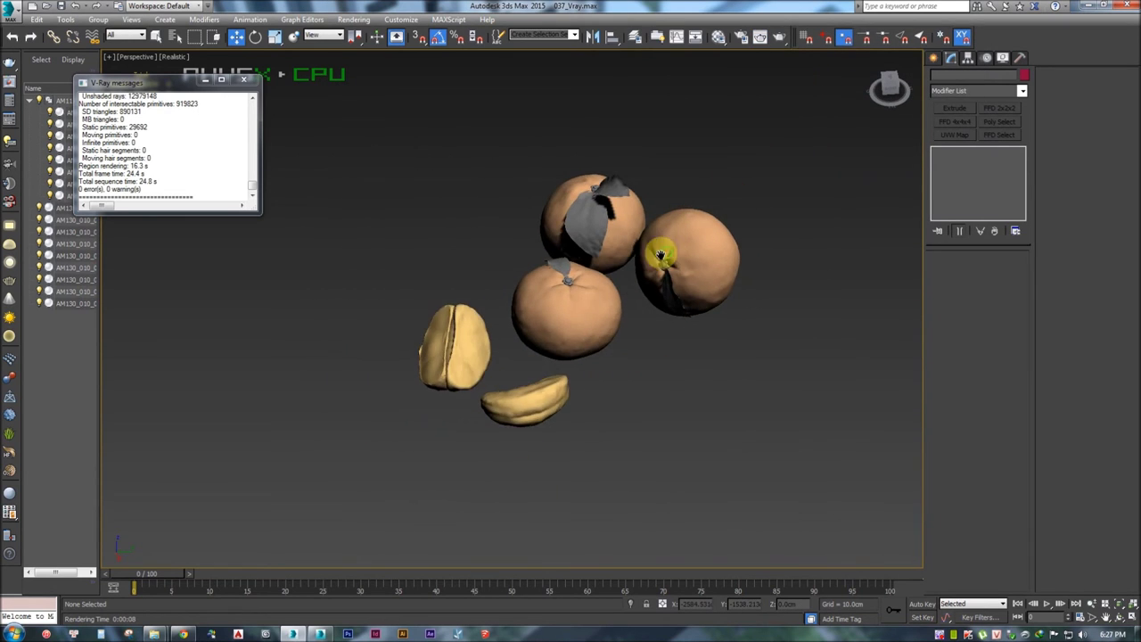
{"action": "key", "text": "alt+Tab"}
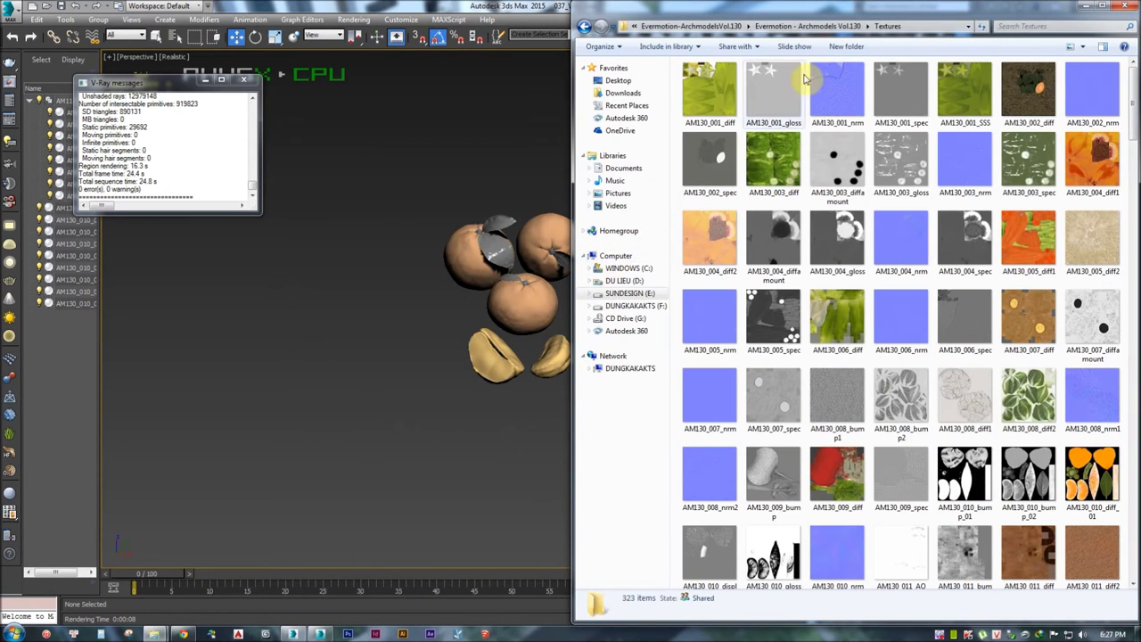
Open the Vol.130 VRay folder and select the 029_Vray scene file
{"action": "left_click", "coordinate": [807, 26]}
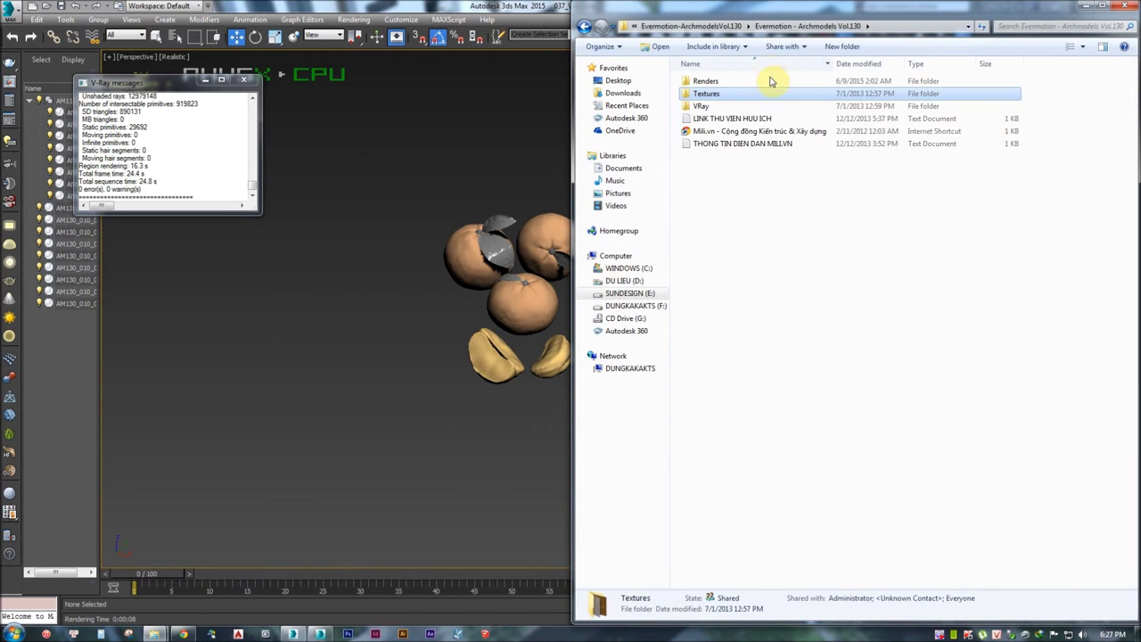
{"action": "double_click", "coordinate": [734, 106]}
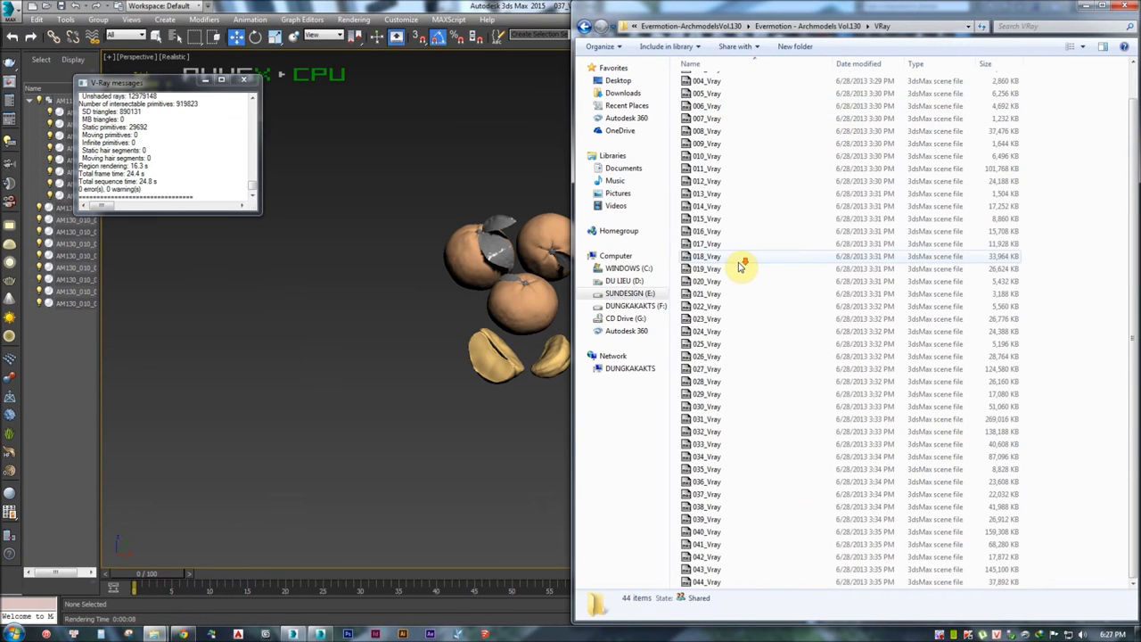
{"action": "left_click", "coordinate": [807, 26]}
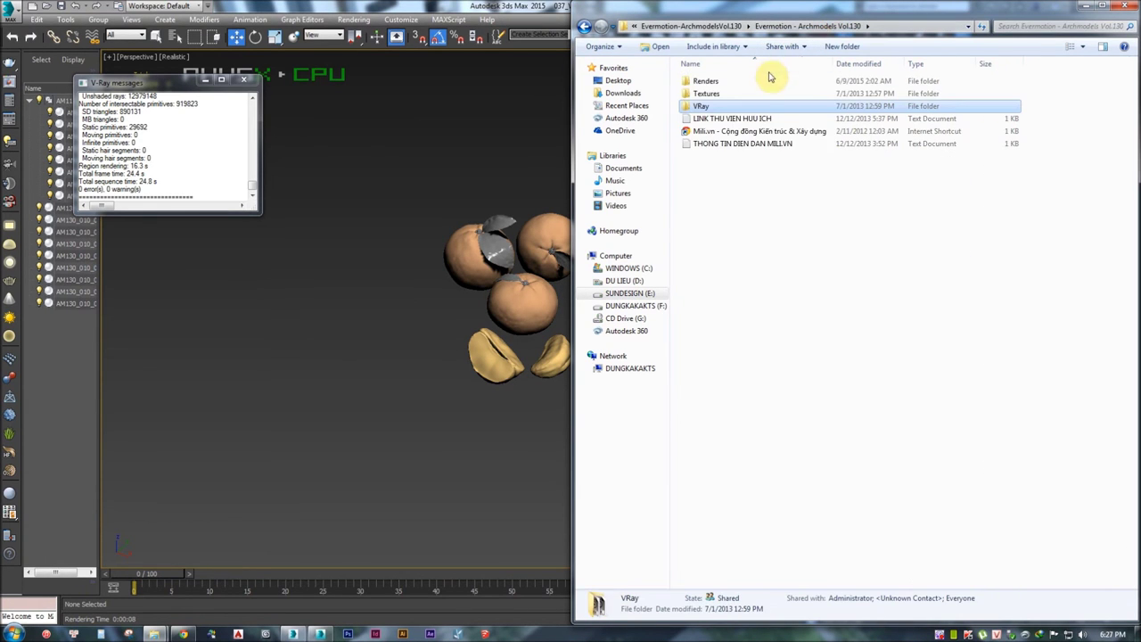
{"action": "double_click", "coordinate": [705, 106]}
{"action": "scroll", "coordinate": [713, 223], "scroll_direction": "down", "scroll_amount": 1}
{"action": "left_click", "coordinate": [719, 393]}
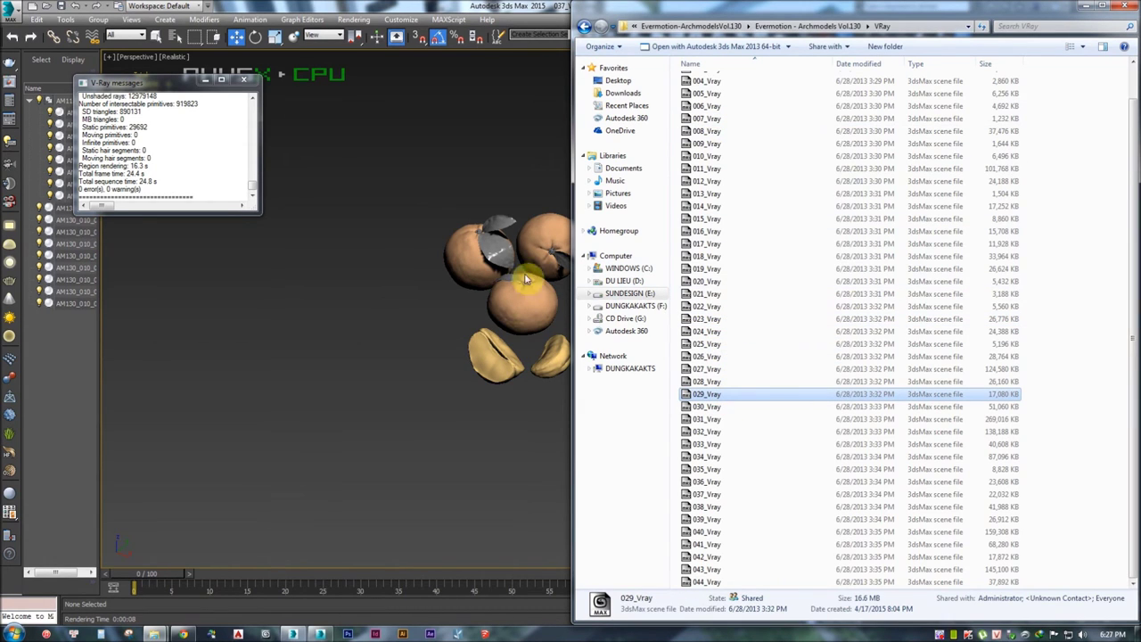
Go up to the Evermotion-ArchmodelsVol.130 folder in Explorer
{"action": "middle_click_drag", "start_coordinate": [528, 267], "coordinate": [485, 268]}
{"action": "key", "text": "alt+Tab"}
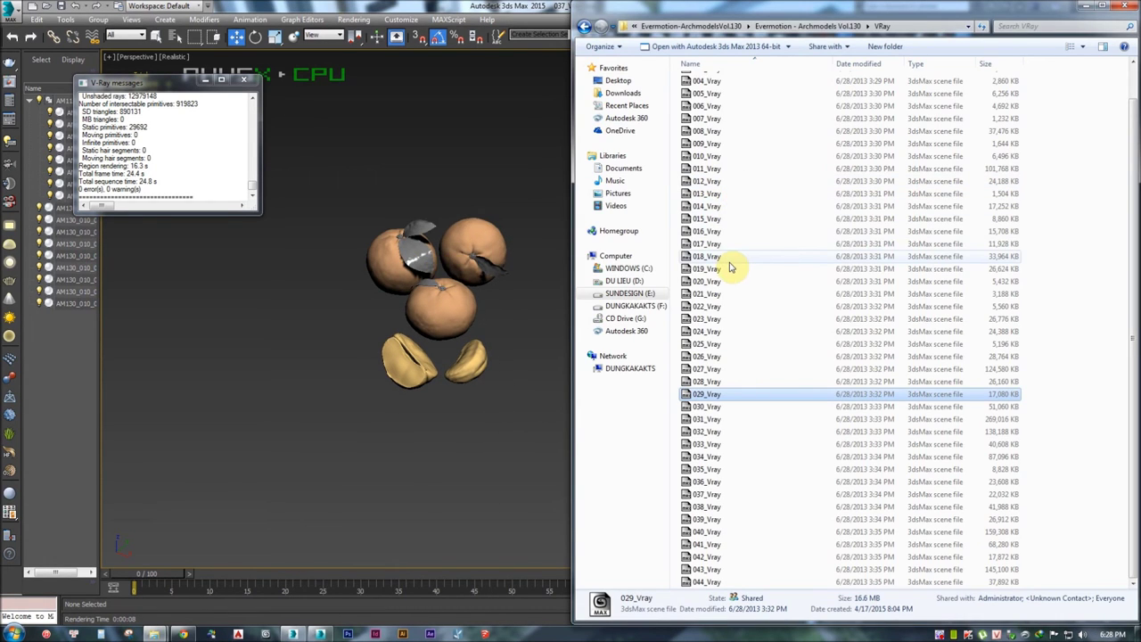
{"action": "left_click", "coordinate": [733, 26]}
{"action": "key", "text": "alt+Tab"}
{"action": "key", "text": "alt+Tab"}
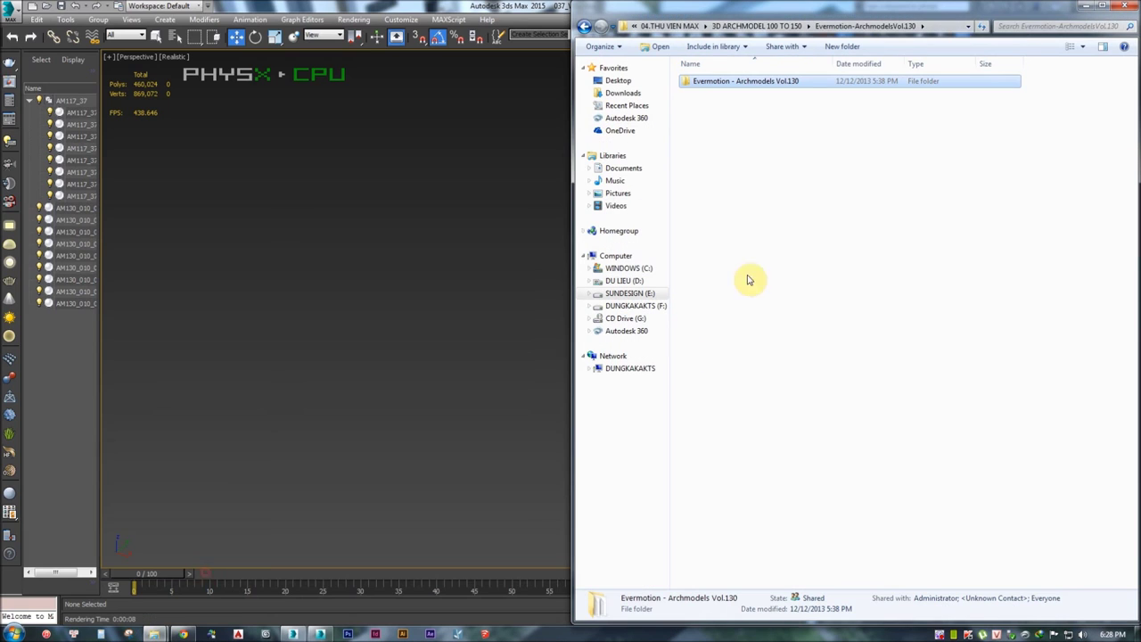
From 04.THU VIEN MAX, open 3D ARCHMODEL 01 TO 100 > Vol 34 > TEXTURES in a maximized window
{"action": "left_click", "coordinate": [751, 26]}
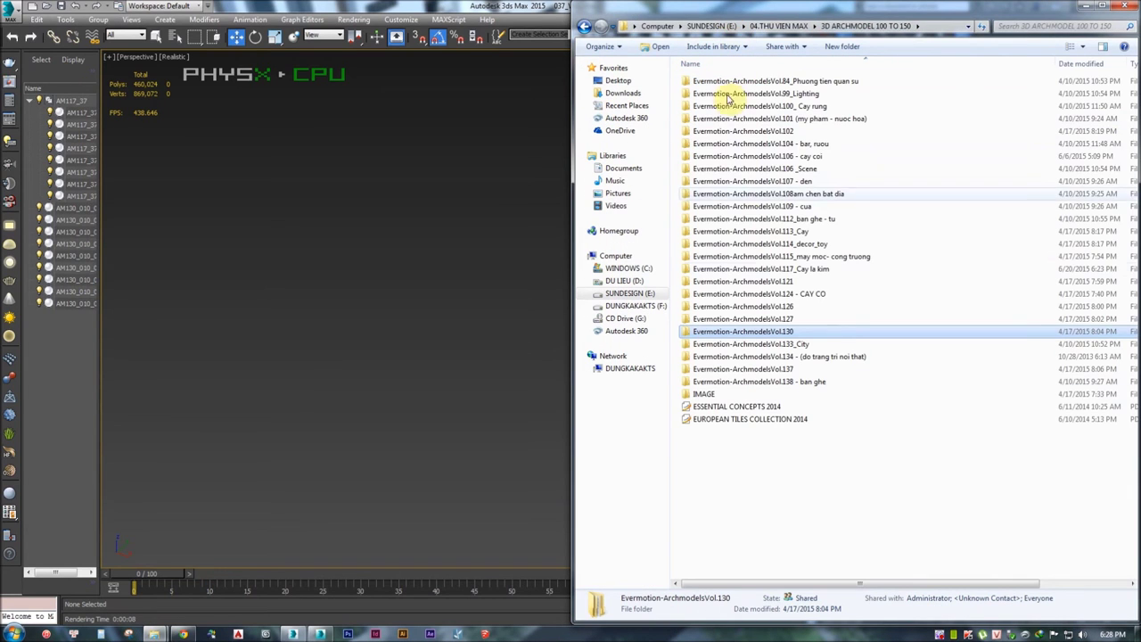
{"action": "left_click", "coordinate": [763, 25]}
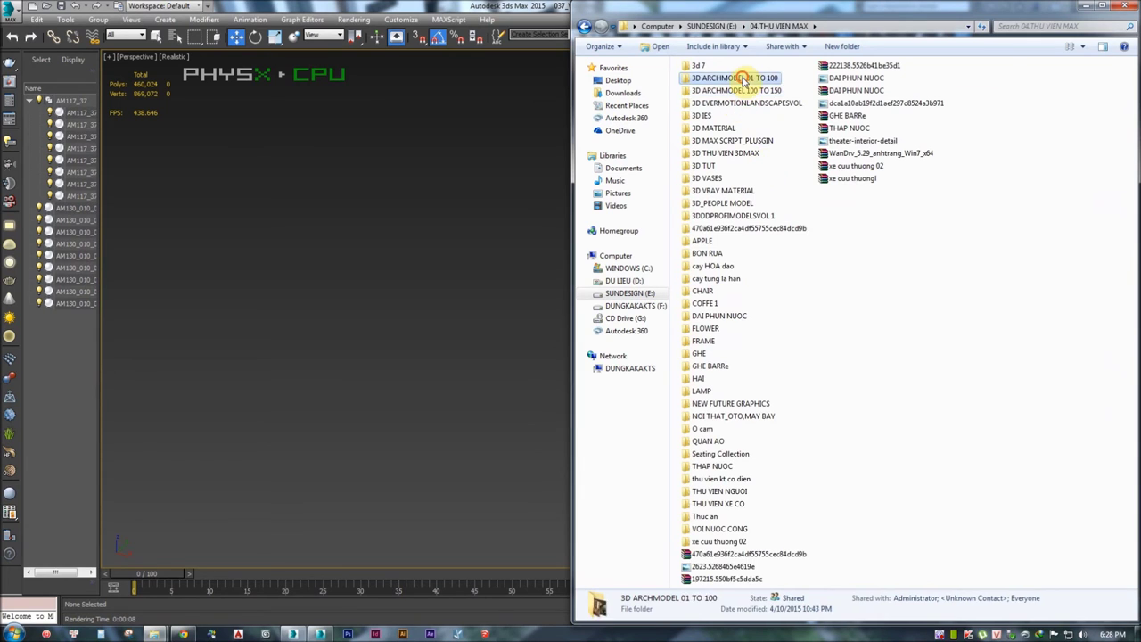
{"action": "double_click", "coordinate": [732, 79]}
{"action": "scroll", "coordinate": [709, 285], "scroll_direction": "down", "scroll_amount": 5}
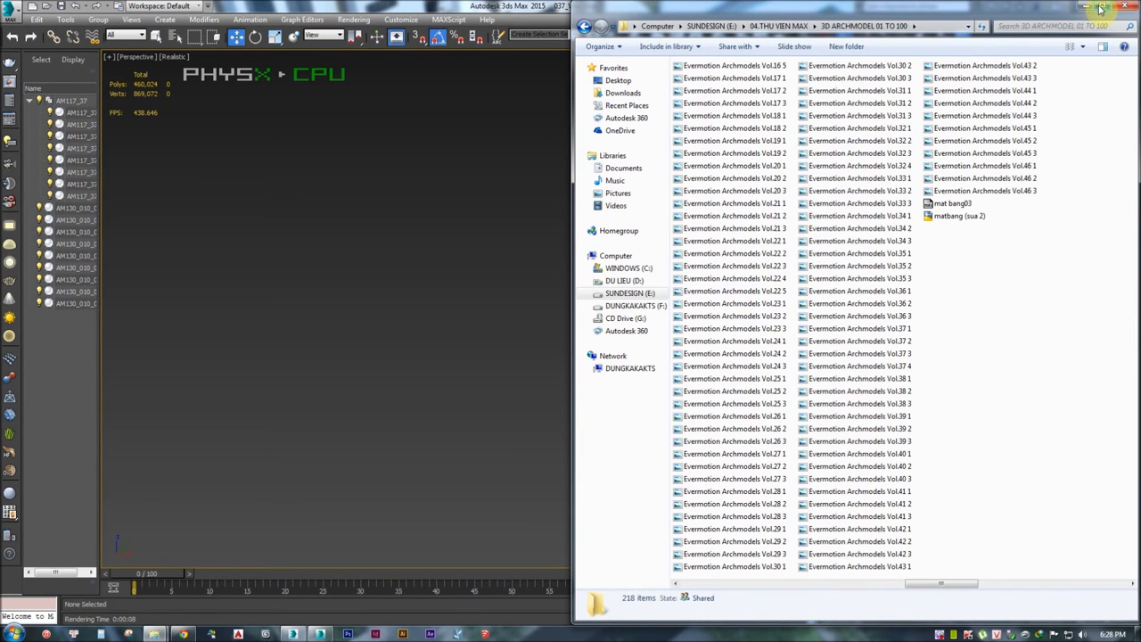
{"action": "left_click", "coordinate": [1103, 5]}
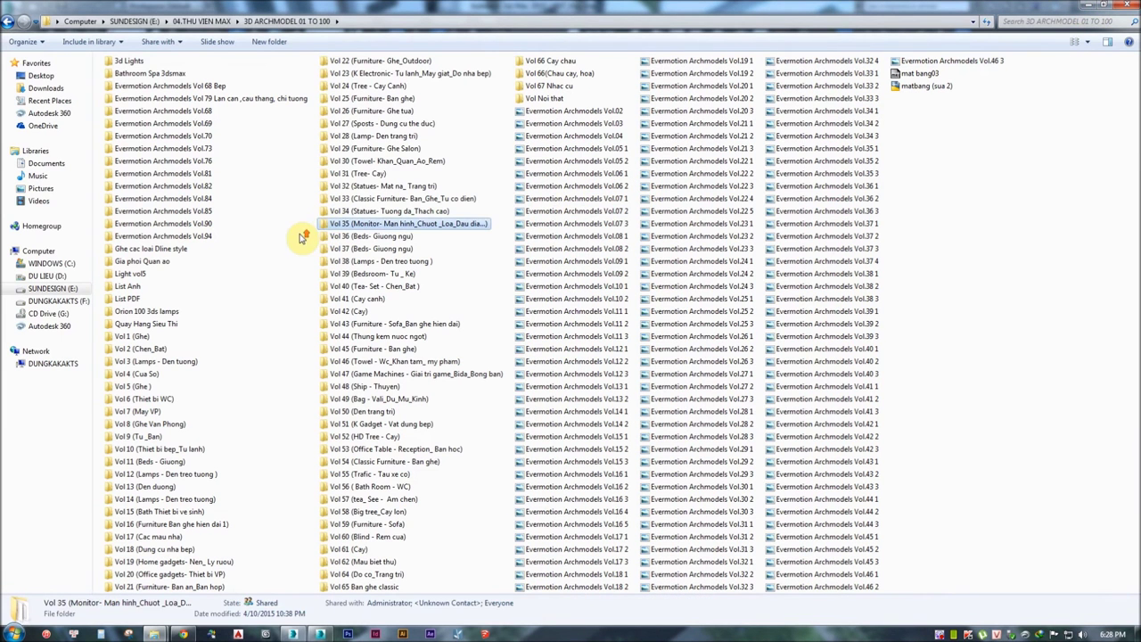
{"action": "double_click", "coordinate": [392, 212]}
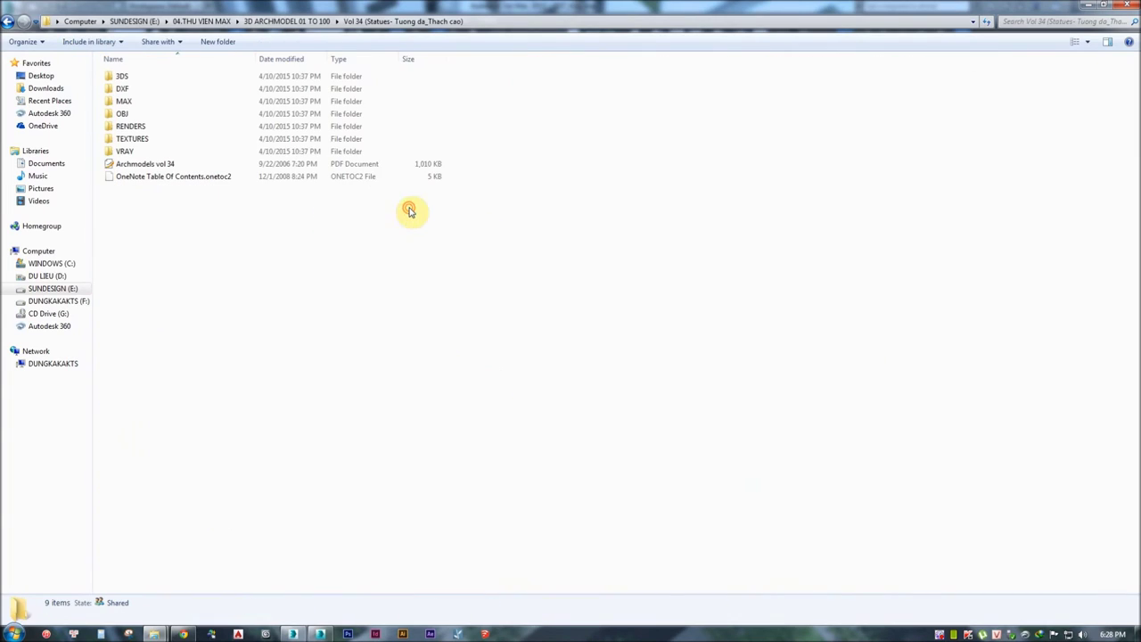
{"action": "double_click", "coordinate": [142, 139]}
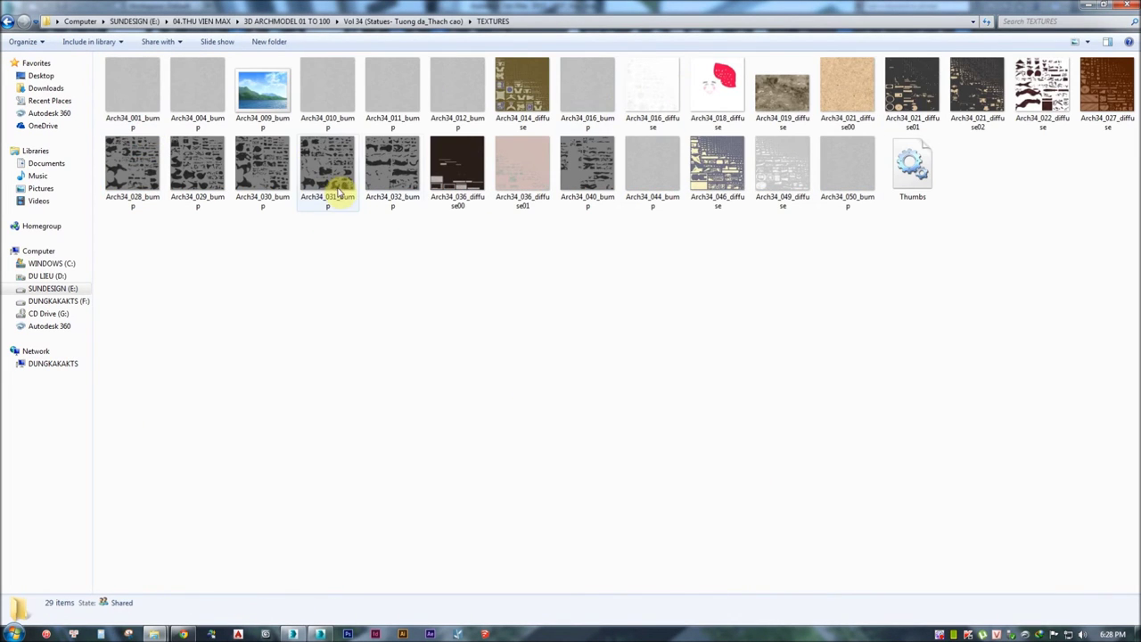
{"action": "key", "text": "alt+Tab"}
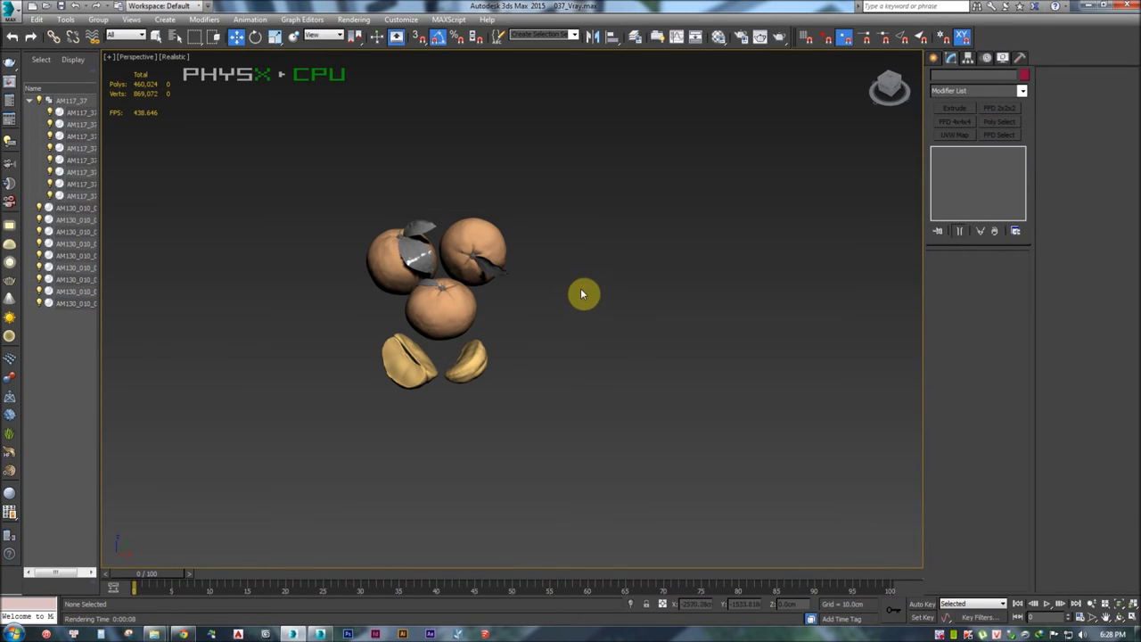
Zoom and pan the viewport to frame the tangerines and nut halves
{"action": "scroll", "coordinate": [512, 263], "scroll_direction": "up", "scroll_amount": 2}
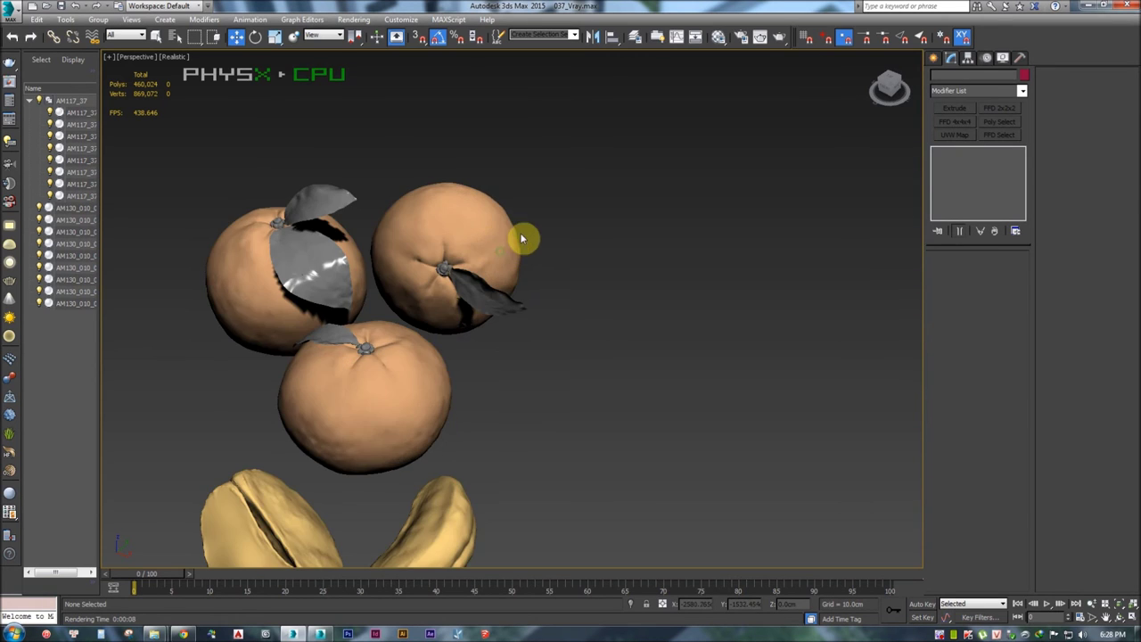
{"action": "scroll", "coordinate": [522, 237], "scroll_direction": "up", "scroll_amount": 3}
{"action": "scroll", "coordinate": [473, 247], "scroll_direction": "up", "scroll_amount": 3}
{"action": "scroll", "coordinate": [448, 272], "scroll_direction": "down", "scroll_amount": 6}
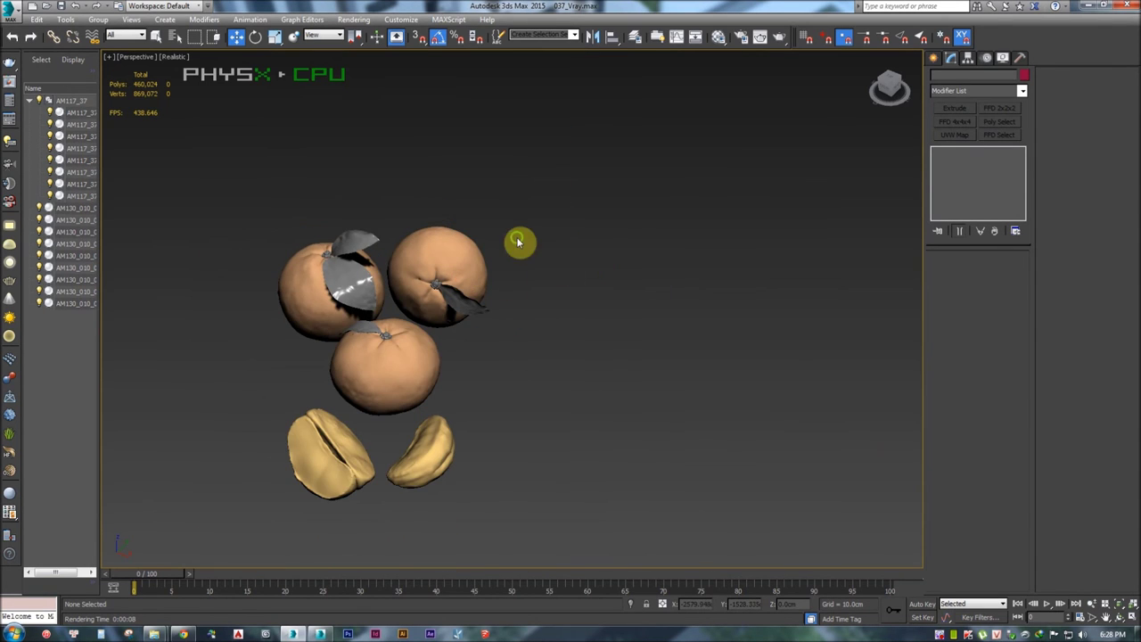
{"action": "middle_click_drag", "start_coordinate": [519, 241], "coordinate": [550, 241]}
Bring up the Customize menu
{"action": "left_click", "coordinate": [401, 19]}
{"action": "left_click", "coordinate": [640, 138]}
{"action": "left_click", "coordinate": [401, 18]}
{"action": "left_click", "coordinate": [473, 128]}
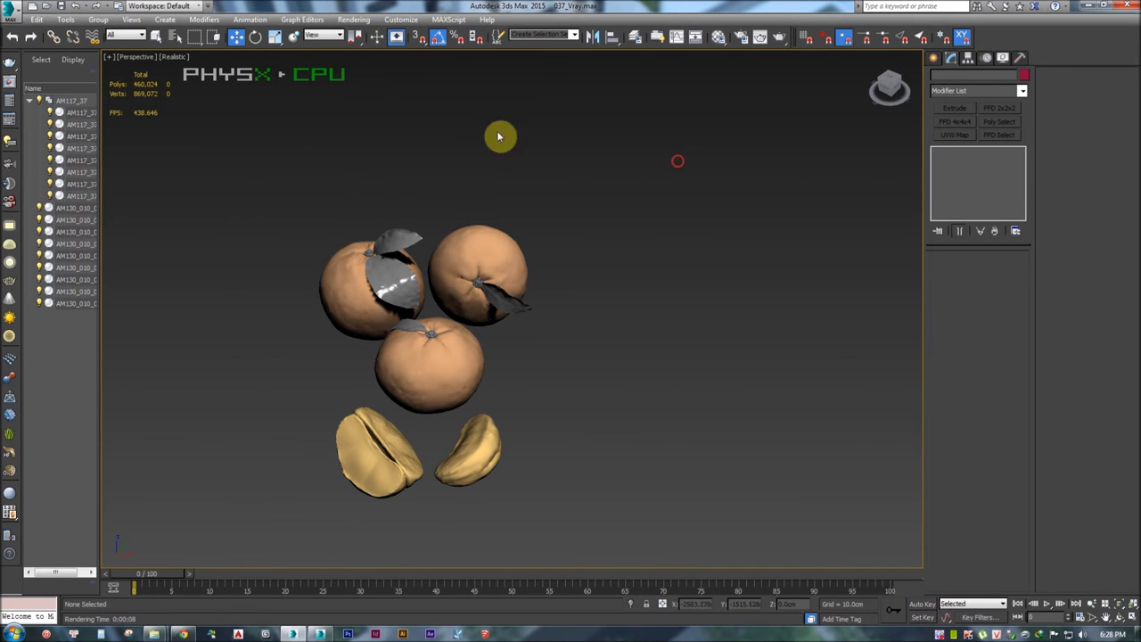
{"action": "left_click", "coordinate": [403, 20]}
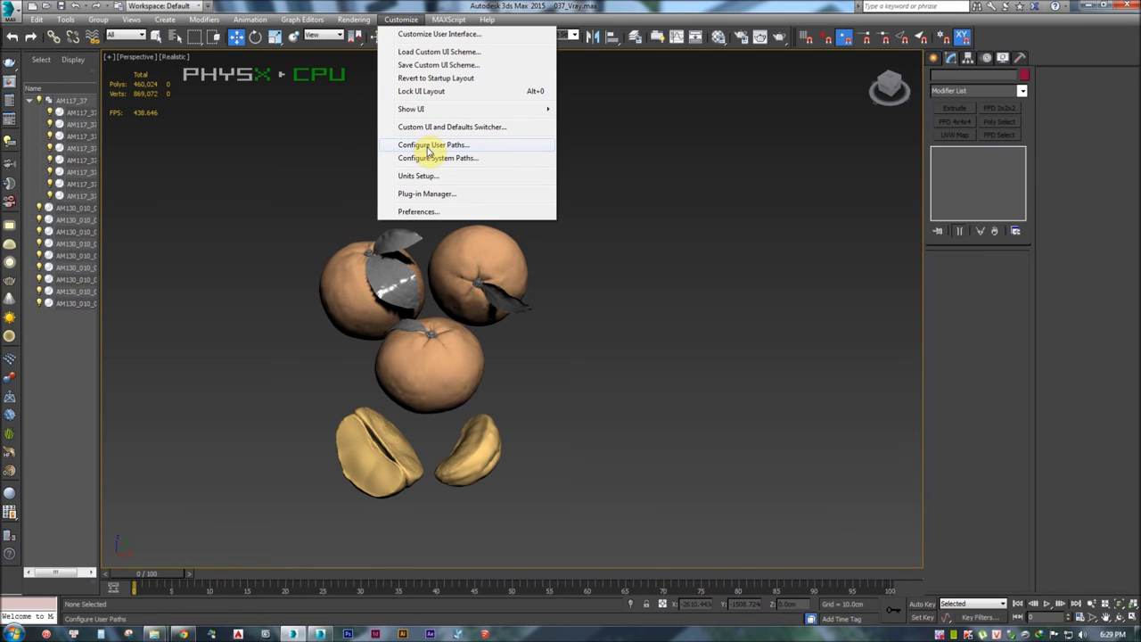
Open Configure User Paths on the External Files list, moved aside to reveal the fruit
{"action": "left_click", "coordinate": [459, 147]}
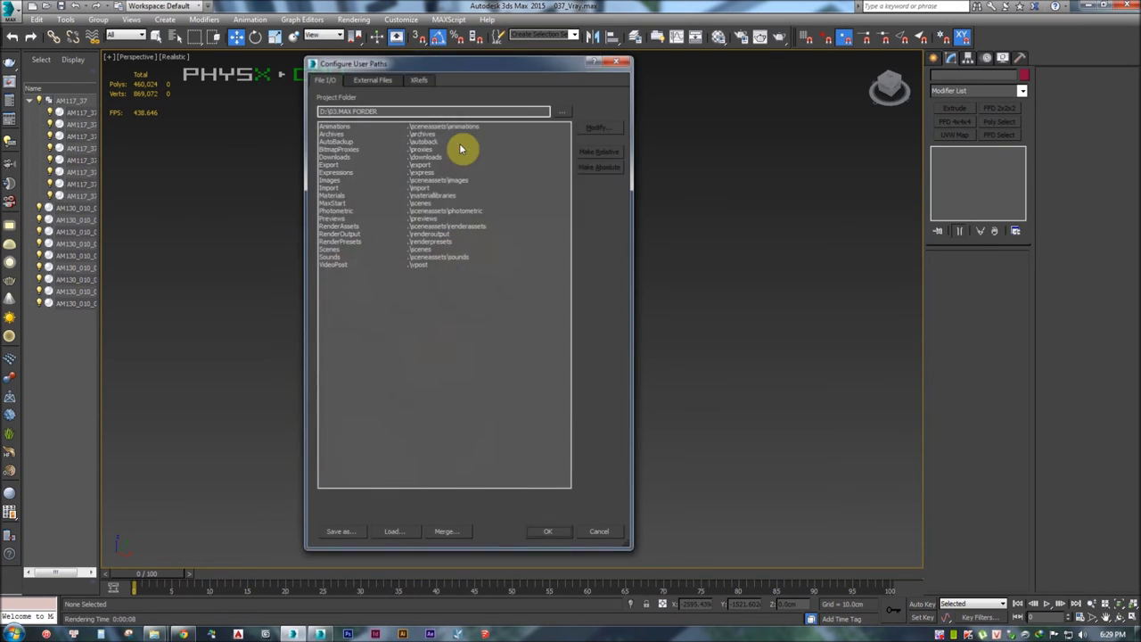
{"action": "left_click_drag", "start_coordinate": [439, 65], "coordinate": [654, 78]}
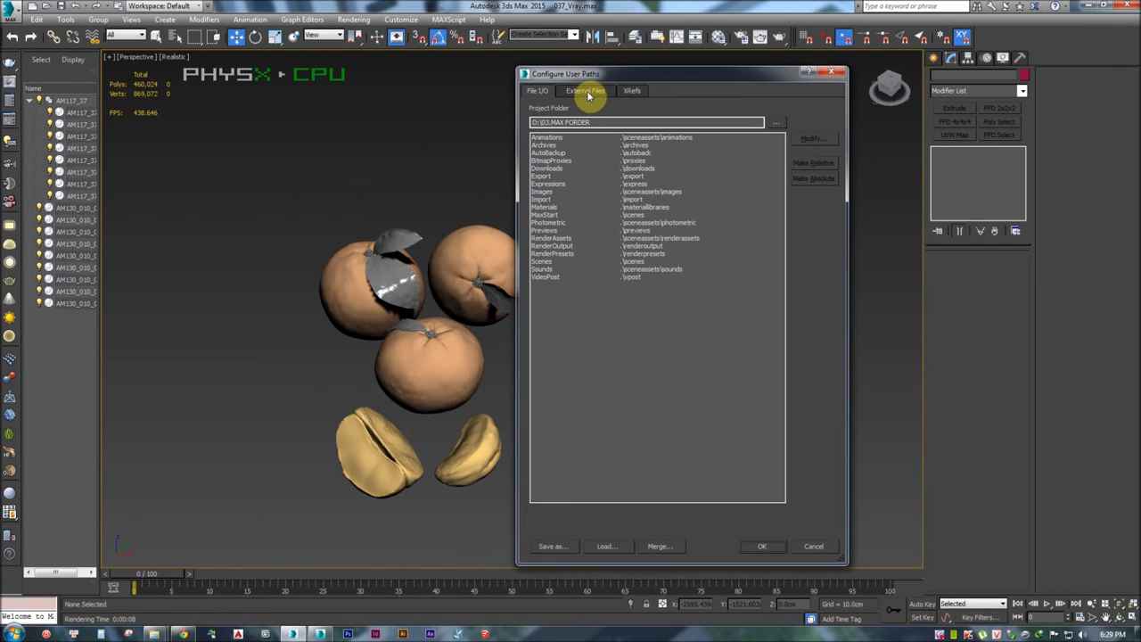
{"action": "left_click", "coordinate": [585, 92]}
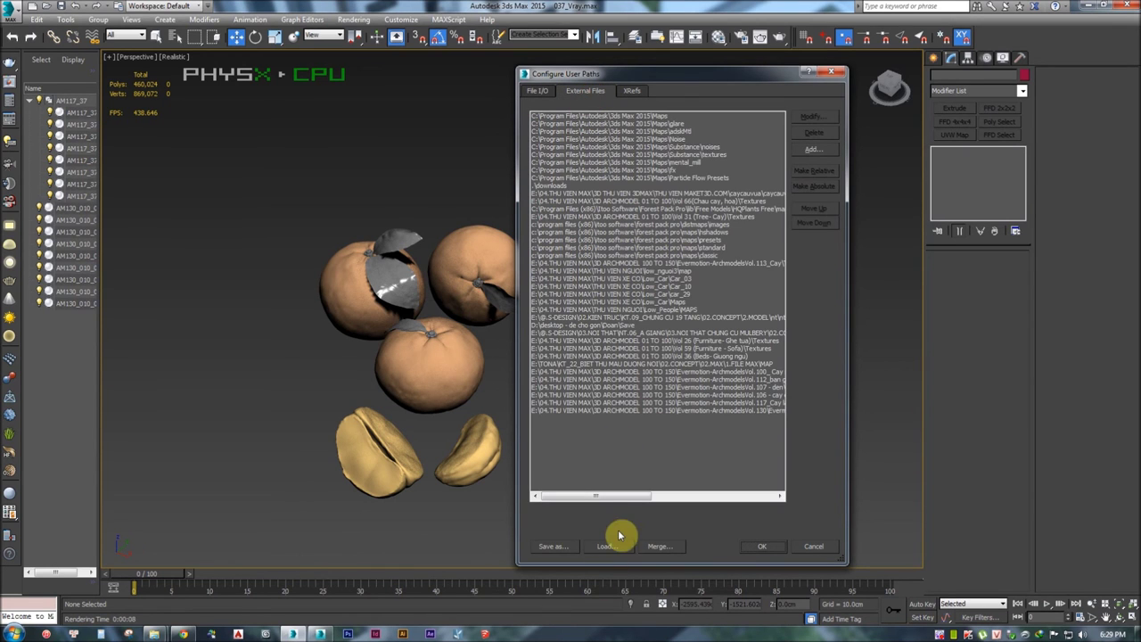
Save the paths over 'Configure User Paths_ External File', confirm overwrite, and apply with OK
{"action": "left_click", "coordinate": [551, 546]}
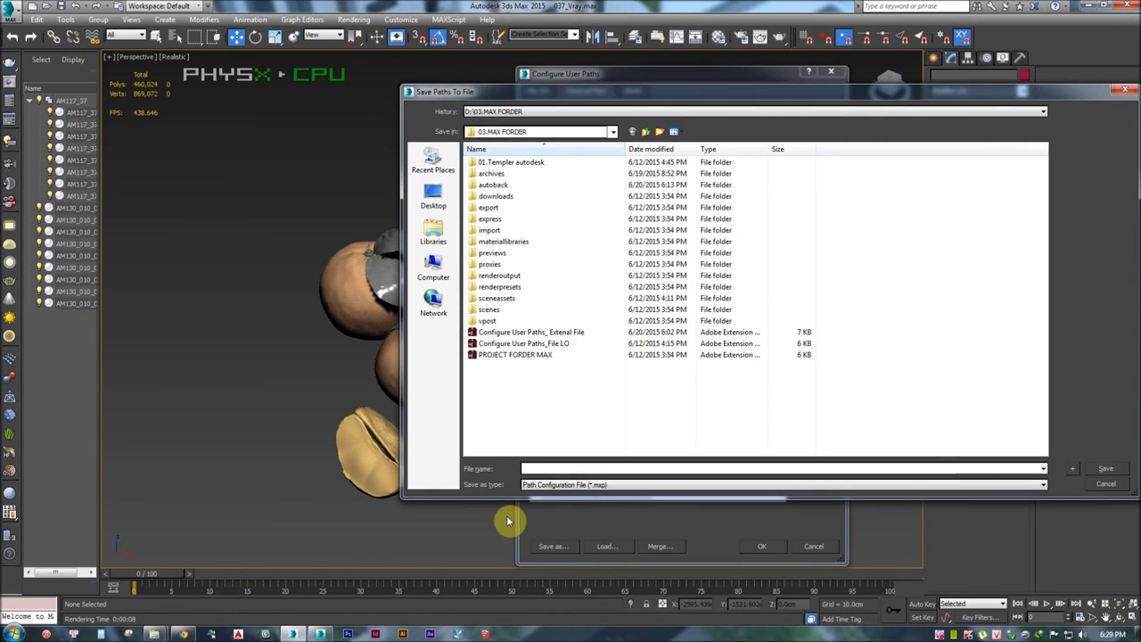
{"action": "left_click_drag", "start_coordinate": [500, 91], "coordinate": [412, 81]}
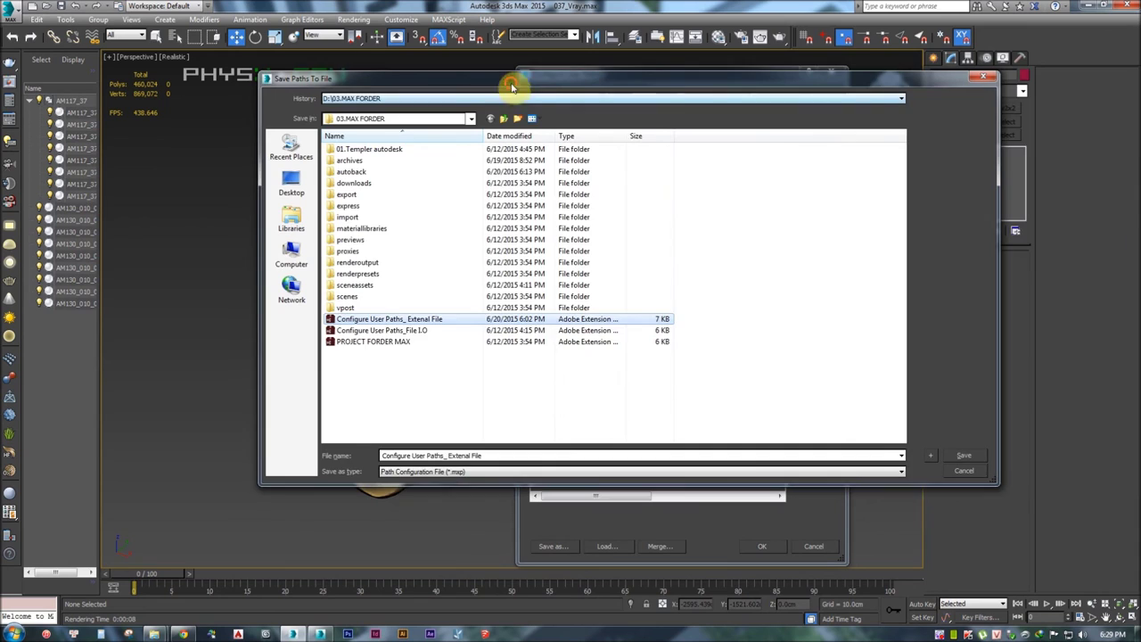
{"action": "left_click", "coordinate": [410, 321]}
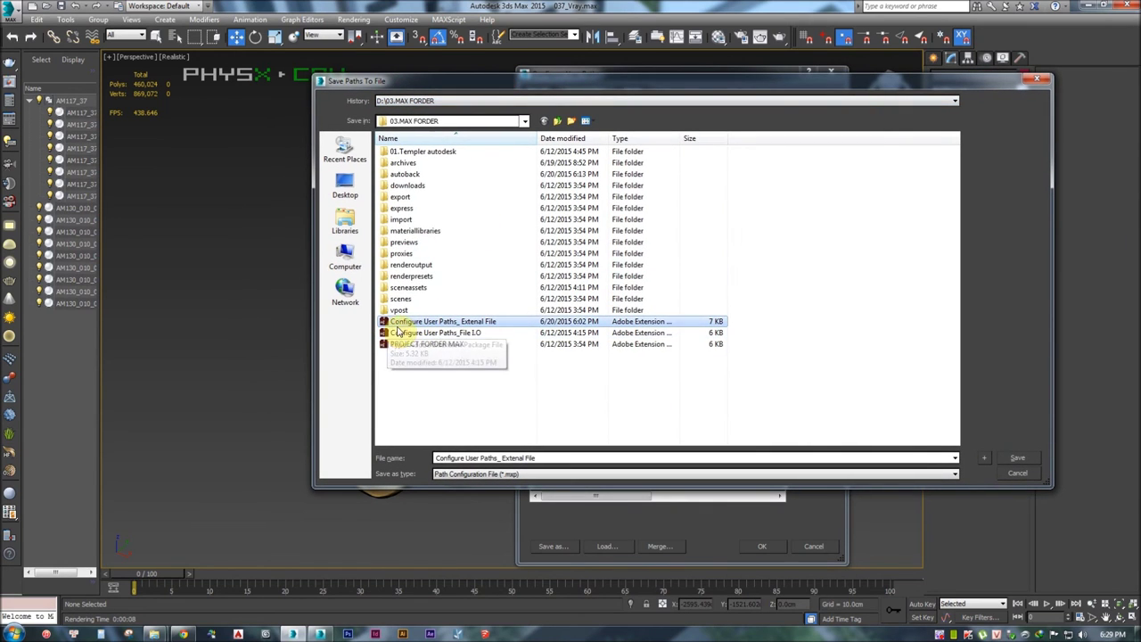
{"action": "mouse_move", "coordinate": [474, 328]}
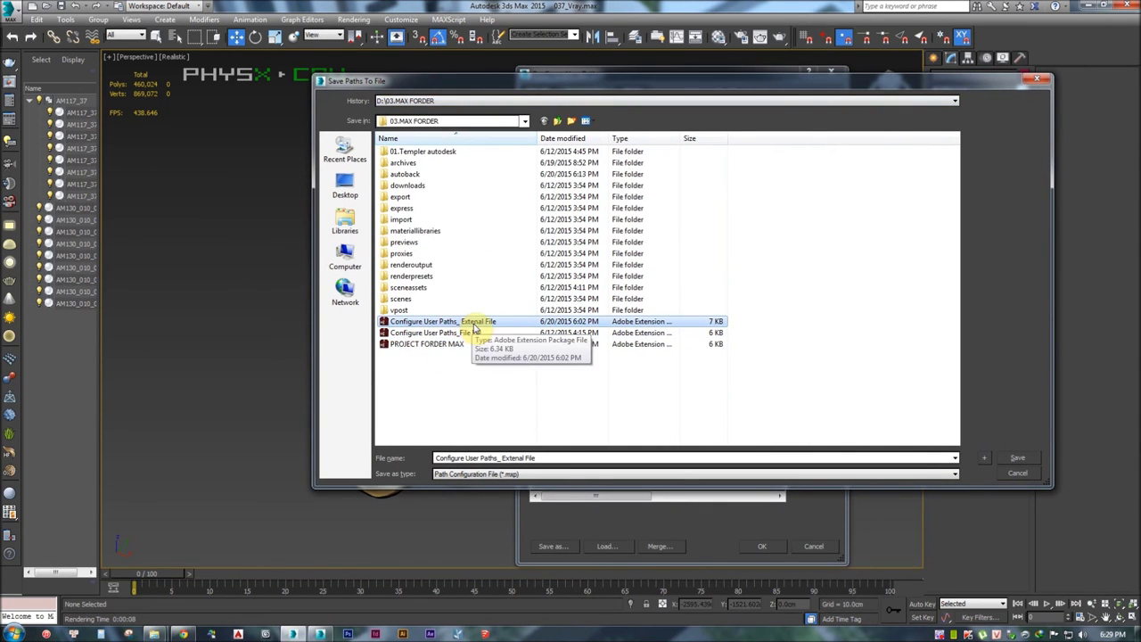
{"action": "left_click", "coordinate": [1018, 457]}
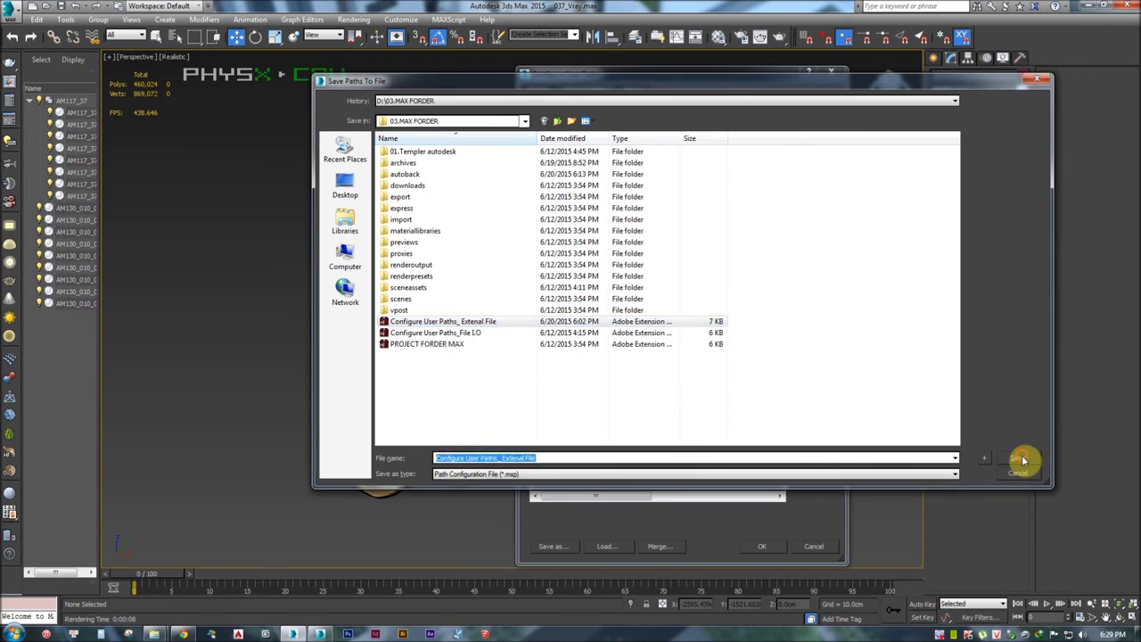
{"action": "left_click", "coordinate": [627, 366]}
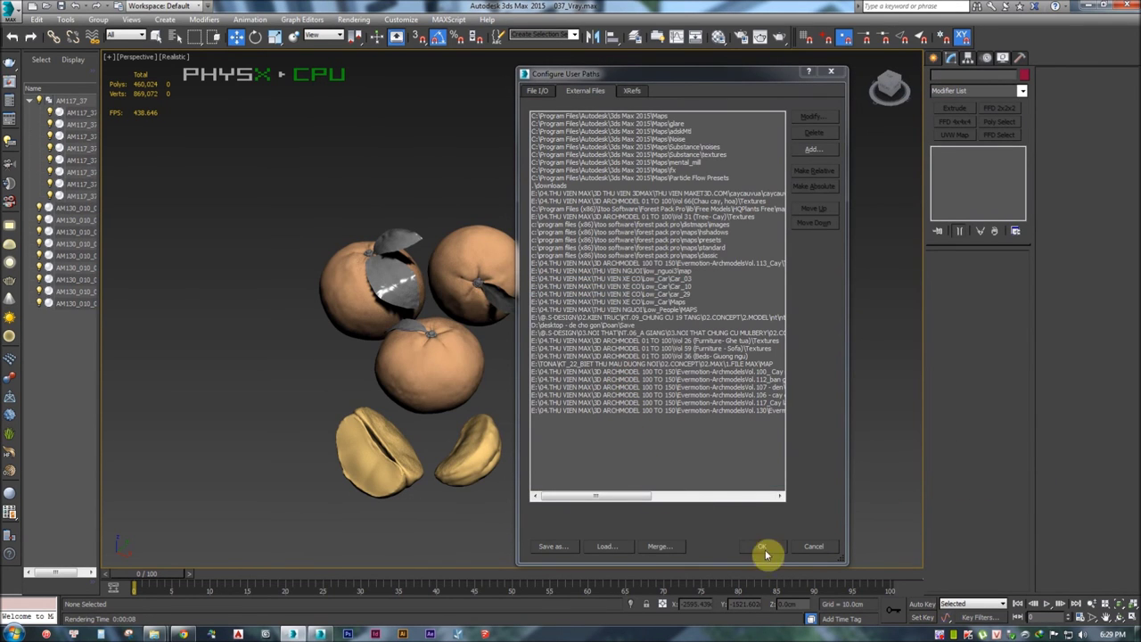
{"action": "left_click", "coordinate": [768, 547]}
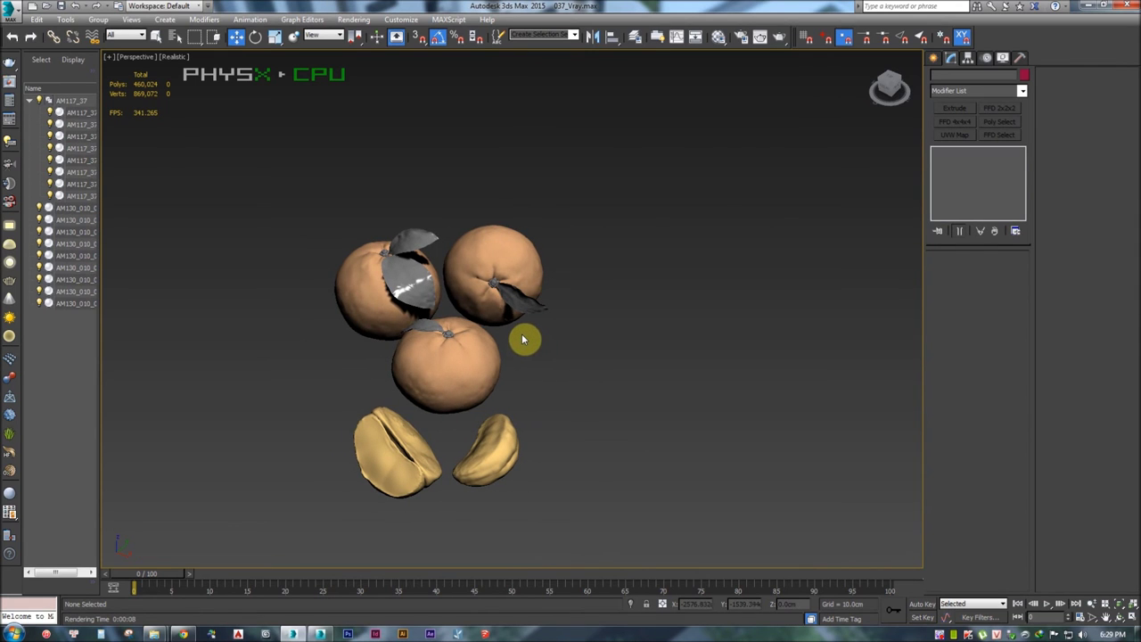
Reopen Configure User Paths on External Files and bring up the Load dialog for saved paths
{"action": "left_click", "coordinate": [401, 20]}
{"action": "left_click", "coordinate": [412, 147]}
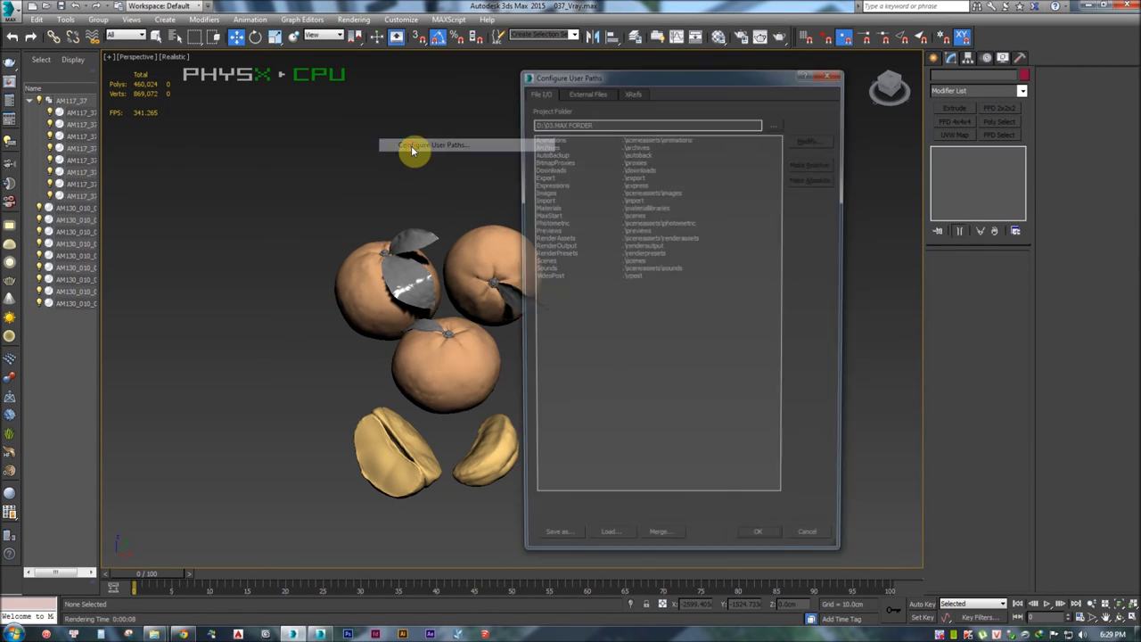
{"action": "left_click", "coordinate": [597, 93]}
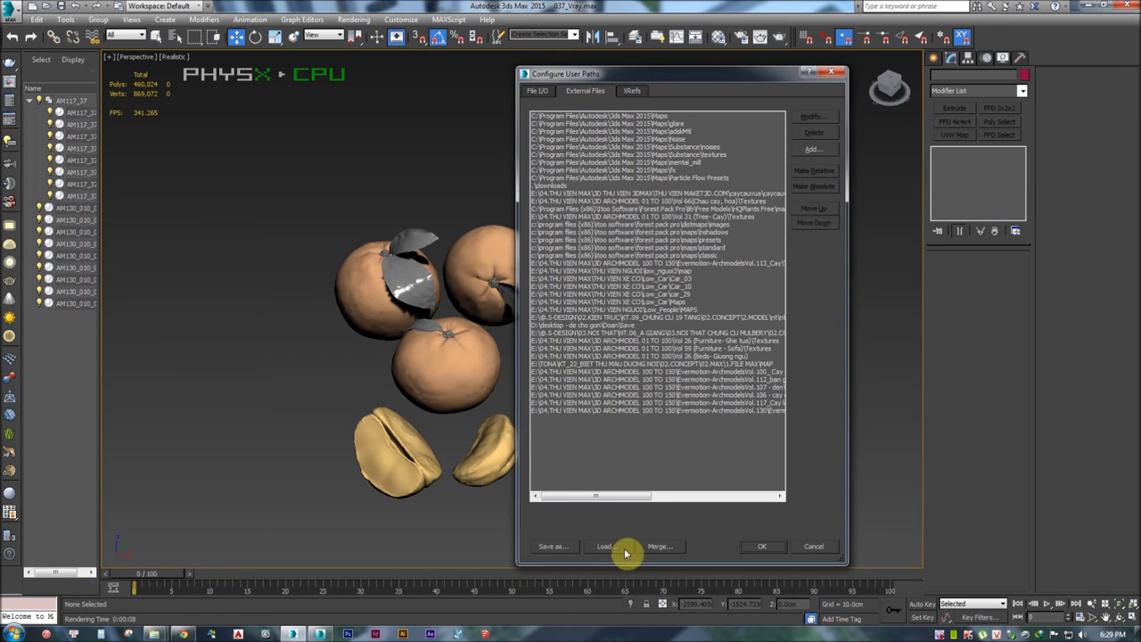
{"action": "left_click", "coordinate": [625, 553]}
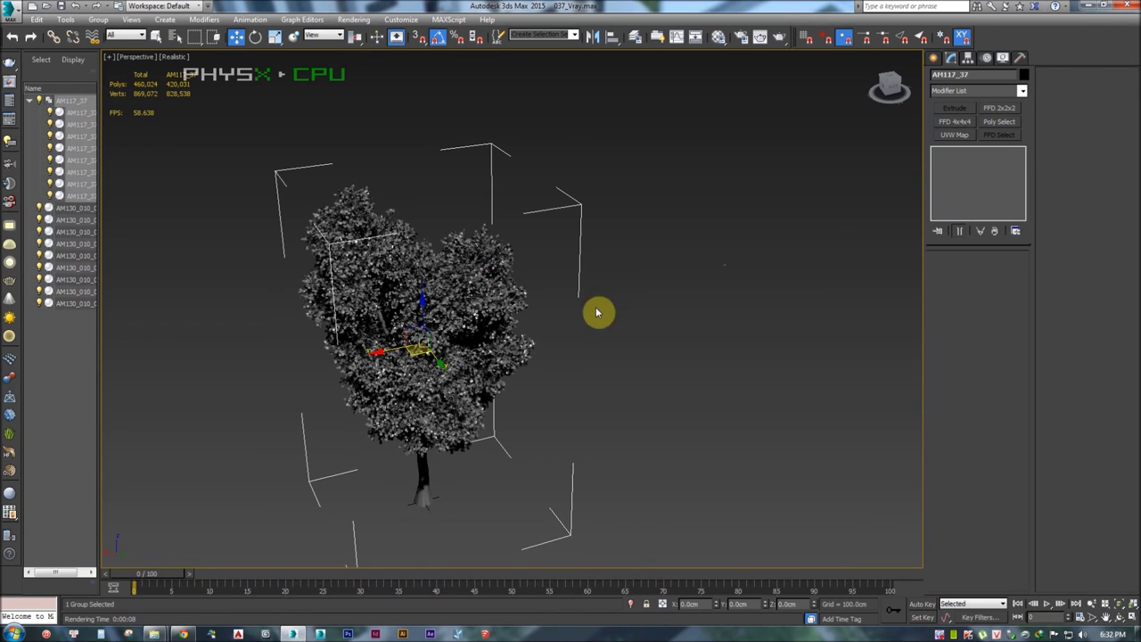
Deselect the tree group in the viewport, then switch to the Chrome new-tab page
{"action": "middle_click_drag", "start_coordinate": [555, 295], "coordinate": [669, 338]}
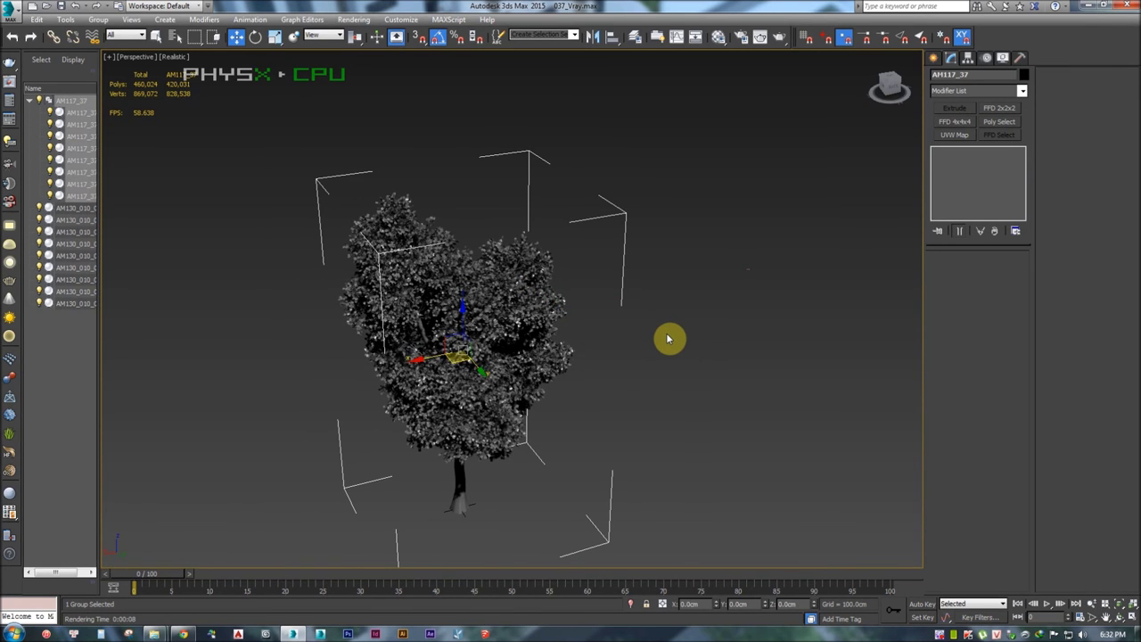
{"action": "left_click", "coordinate": [669, 338]}
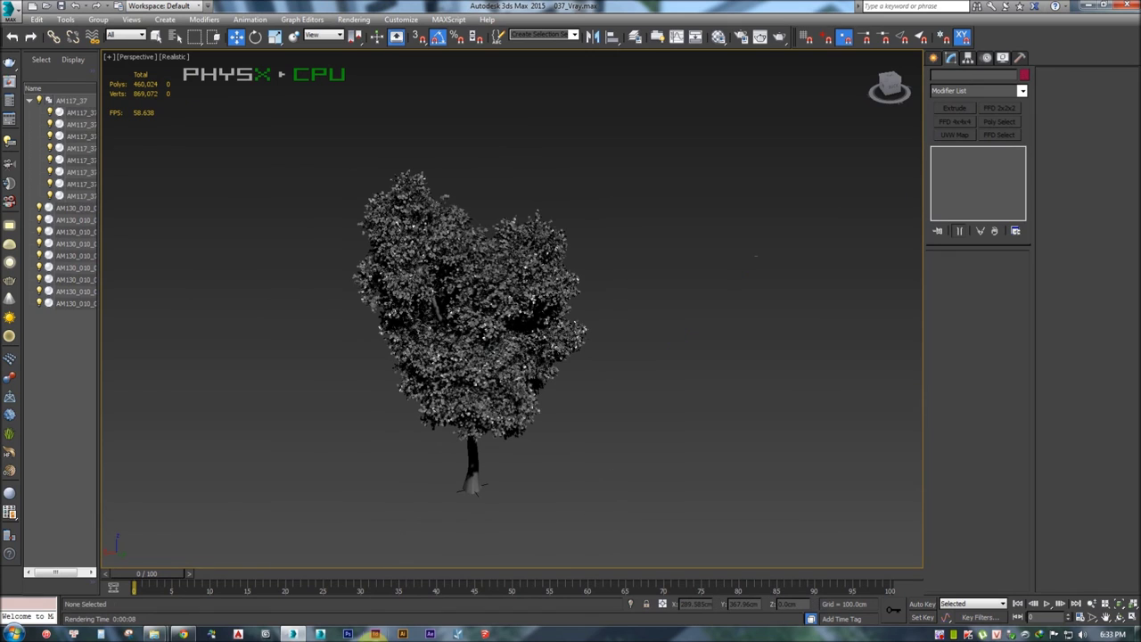
{"action": "left_click", "coordinate": [183, 634]}
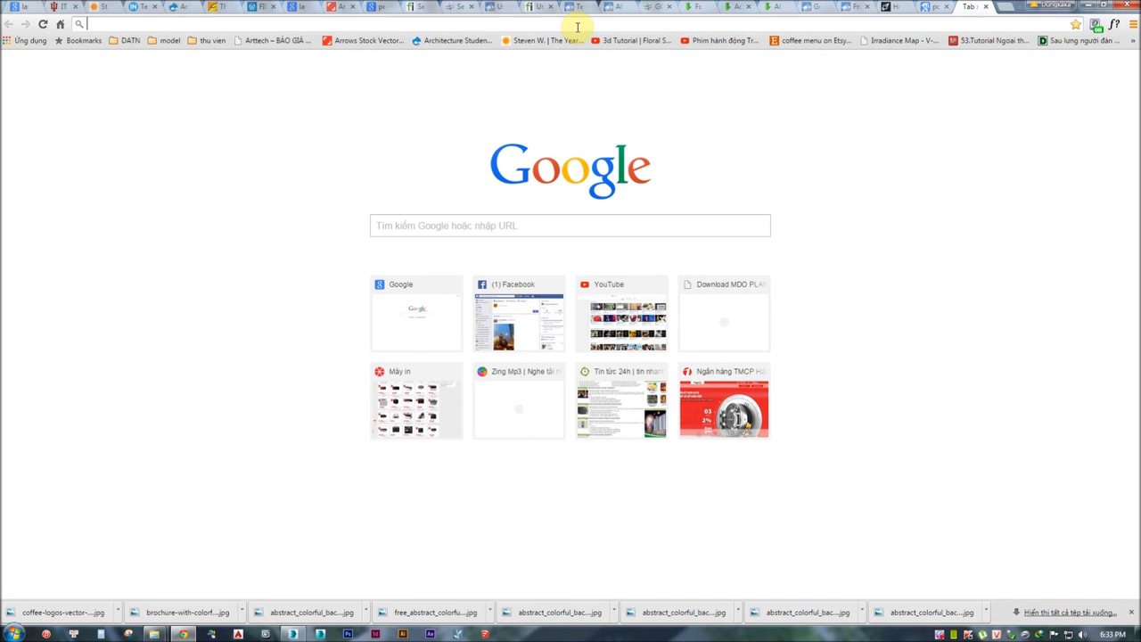
On Facebook, search 'cg', open the Cg Sun architecture graphics group, then open a new tab
{"action": "type", "text": "f"}
{"action": "key", "text": "Return"}
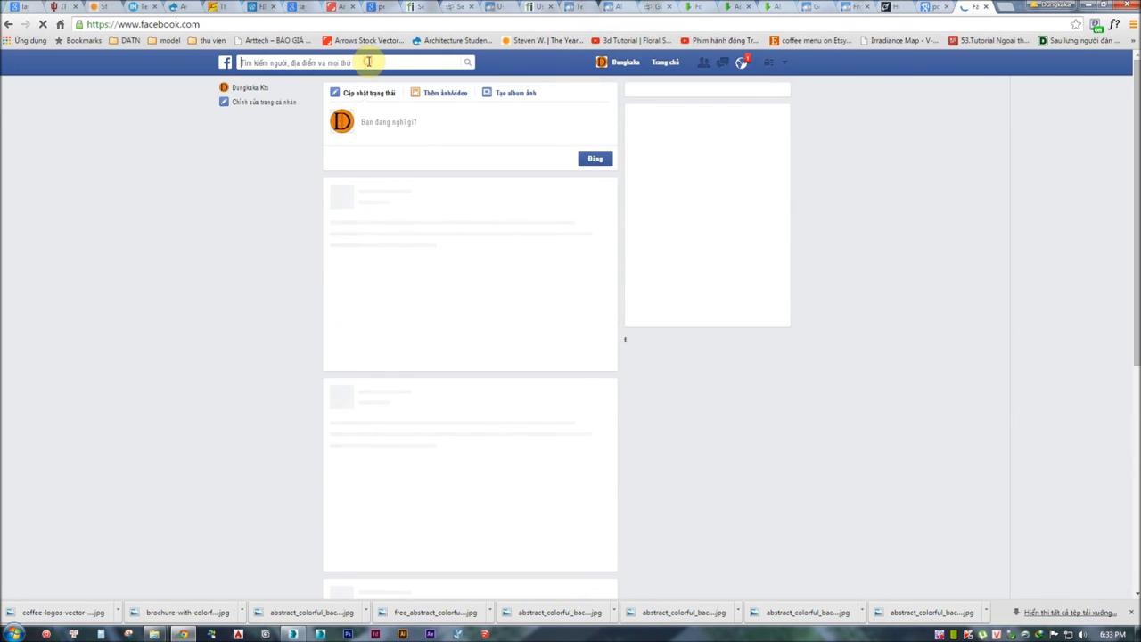
{"action": "left_click", "coordinate": [368, 61]}
{"action": "type", "text": "cgs"}
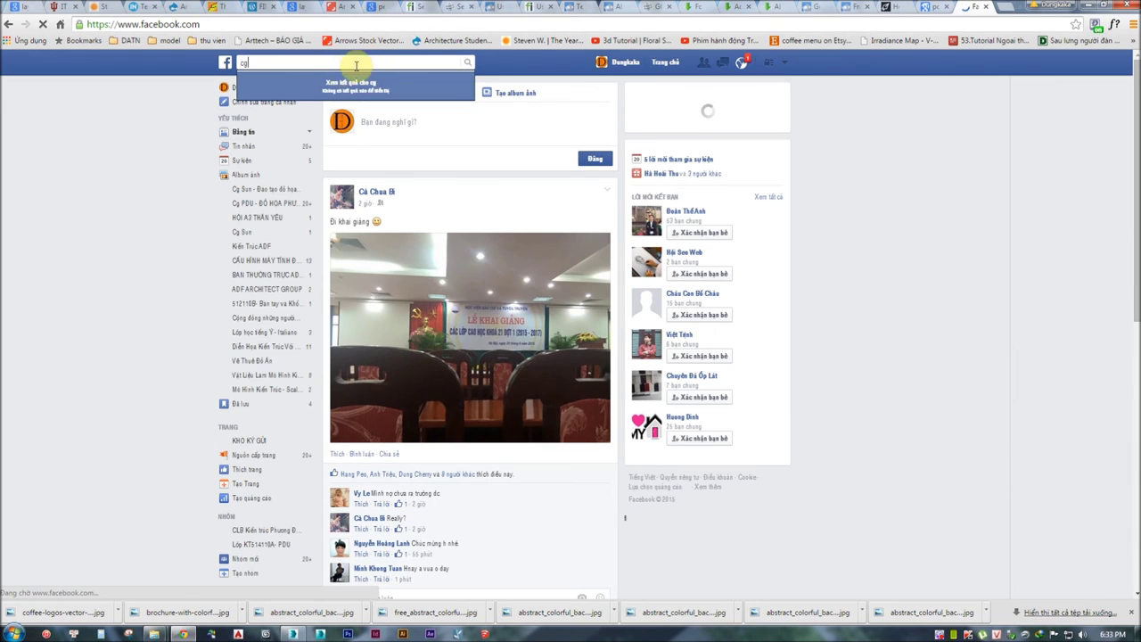
{"action": "key", "text": "BackSpace"}
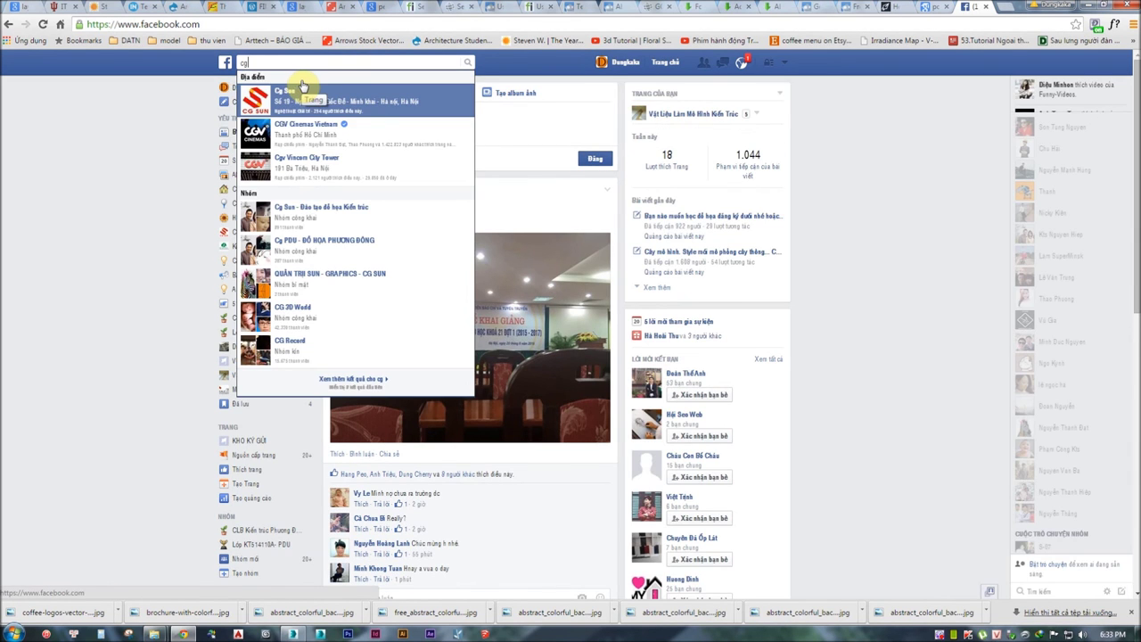
{"action": "left_click", "coordinate": [318, 222]}
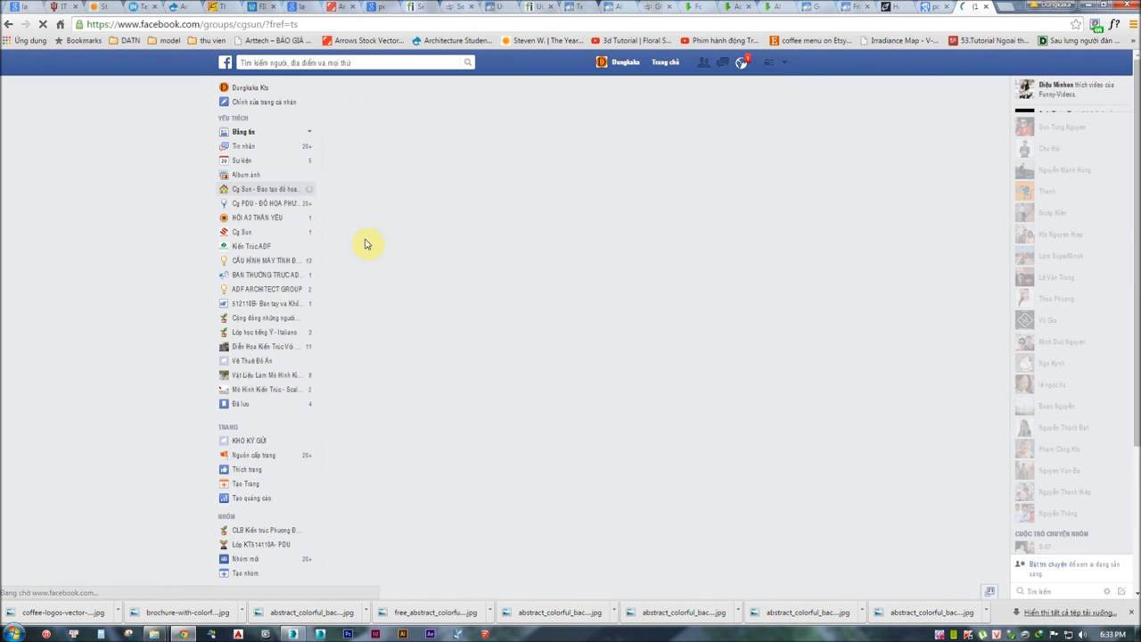
{"action": "left_click", "coordinate": [450, 293]}
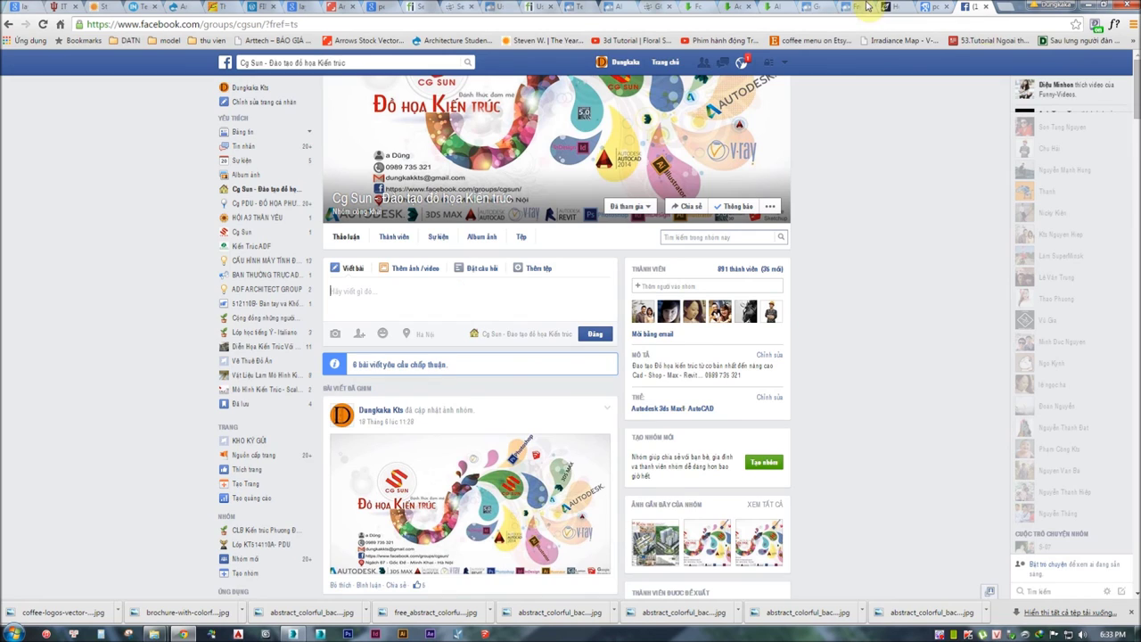
{"action": "left_click", "coordinate": [1003, 7]}
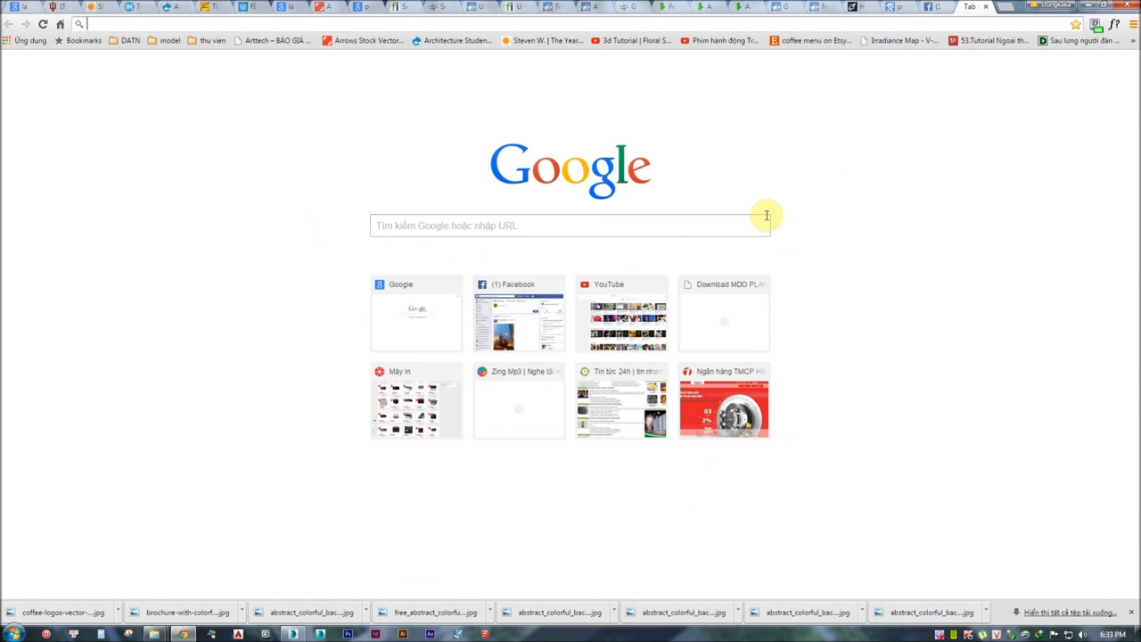
Search YouTube for the tutorial author's channel videos, then return to the 3ds Max scene
{"action": "type", "text": "youtube.com"}
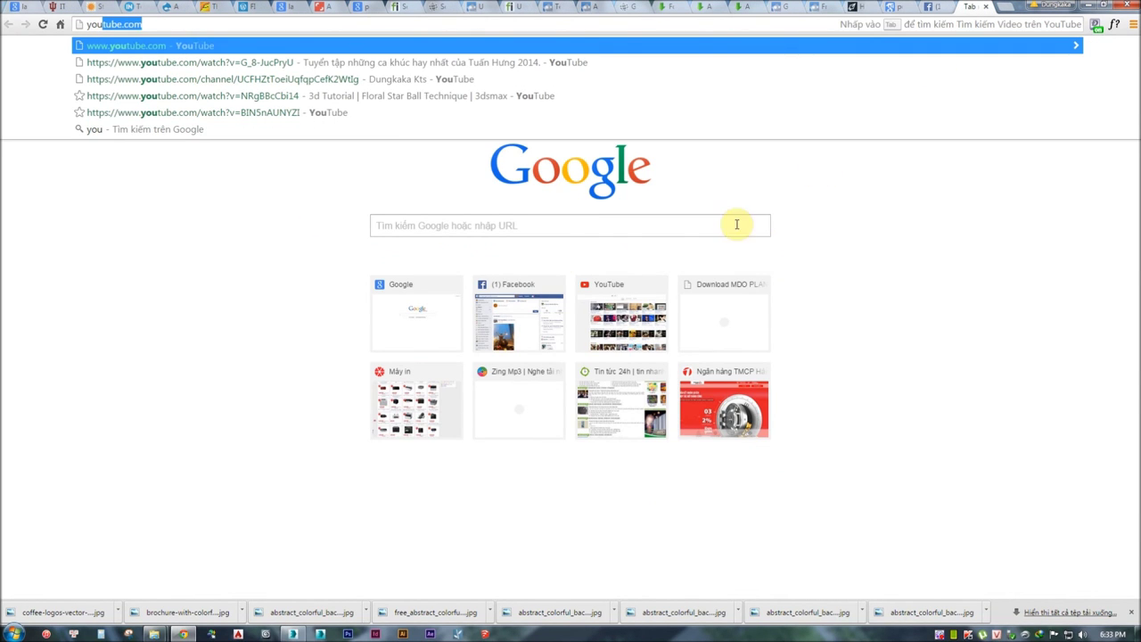
{"action": "left_click", "coordinate": [153, 46]}
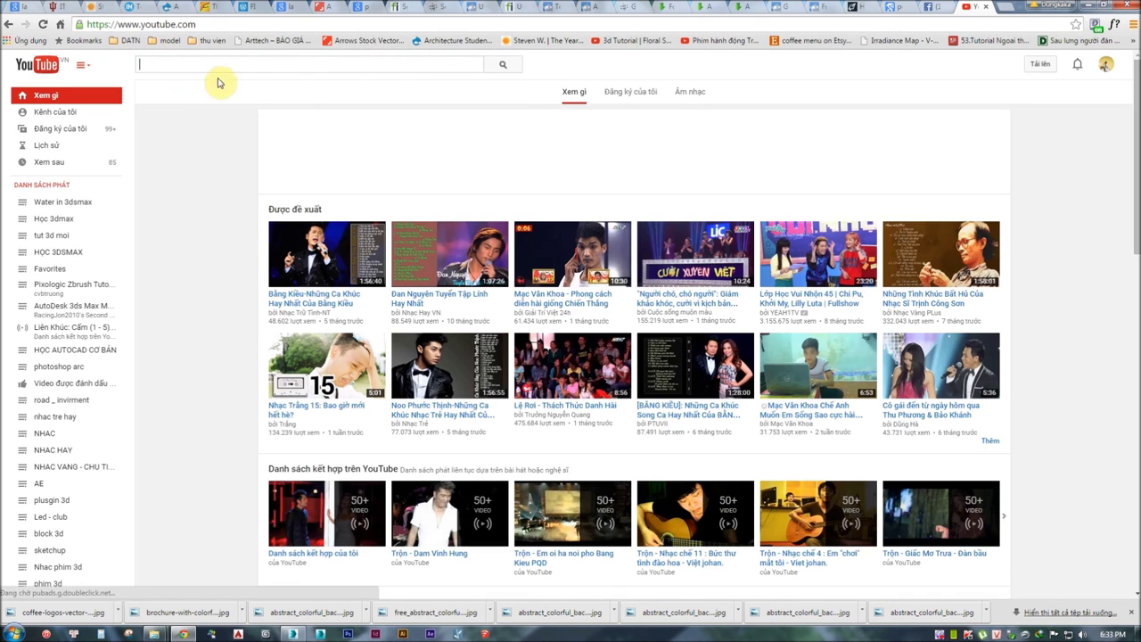
{"action": "left_click", "coordinate": [239, 62]}
{"action": "type", "text": "Dung"}
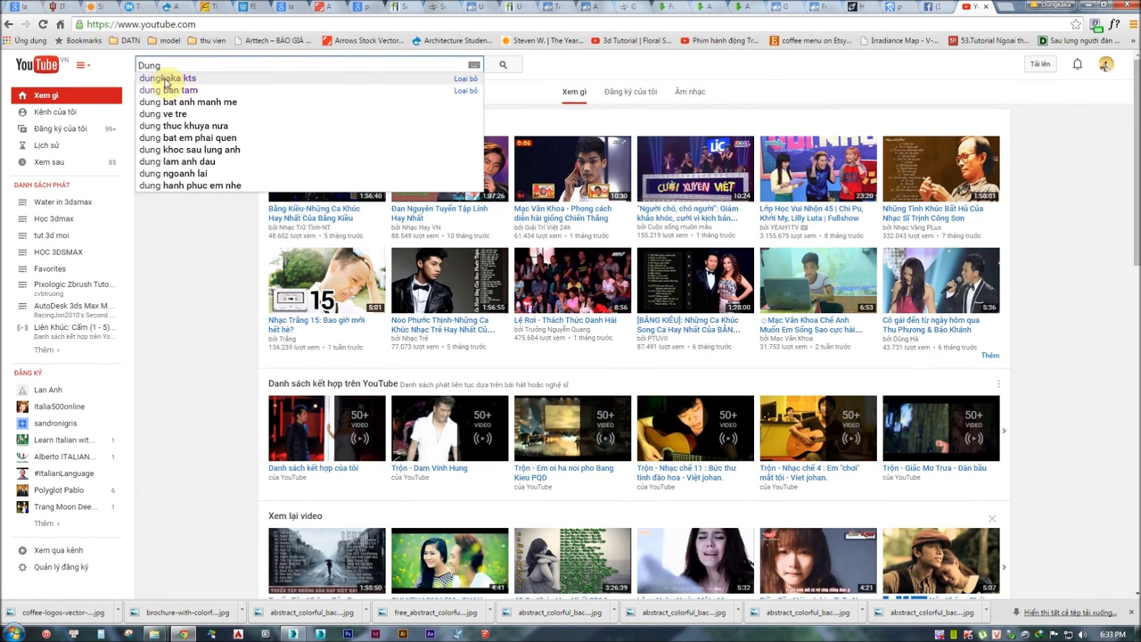
{"action": "left_click", "coordinate": [167, 78]}
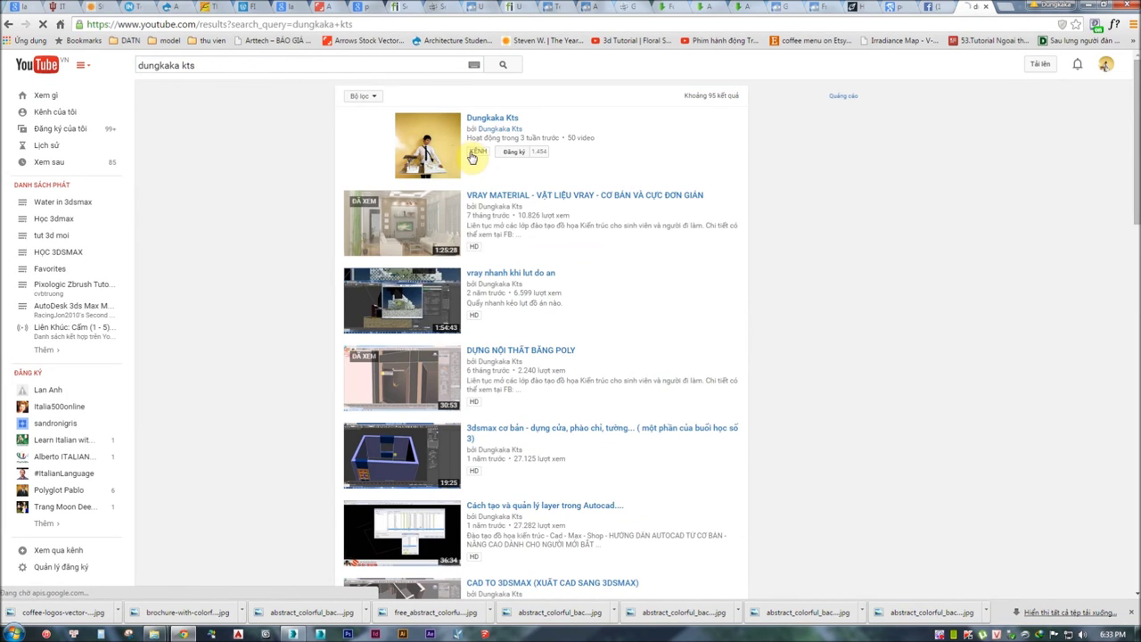
{"action": "mouse_move", "coordinate": [455, 363]}
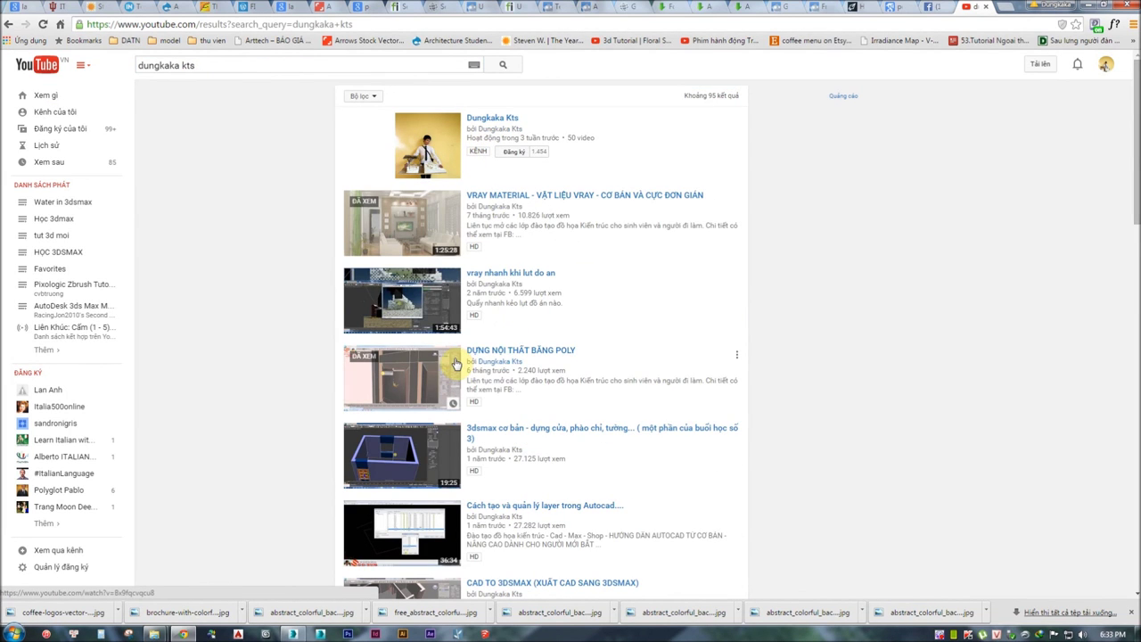
{"action": "scroll", "coordinate": [288, 364], "scroll_direction": "down", "scroll_amount": 2}
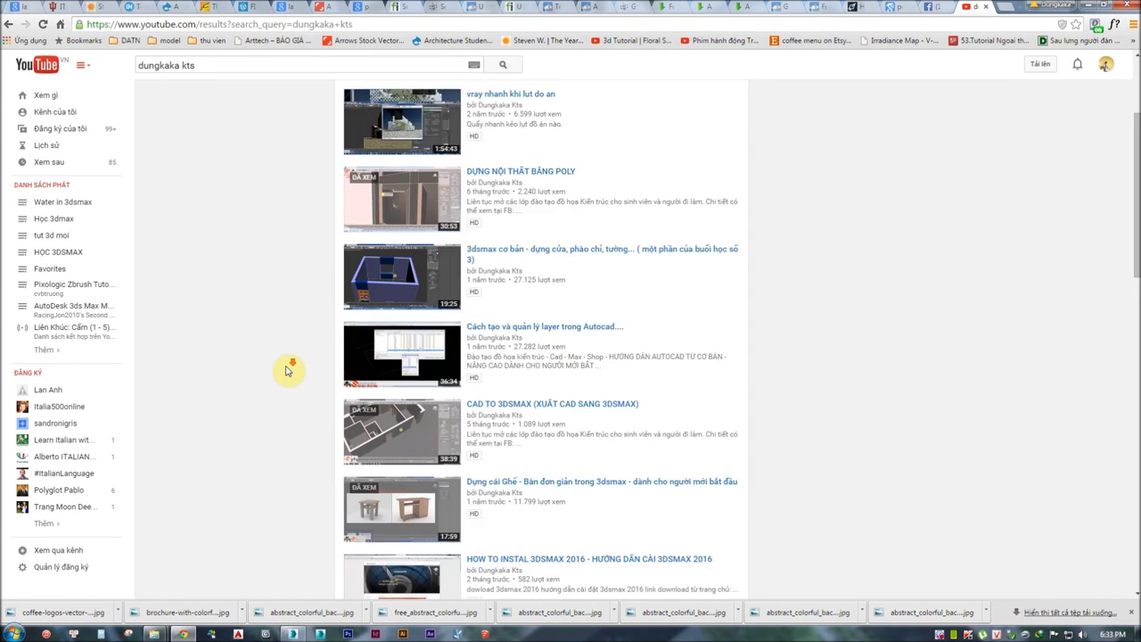
{"action": "scroll", "coordinate": [303, 312], "scroll_direction": "up", "scroll_amount": 2}
{"action": "left_click", "coordinate": [281, 255]}
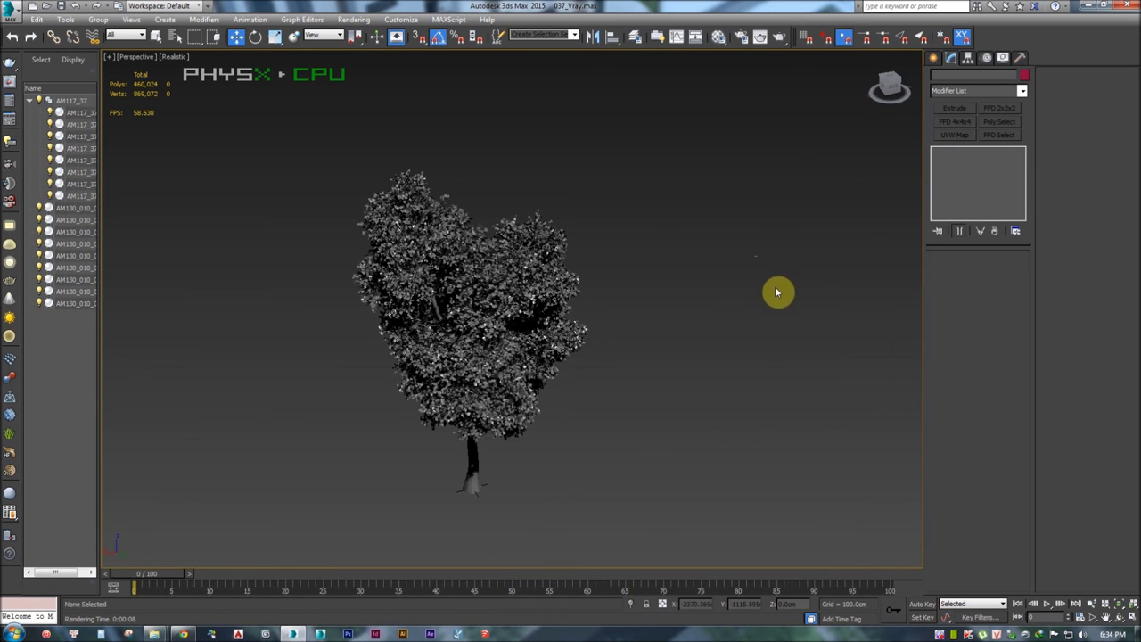
Delete the box-selected AM130 objects, frame and orbit the remaining tree, then minimize 3ds Max
{"action": "left_click_drag", "start_coordinate": [776, 224], "coordinate": [689, 294]}
{"action": "key", "text": "Delete"}
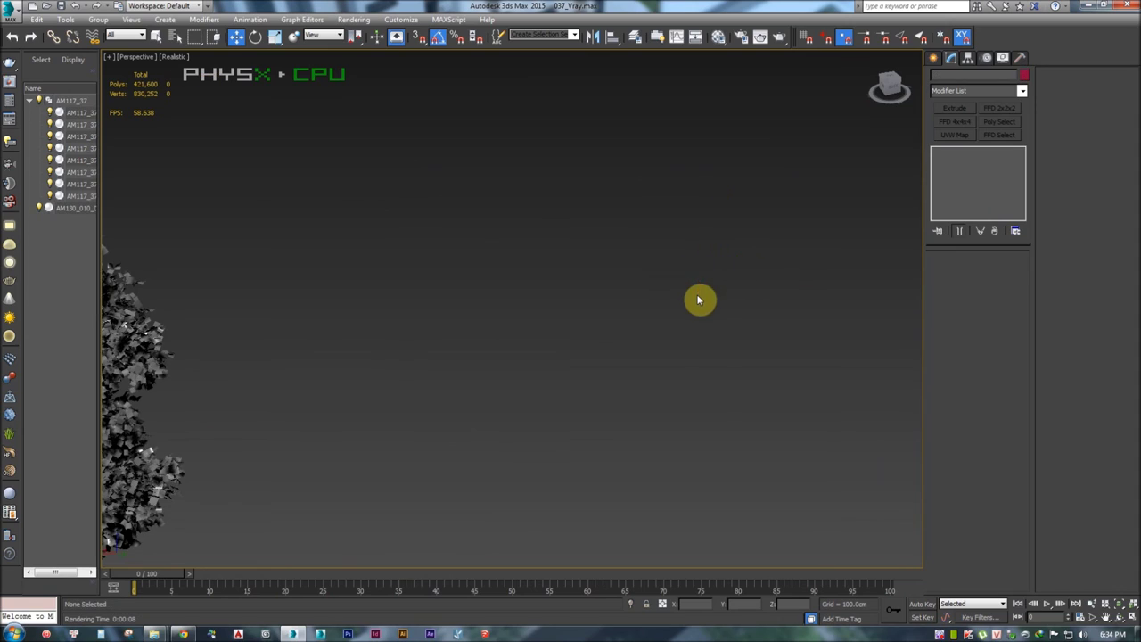
{"action": "key", "text": "z"}
{"action": "mouse_move", "coordinate": [607, 334]}
{"action": "middle_mouse_down", "text": "alt"}
{"action": "mouse_move", "coordinate": [543, 295]}
{"action": "mouse_move", "coordinate": [502, 338]}
{"action": "middle_mouse_up", "text": "alt"}
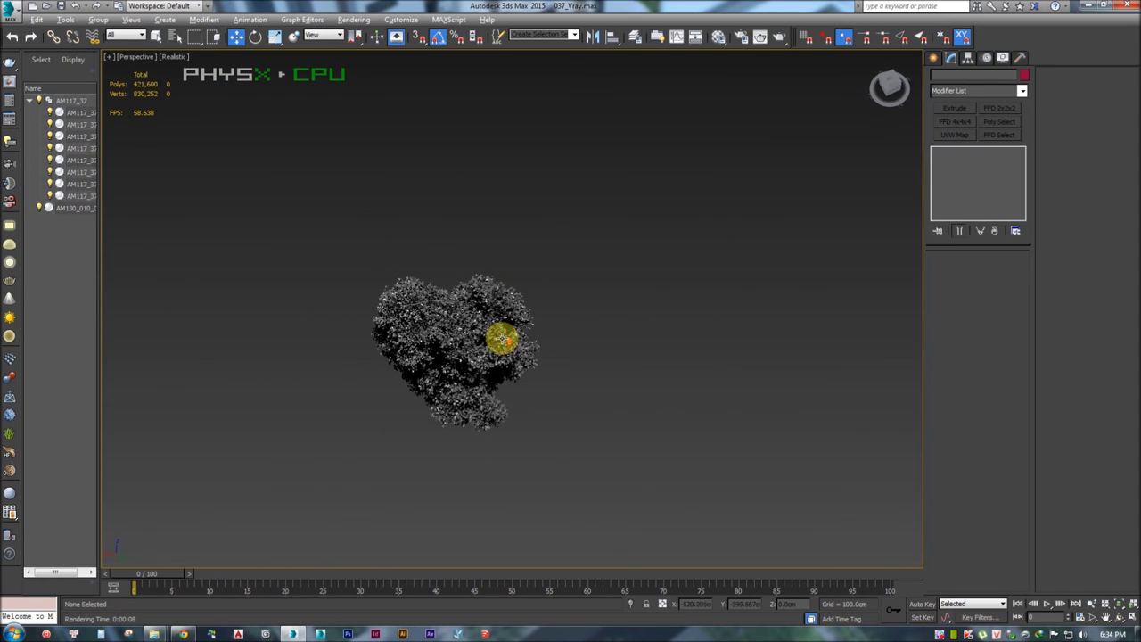
{"action": "scroll", "coordinate": [606, 313], "scroll_direction": "up", "scroll_amount": 5}
{"action": "scroll", "coordinate": [606, 312], "scroll_direction": "down", "scroll_amount": 2}
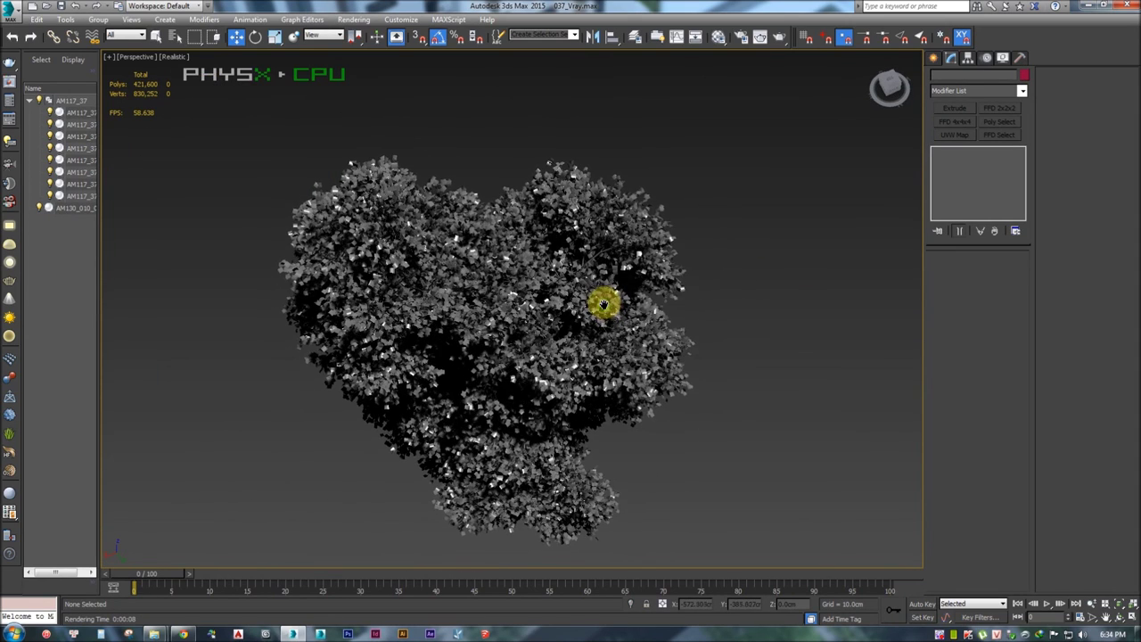
{"action": "scroll", "coordinate": [603, 304], "scroll_direction": "up", "scroll_amount": 2}
{"action": "scroll", "coordinate": [777, 323], "scroll_direction": "down", "scroll_amount": 4}
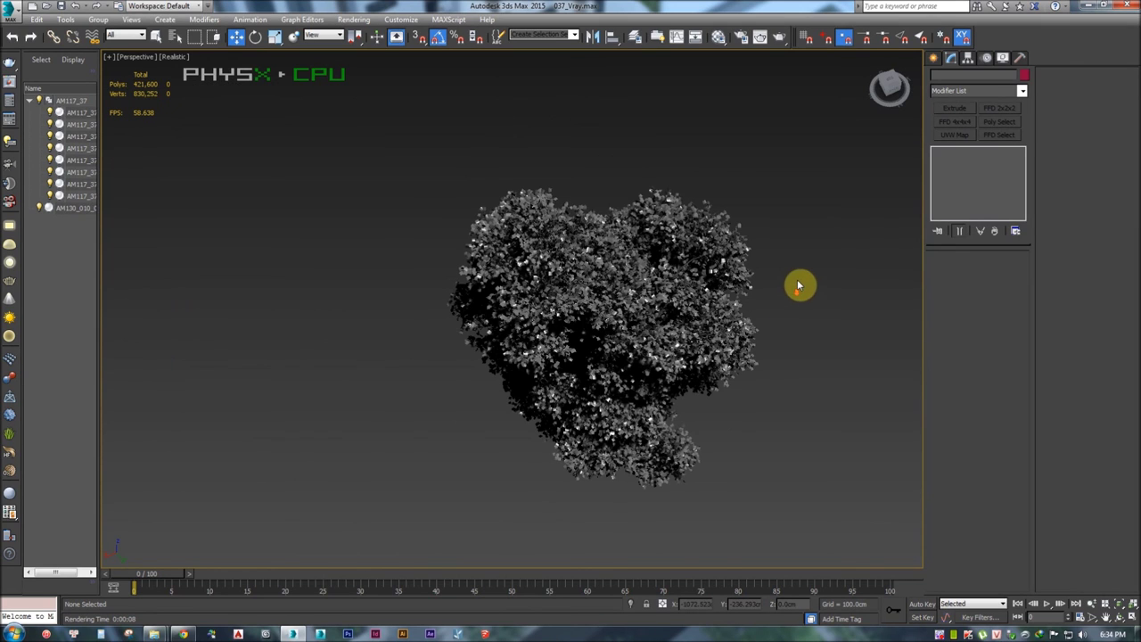
{"action": "left_click", "coordinate": [1090, 5]}
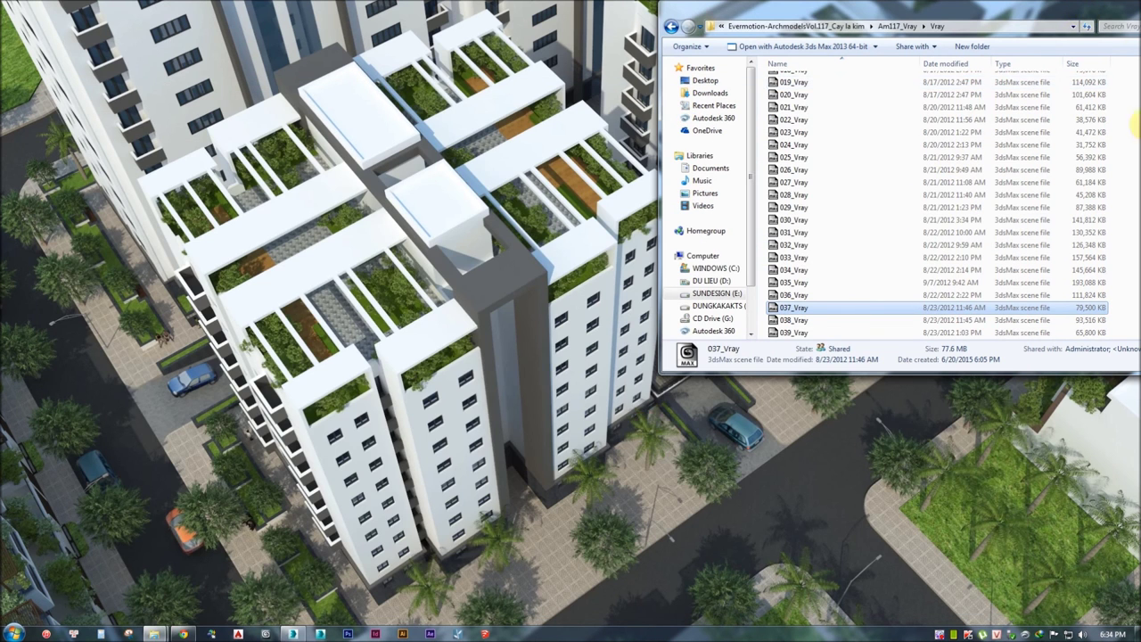